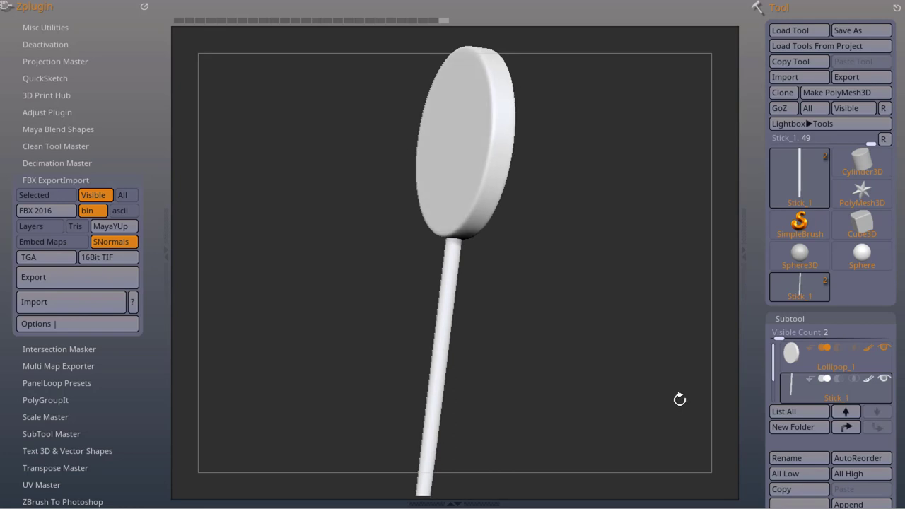
drag(546, 392, 574, 394)
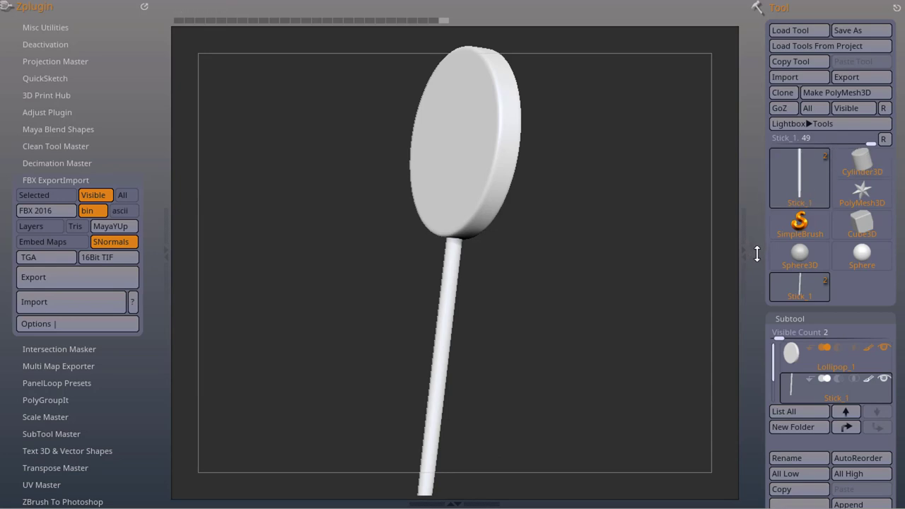
mouse_move(760, 266)
mouse_down()
mouse_move(763, 239)
mouse_move(753, 271)
mouse_up()
click(857, 79)
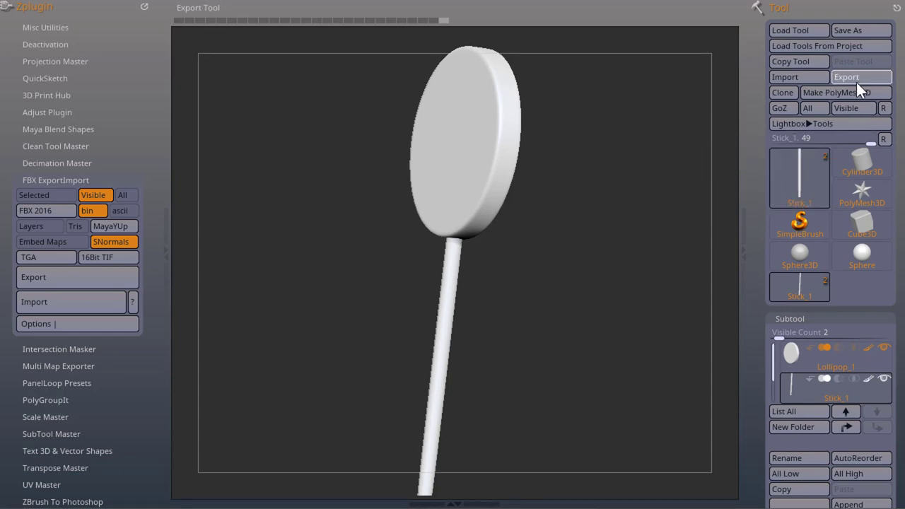
click(326, 386)
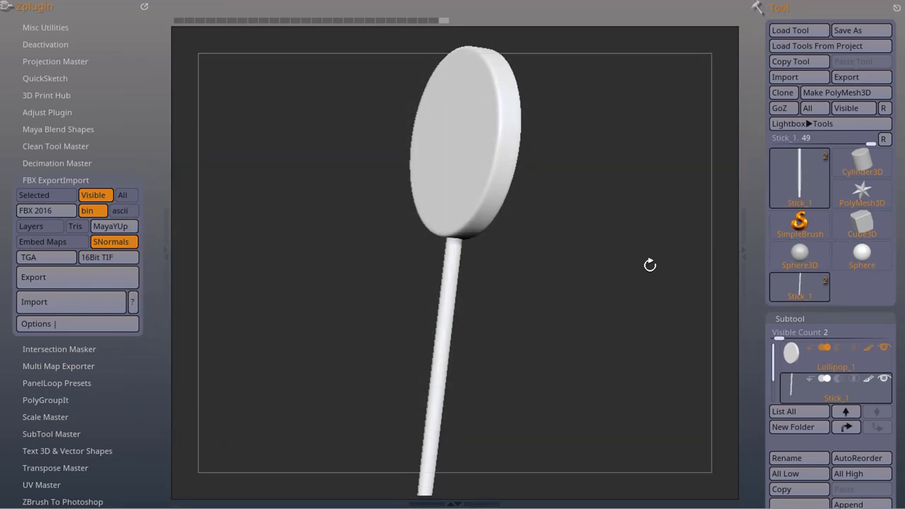
drag(650, 265, 668, 258)
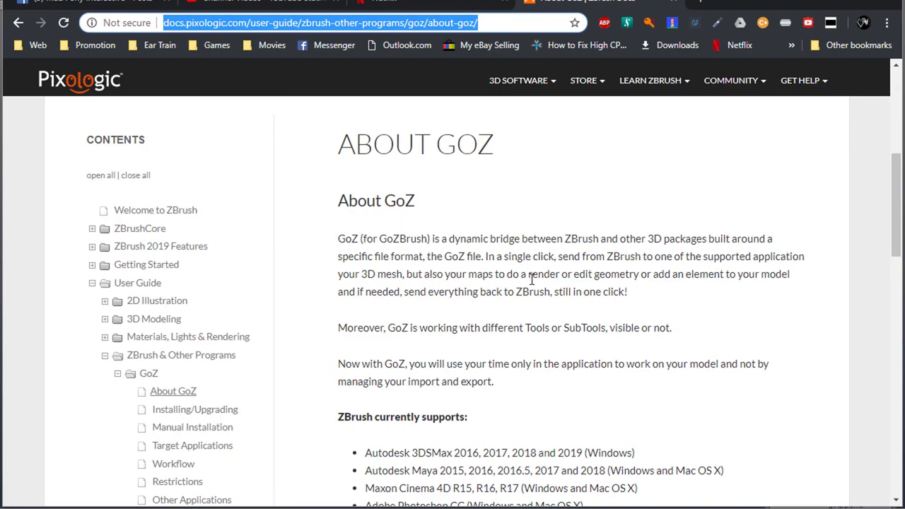
Switch to the web browser and read which applications are supported on Pixologic's About GoZ page
scroll(532, 279, down, 1)
click(212, 340)
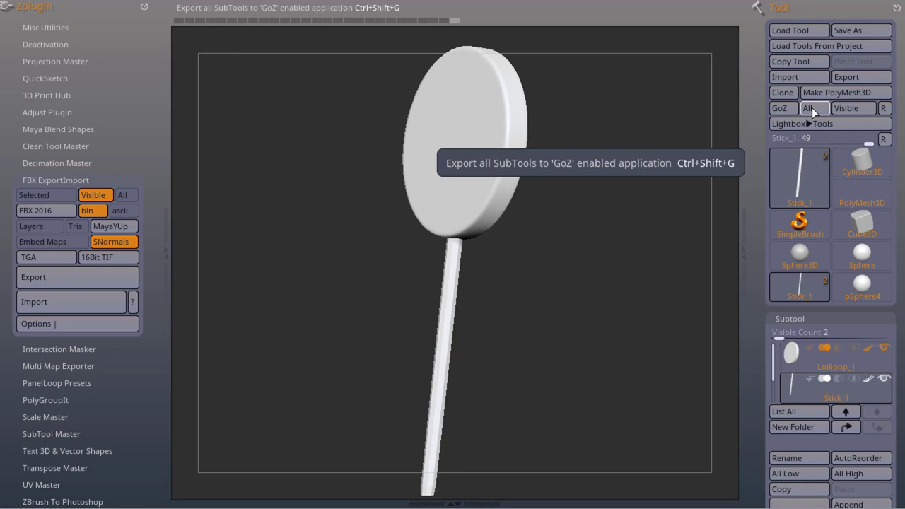
Send the visible lollipop and stick subtools from ZBrush to Maya with GoZ, and set the tool's export scale to 5
click(849, 109)
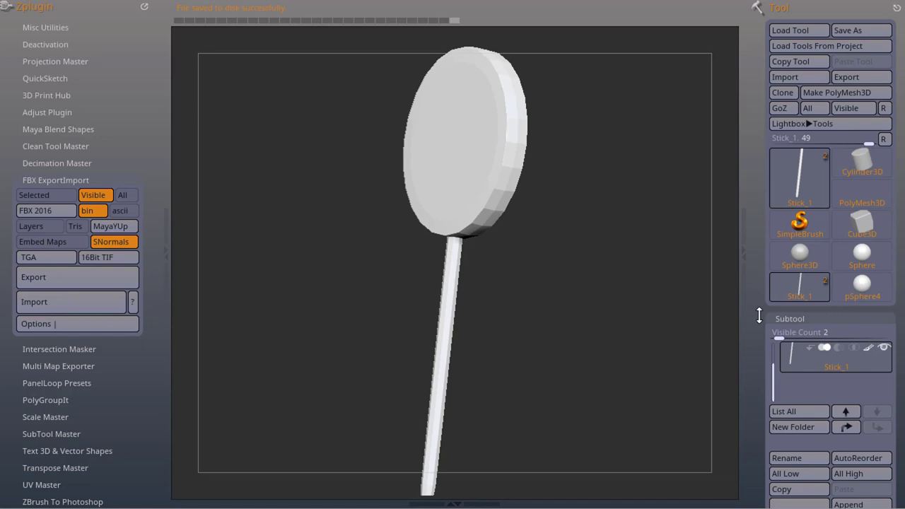
drag(759, 315, 763, 134)
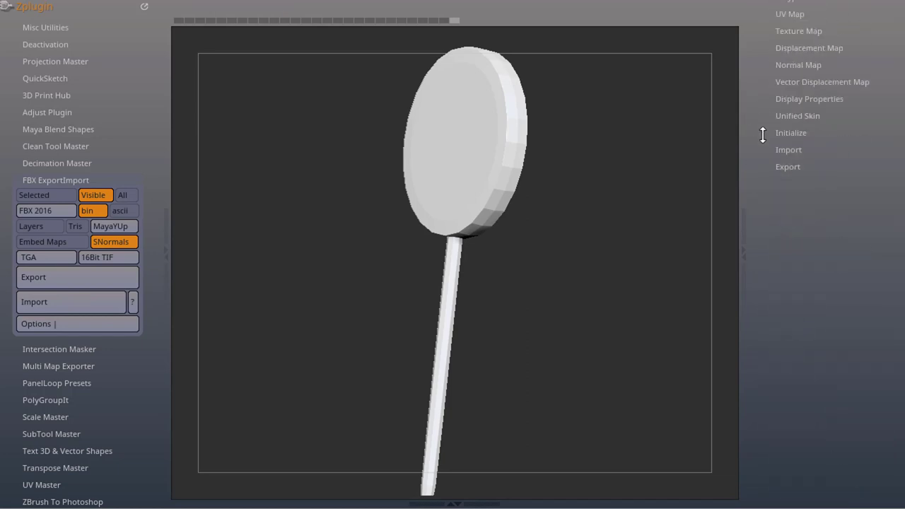
click(790, 167)
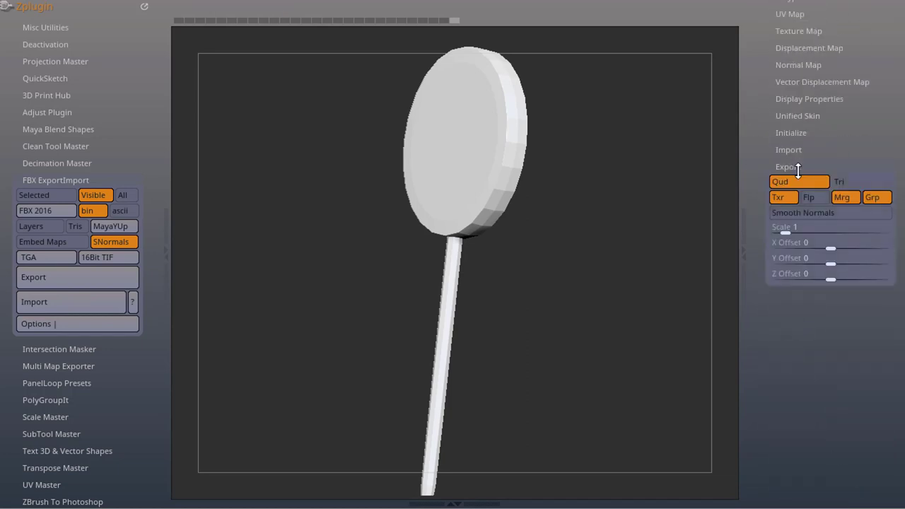
click(791, 227)
drag(898, 260, 899, 446)
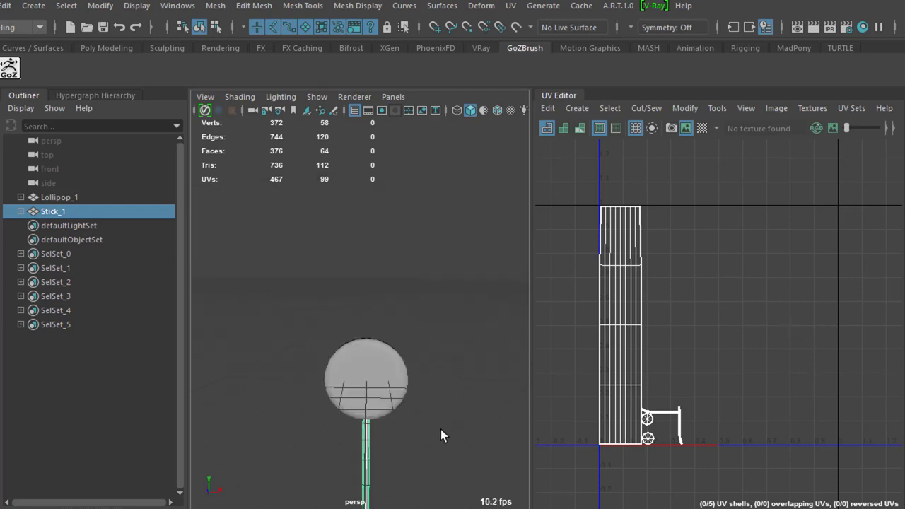
In Maya's front view, measure the lollipop's full height with the Distance Tool, from the stick's lower end to the head's top
alt+drag(441, 432, 446, 414)
click(446, 403)
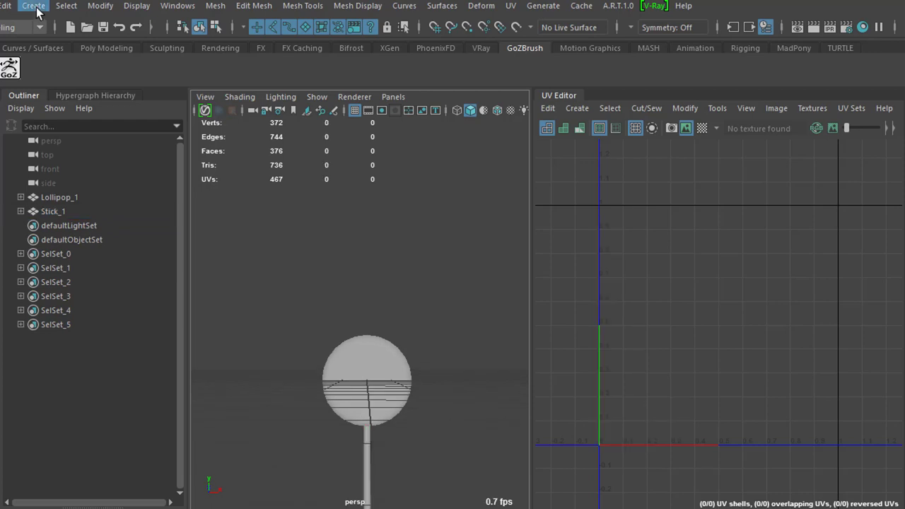
click(34, 5)
mouse_move(99, 240)
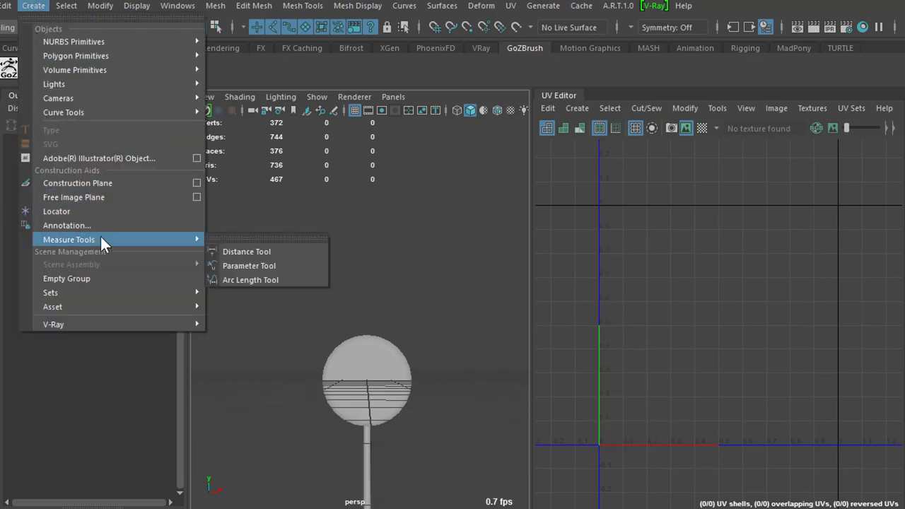
click(255, 251)
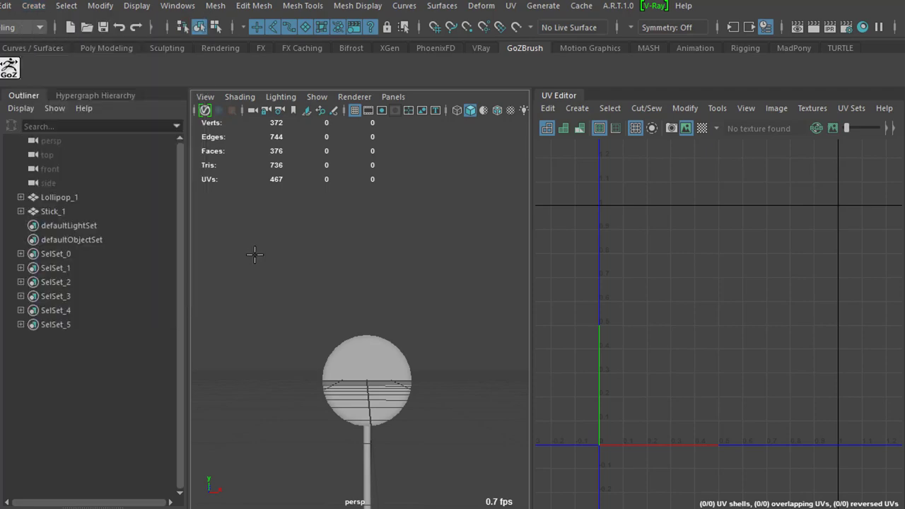
key(space)
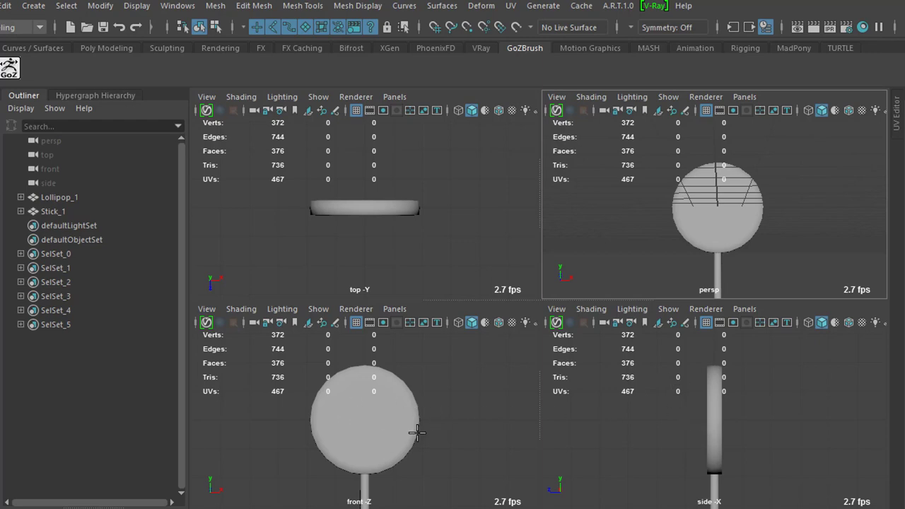
key(space)
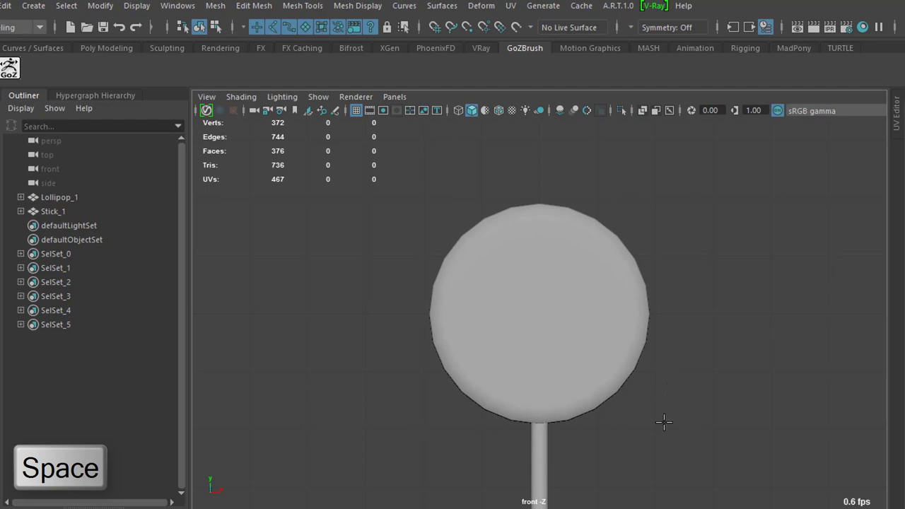
scroll(391, 458, down, 4)
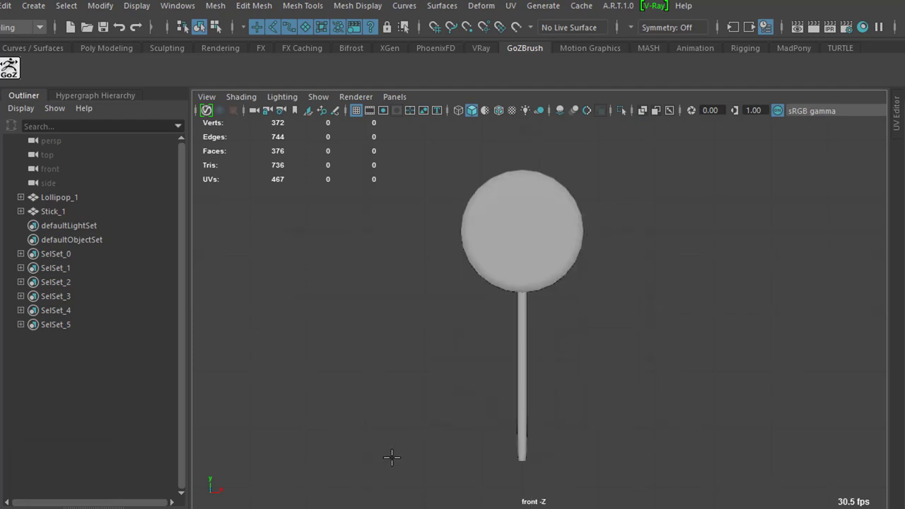
click(391, 457)
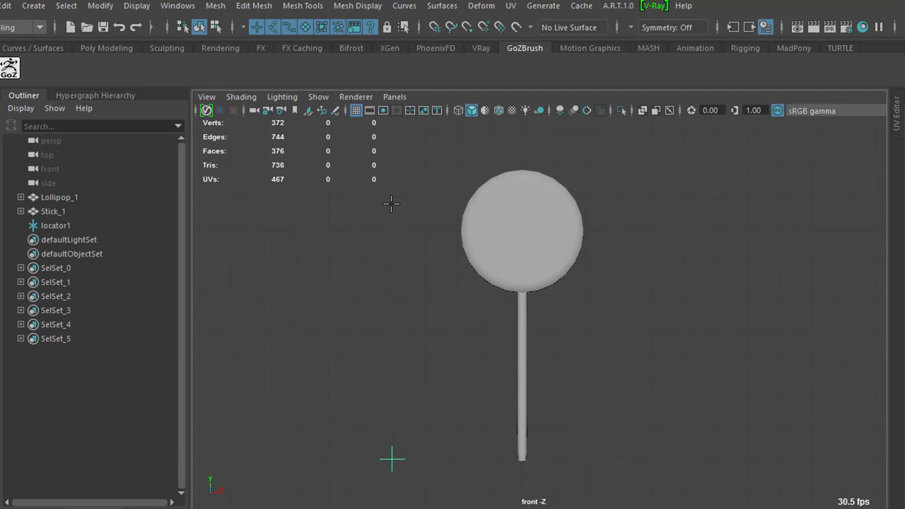
click(391, 166)
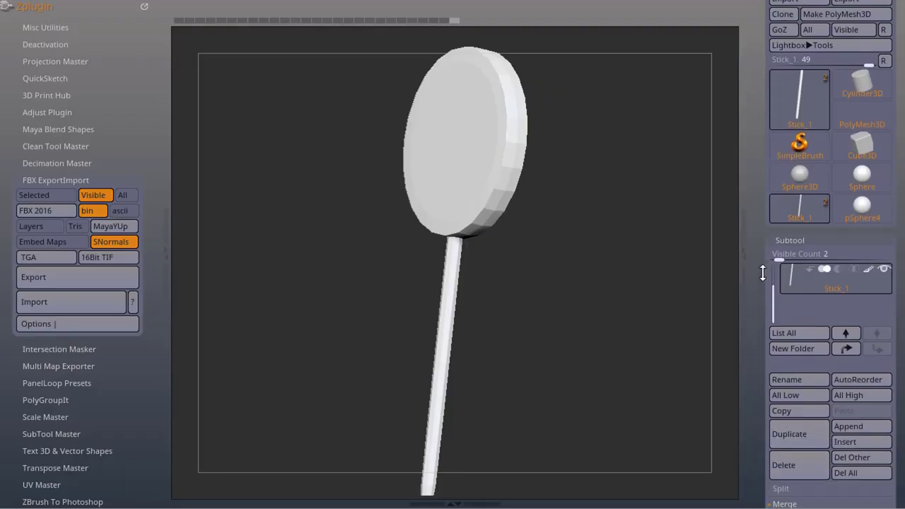
Switch to ZBrush, set the tool's export scale to 2.5, and send the visible subtools to Maya with GoZ
drag(763, 273, 764, 202)
click(803, 167)
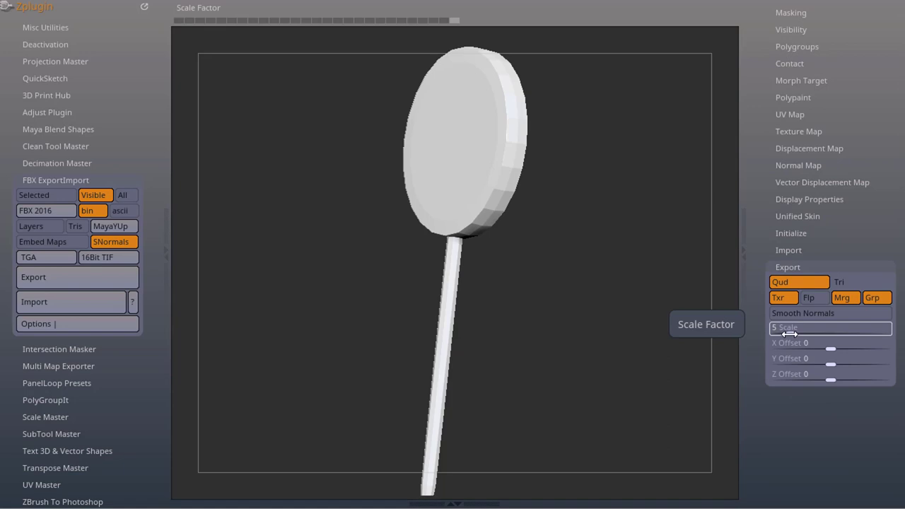
click(789, 332)
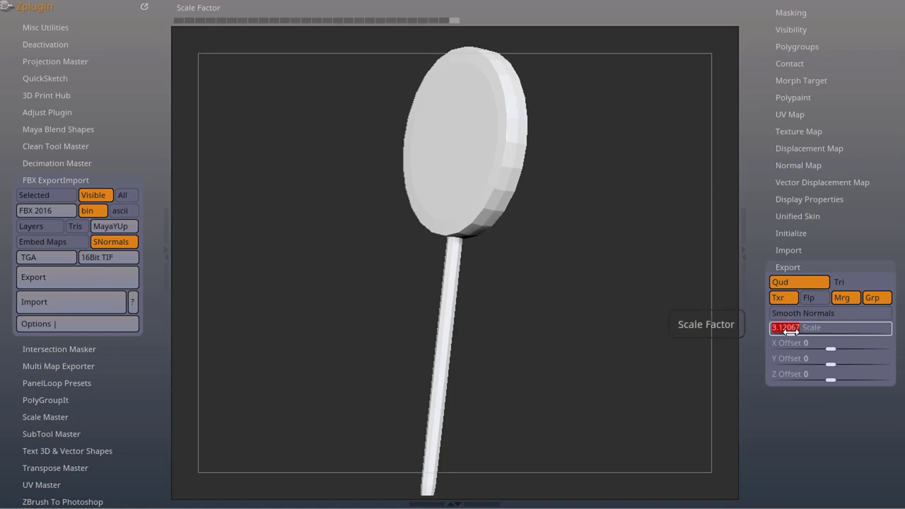
text(2.5)
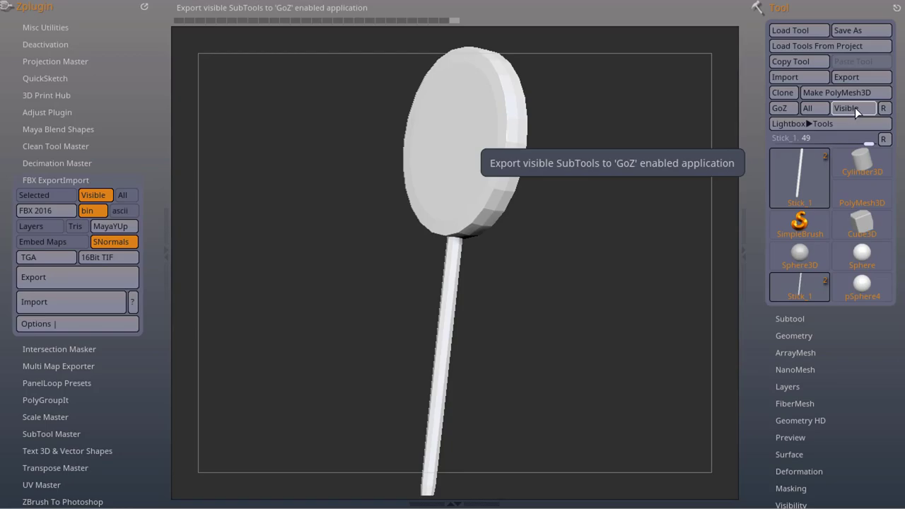
click(855, 107)
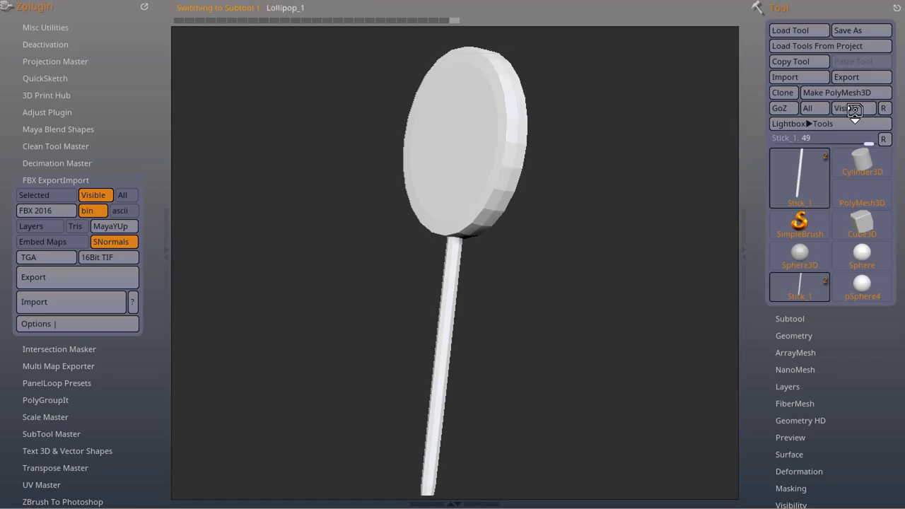
In Maya, move locator1 up to the stick's lower end and locator2 down to the top of the resized lollipop
click(98, 198)
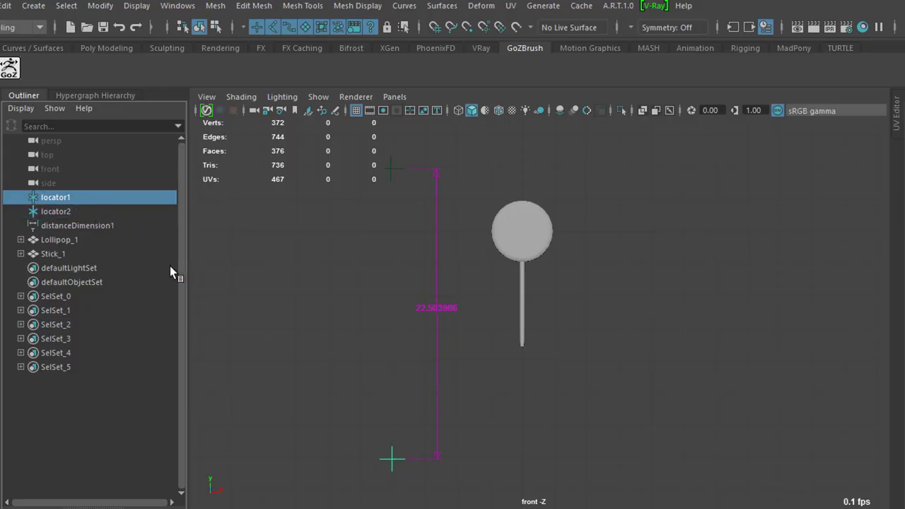
key(w)
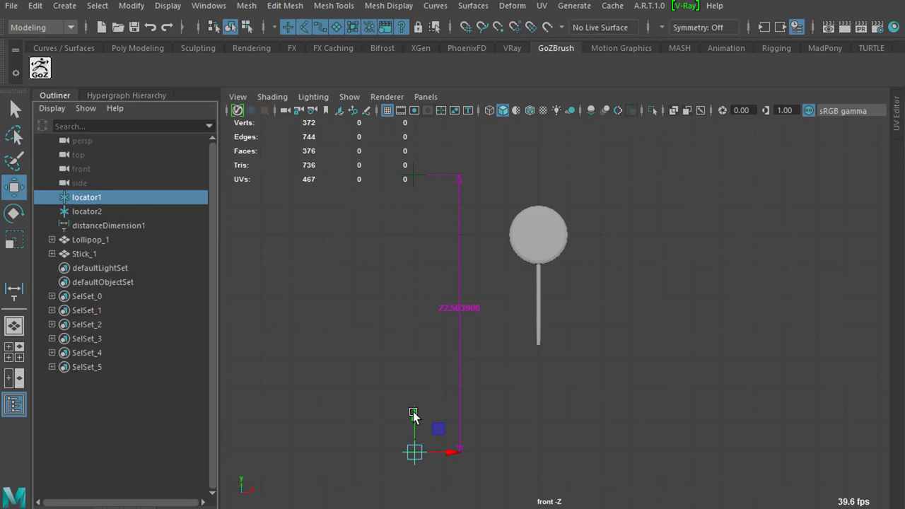
drag(415, 417, 414, 308)
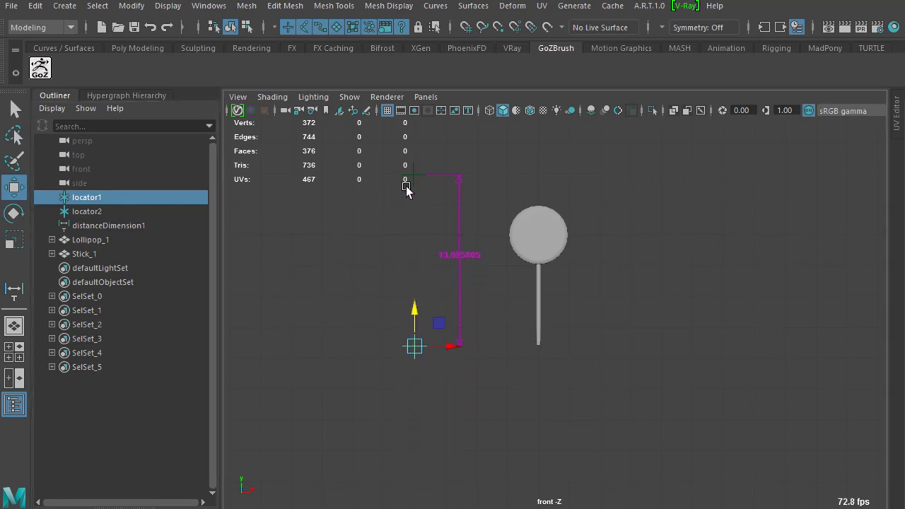
click(126, 212)
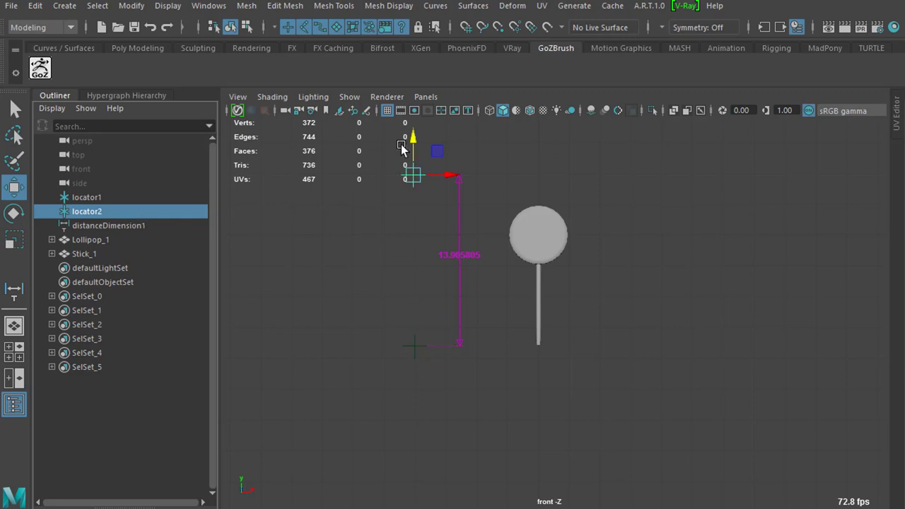
drag(415, 140, 409, 166)
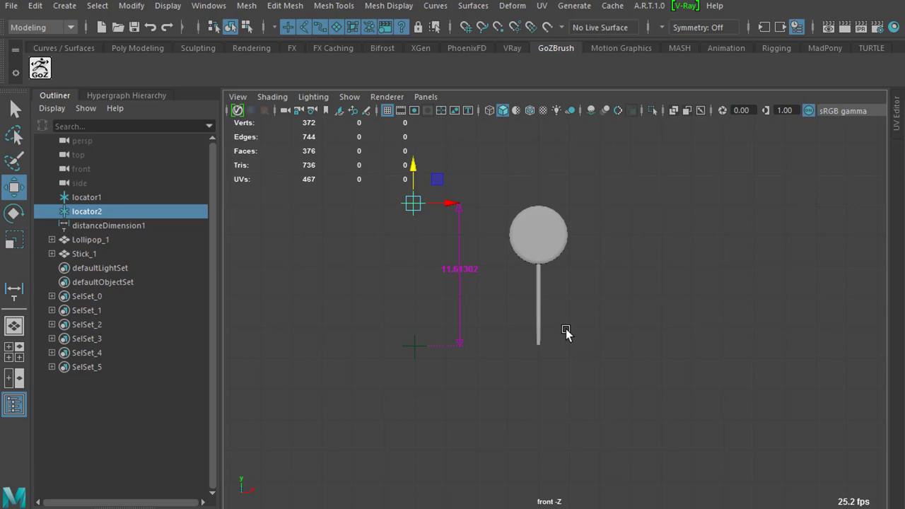
Hide both locators and the distance dimension, unhide them, and hide them again
drag(86, 197, 128, 224)
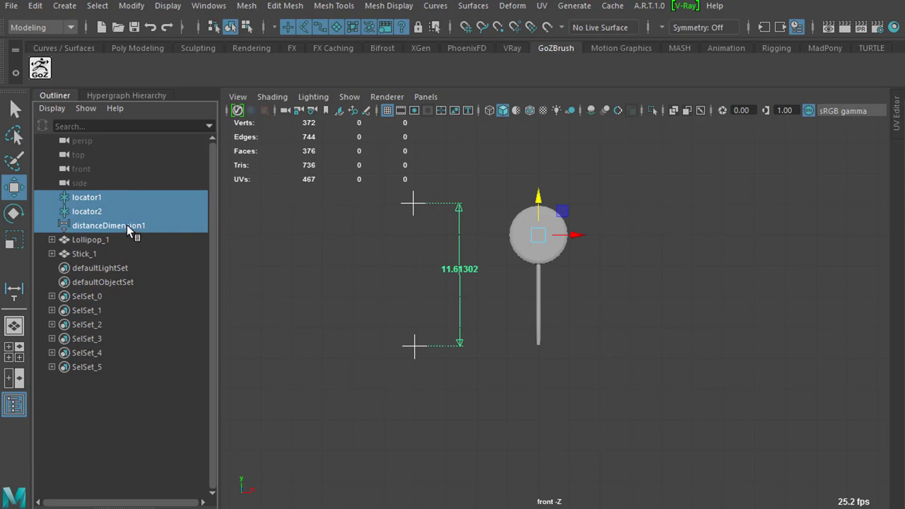
key(ctrl+h)
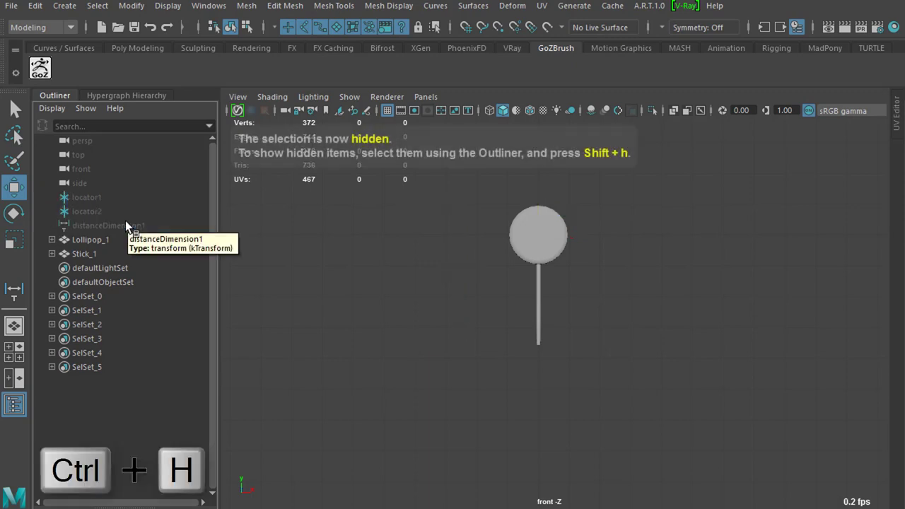
drag(116, 199, 124, 227)
key(shift+h)
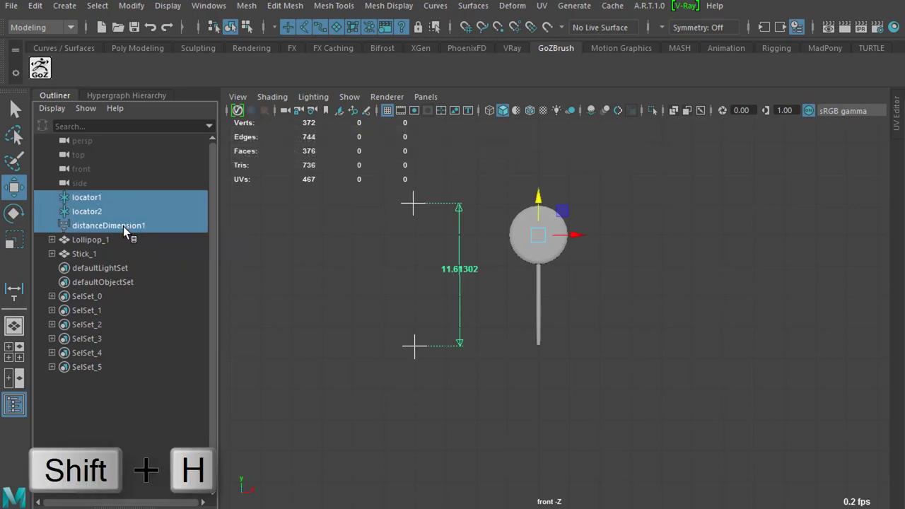
key(ctrl+h)
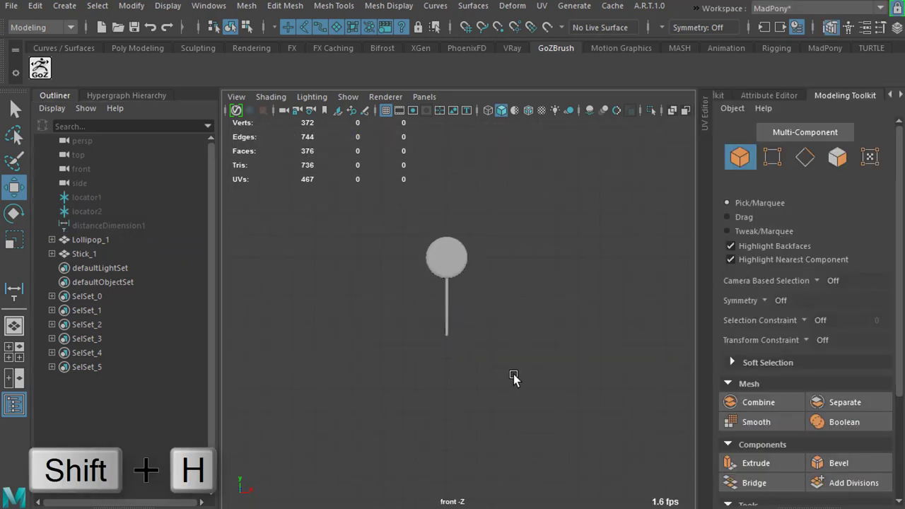
Switch to the perspective view, select the Lollipop_1 mesh, and open the UV Editor
key(space)
key(space)
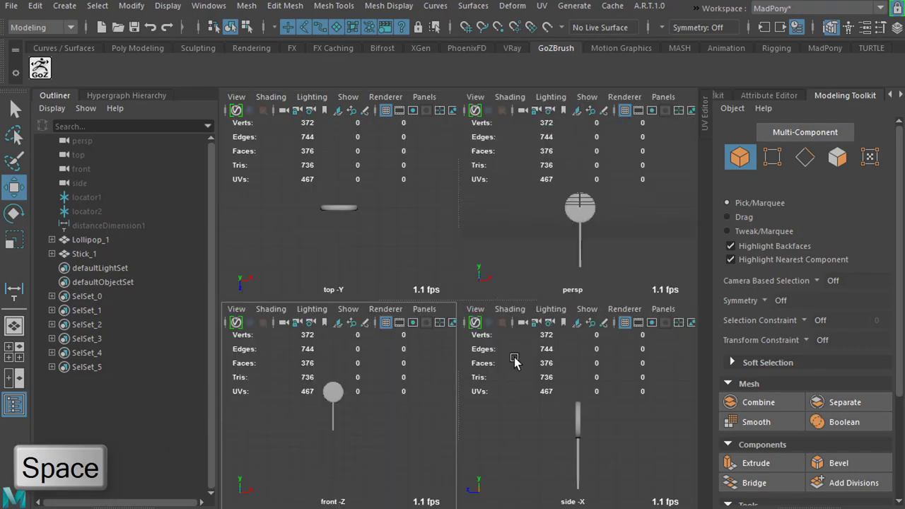
key(space)
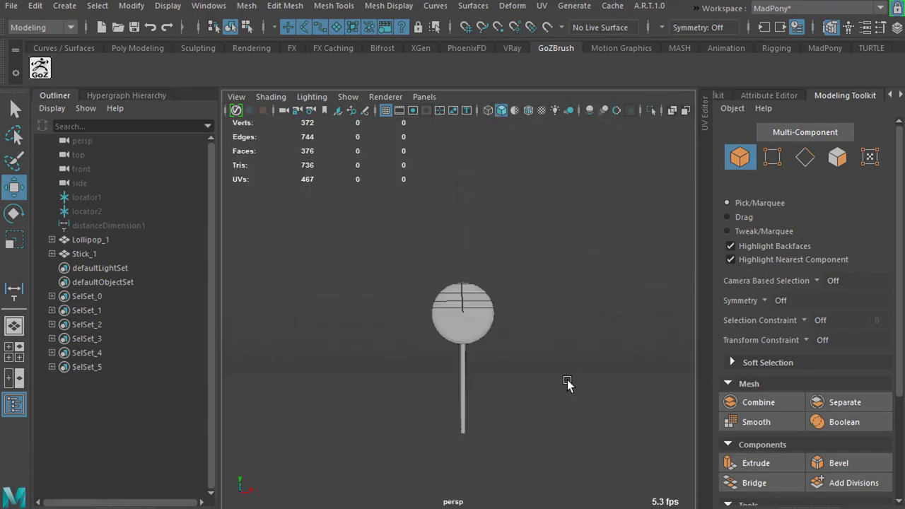
alt+drag(568, 384, 556, 366)
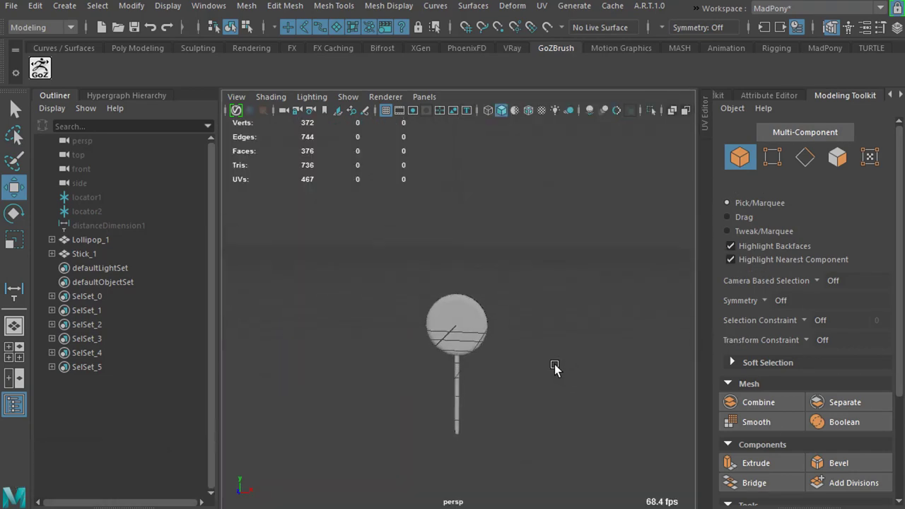
click(460, 313)
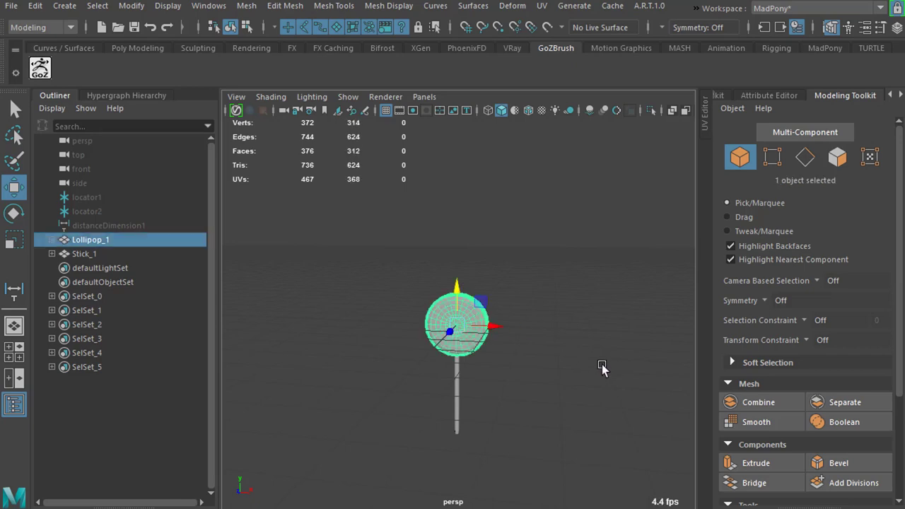
click(705, 114)
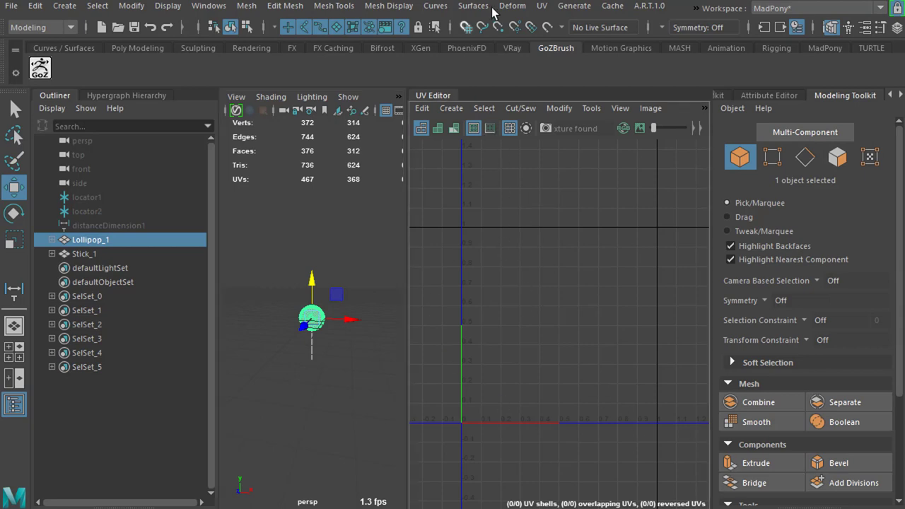
Select the lollipop head mesh and inspect its UV shells in the UV Editor
click(541, 6)
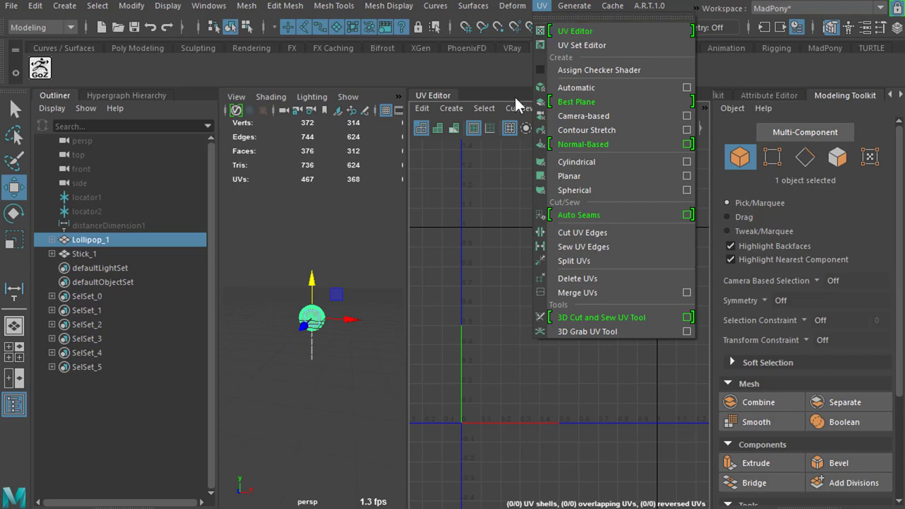
click(466, 227)
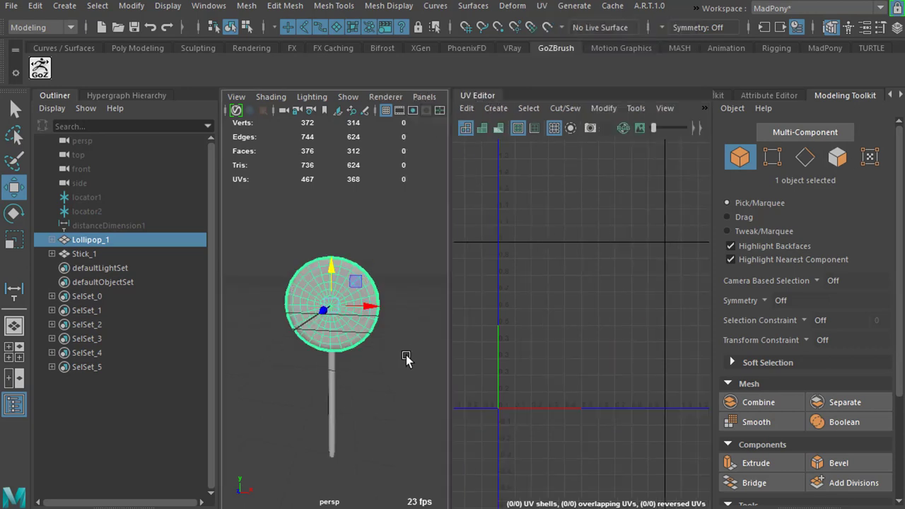
click(407, 360)
click(354, 293)
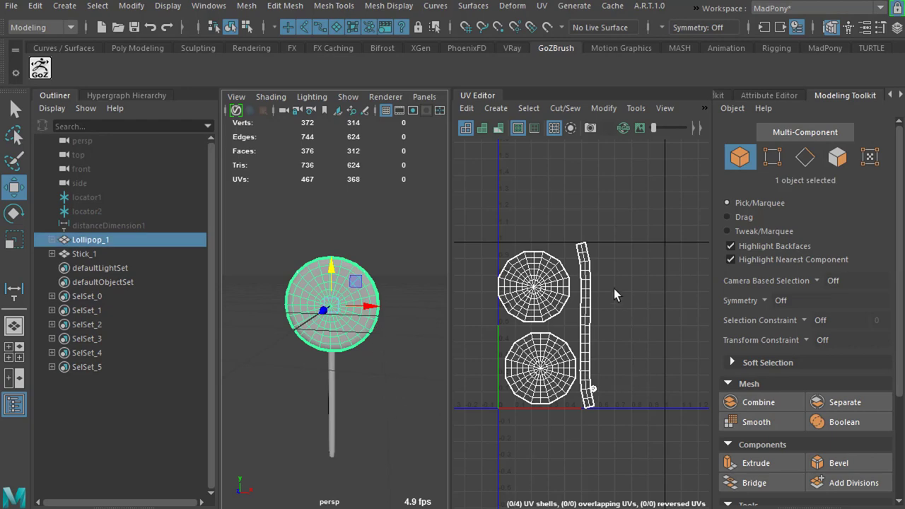
scroll(559, 329, up, 2)
scroll(582, 357, up, 1)
alt+middle_drag(566, 356, 571, 354)
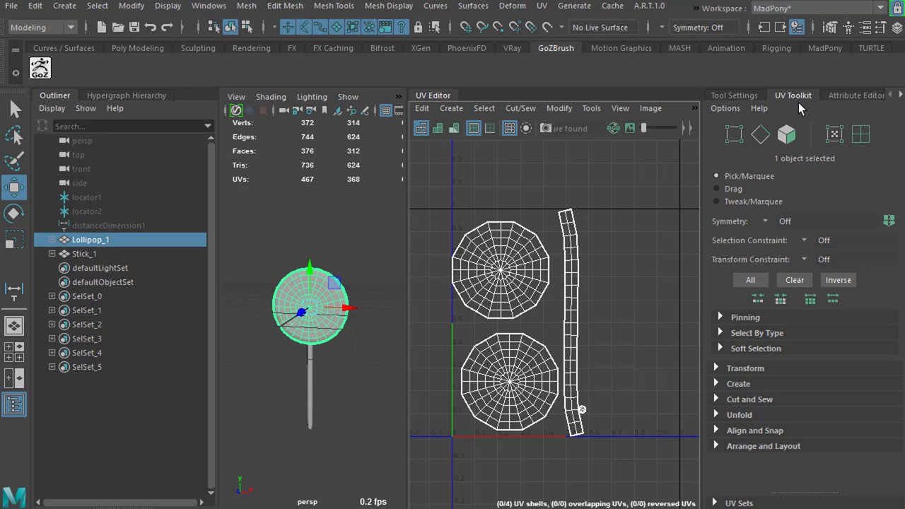
Hide the UV Toolkit and show it again from the UV Editor
click(541, 6)
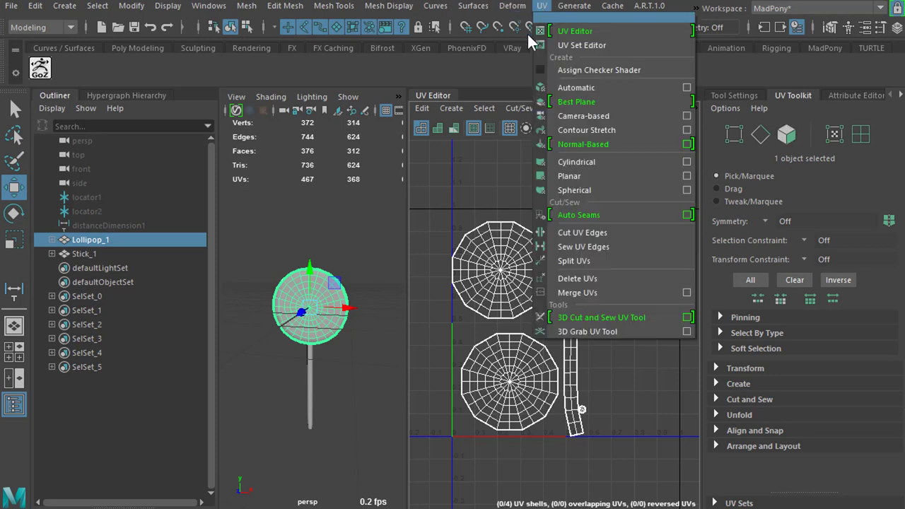
click(614, 142)
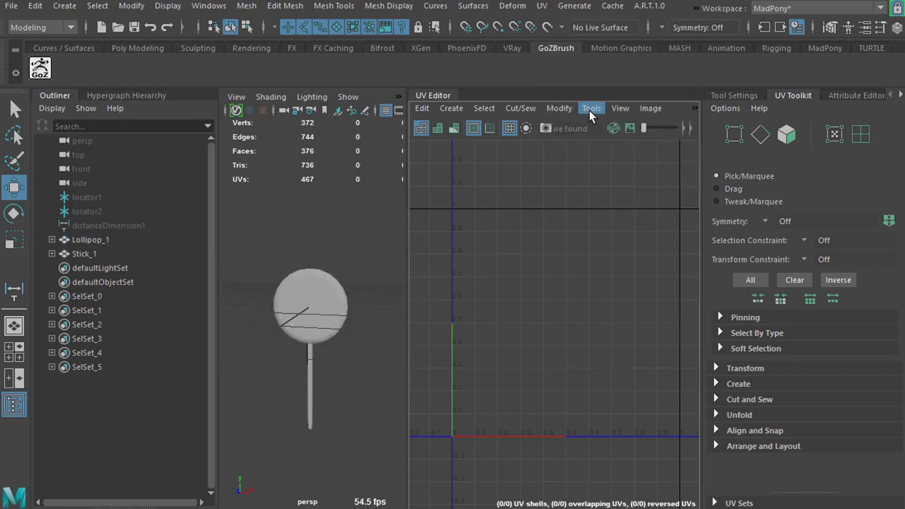
click(590, 109)
click(620, 135)
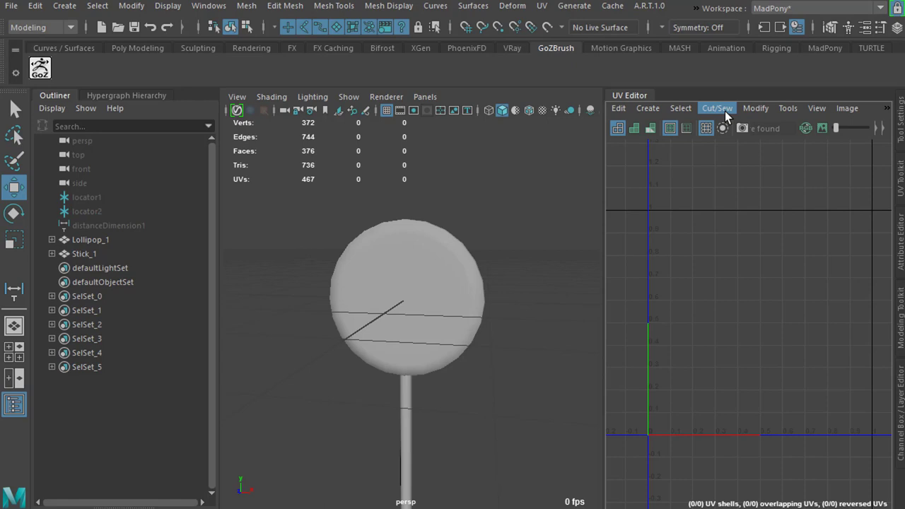
click(793, 108)
click(806, 129)
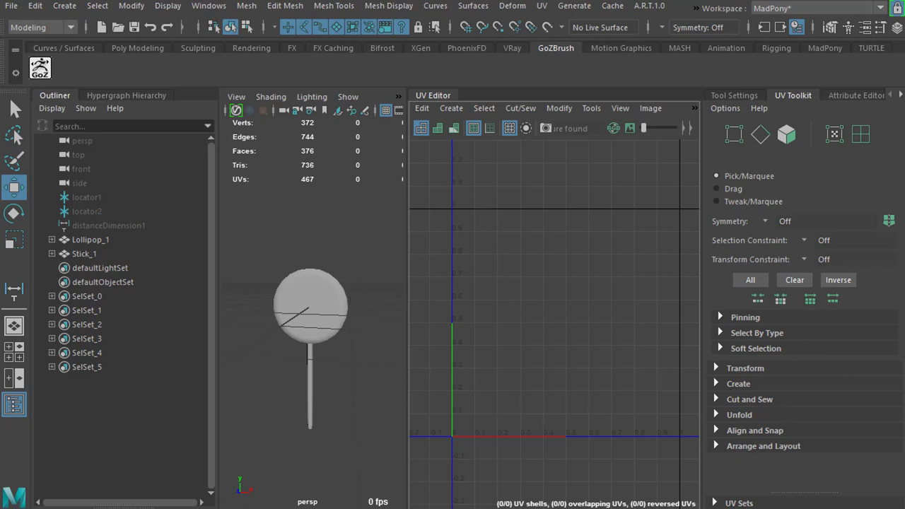
With both meshes selected, move the lollipop's long rim strip UV shell and small round shell to the UV tile's right edge
drag(347, 318, 178, 422)
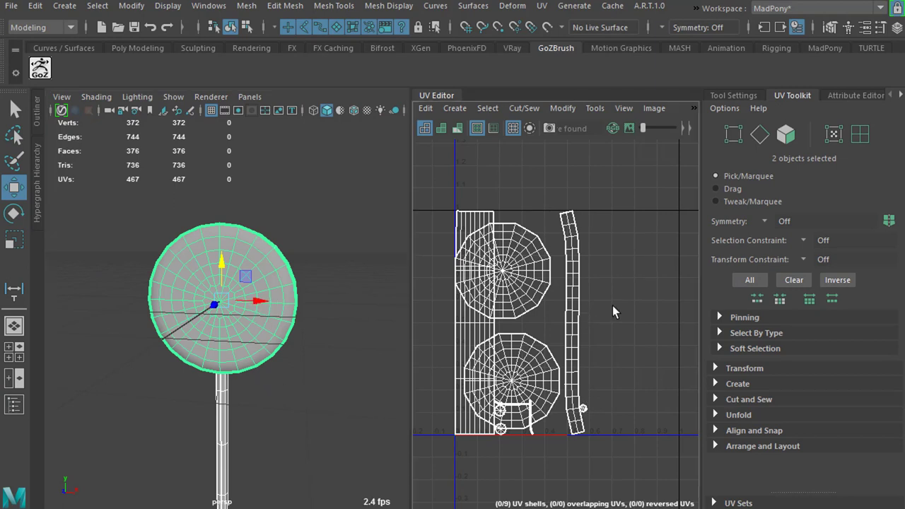
right_drag(612, 306, 578, 287)
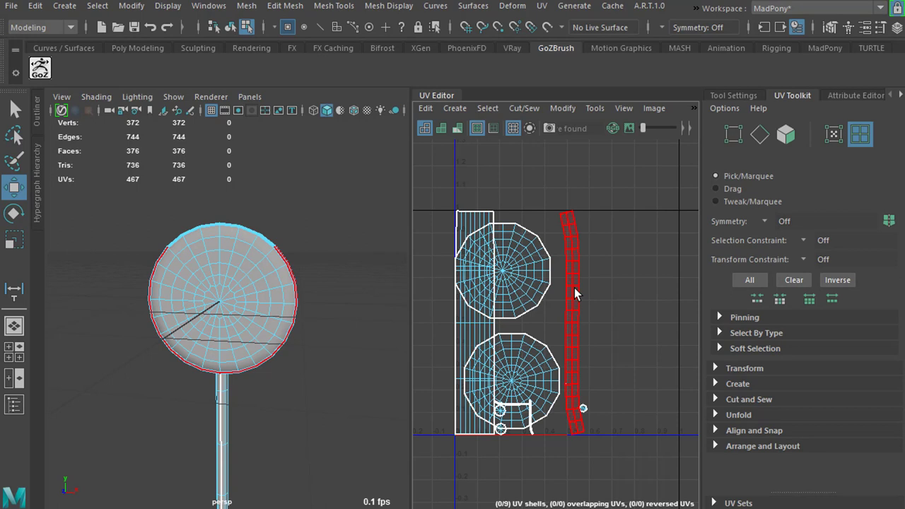
click(573, 289)
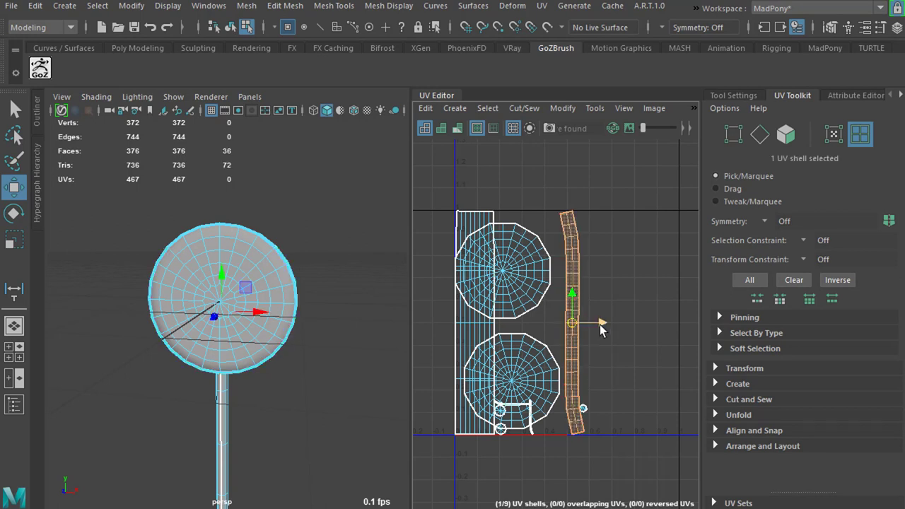
drag(602, 322, 693, 325)
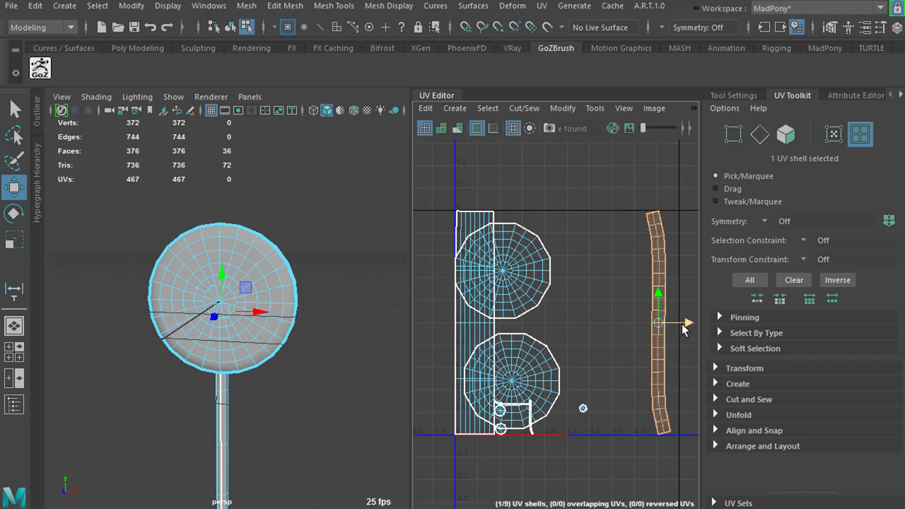
click(15, 241)
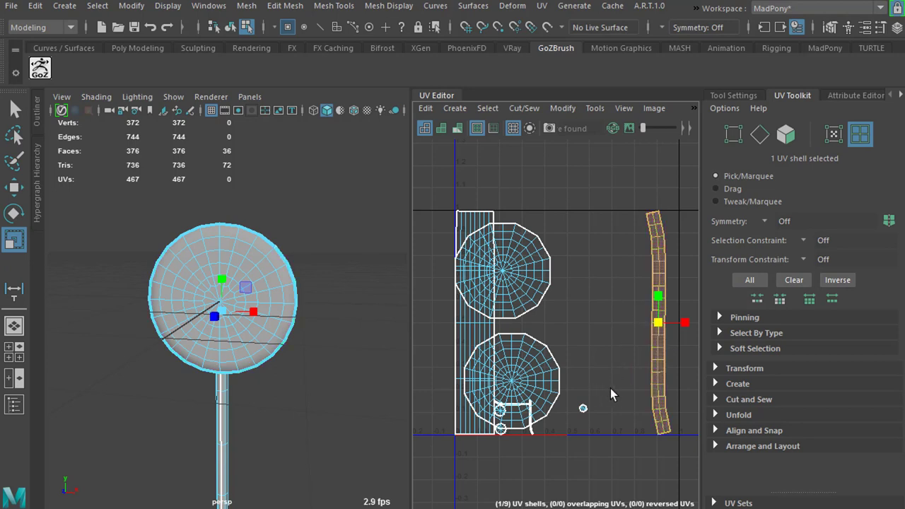
drag(611, 389, 643, 426)
key(w)
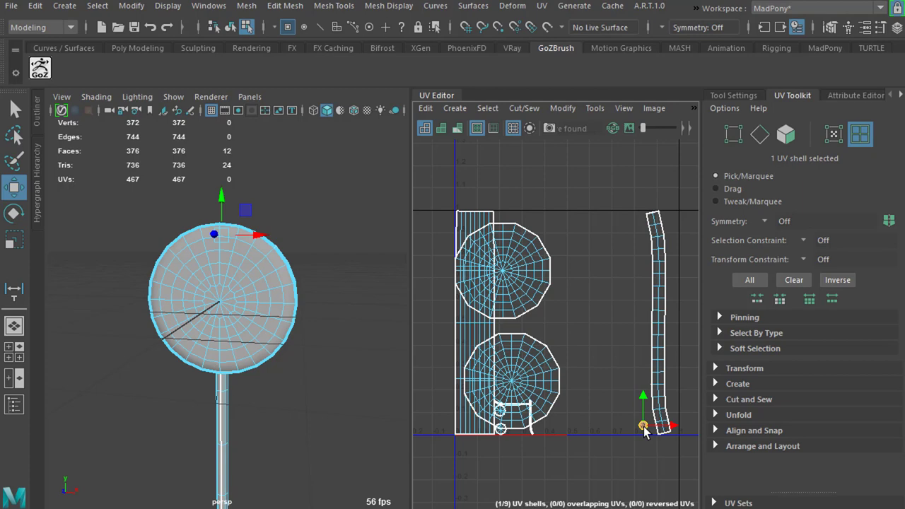
Move the two large disc UV shells off the stick's shells and place them one above the other beside the rim strip
drag(578, 259, 532, 311)
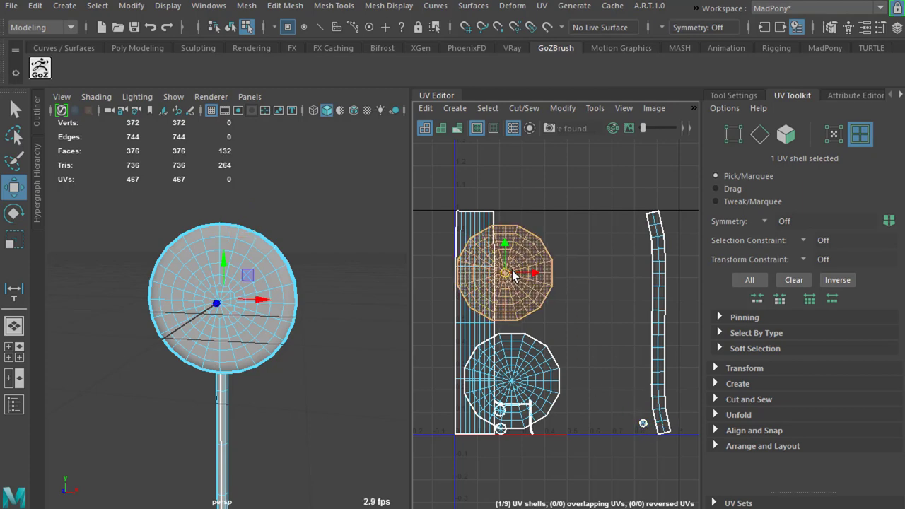
drag(514, 276, 608, 265)
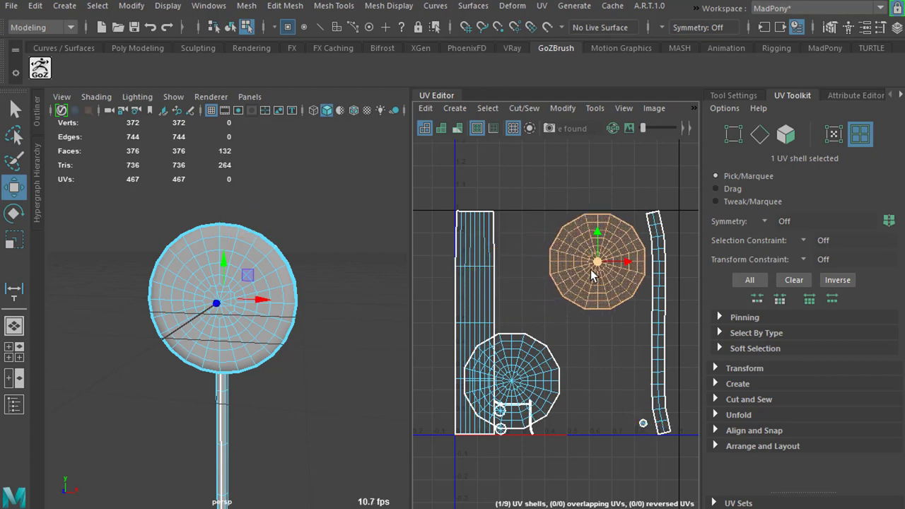
click(523, 374)
drag(523, 374, 598, 378)
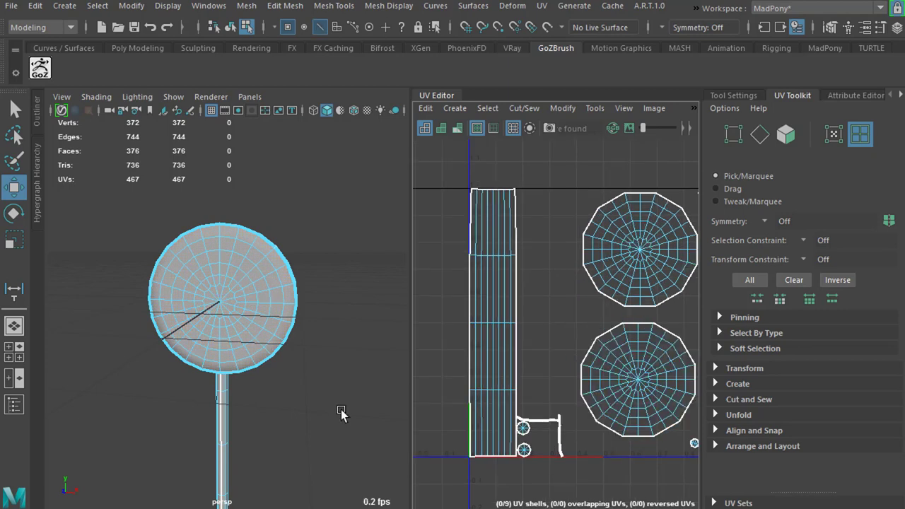
Activate the 3D Cut and Sew UV Tool on both meshes, then return to object selection
click(542, 5)
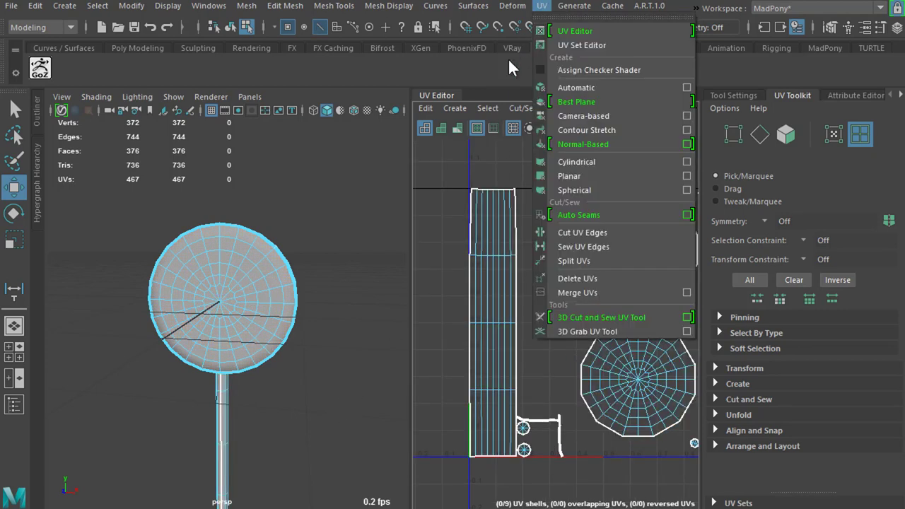
click(602, 317)
key(q)
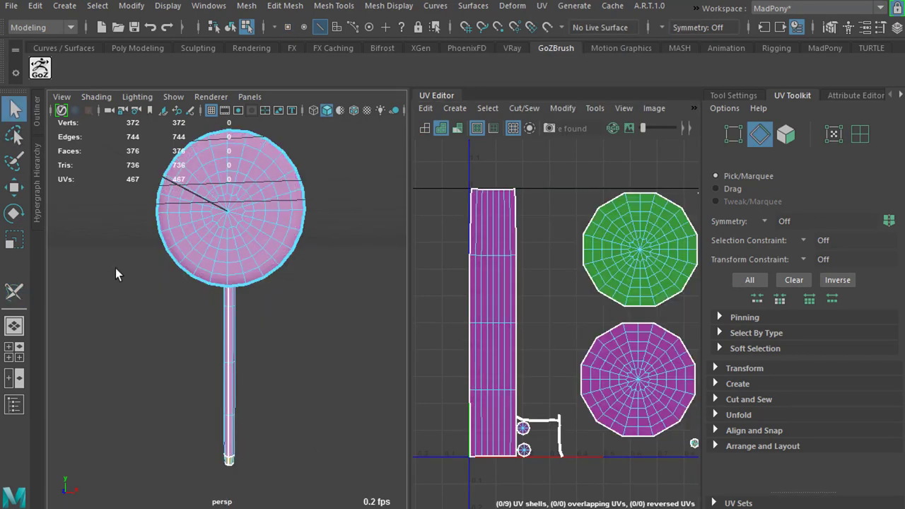
right_drag(298, 296, 344, 277)
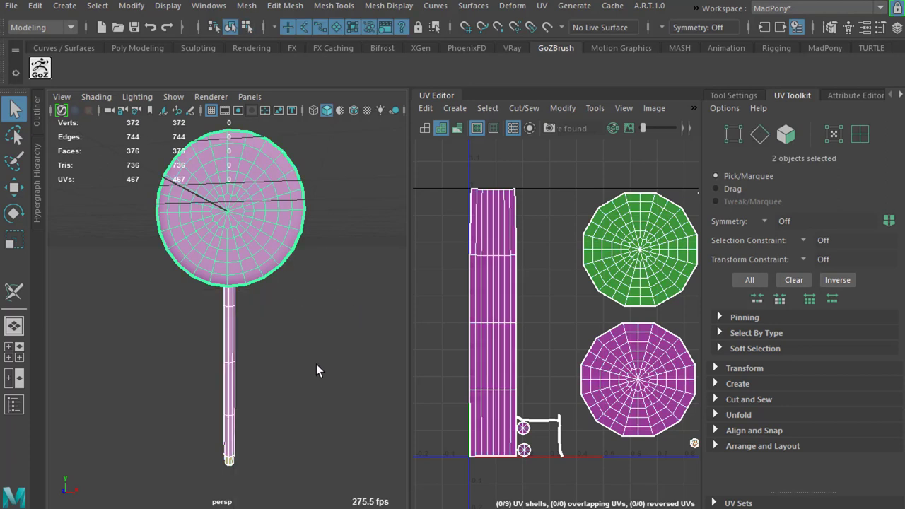
Hide the lollipop head mesh and select the stick mesh on its own
click(283, 366)
click(226, 358)
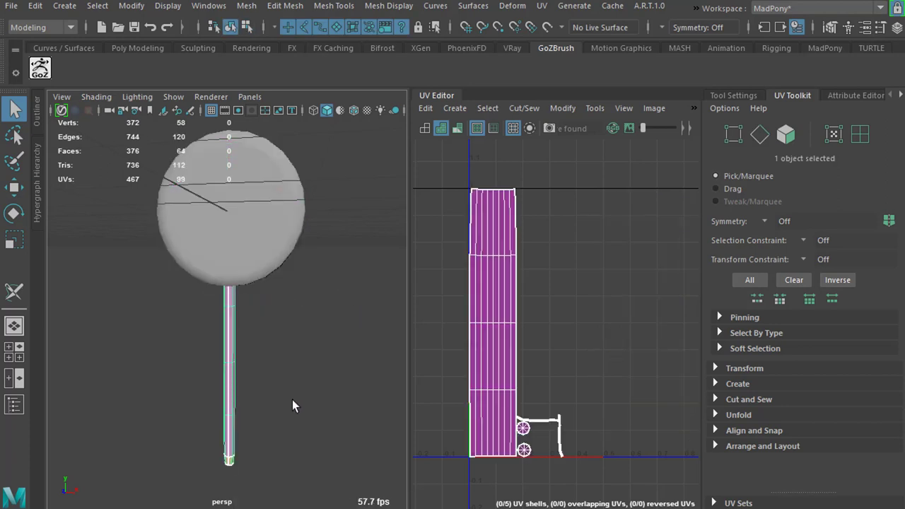
click(256, 256)
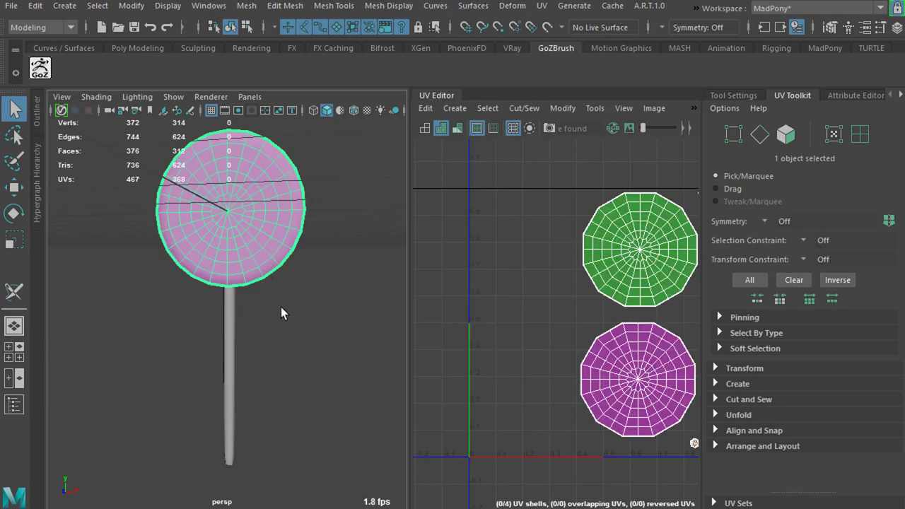
key(ctrl+h)
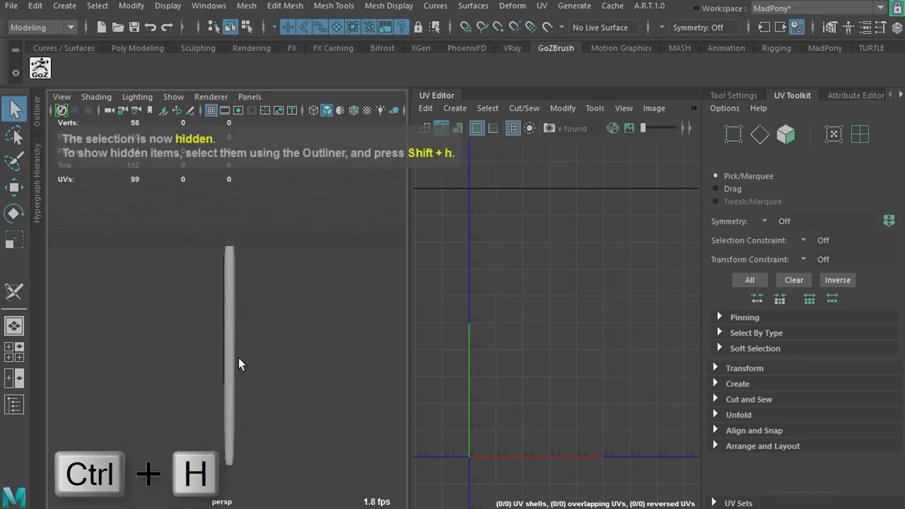
click(228, 360)
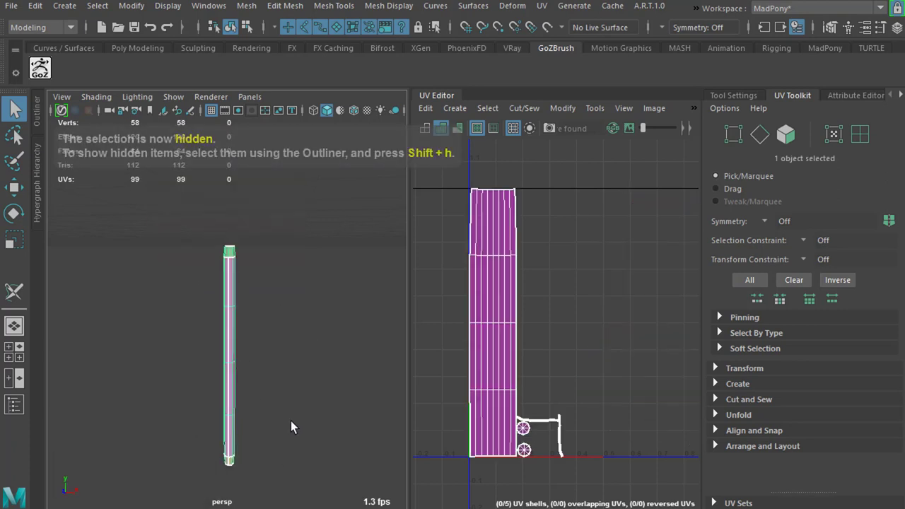
Examine the UV seams around the stick's tapered upper tip and along its shaft
alt+right_drag(282, 322, 334, 358)
alt+middle_drag(341, 297, 354, 501)
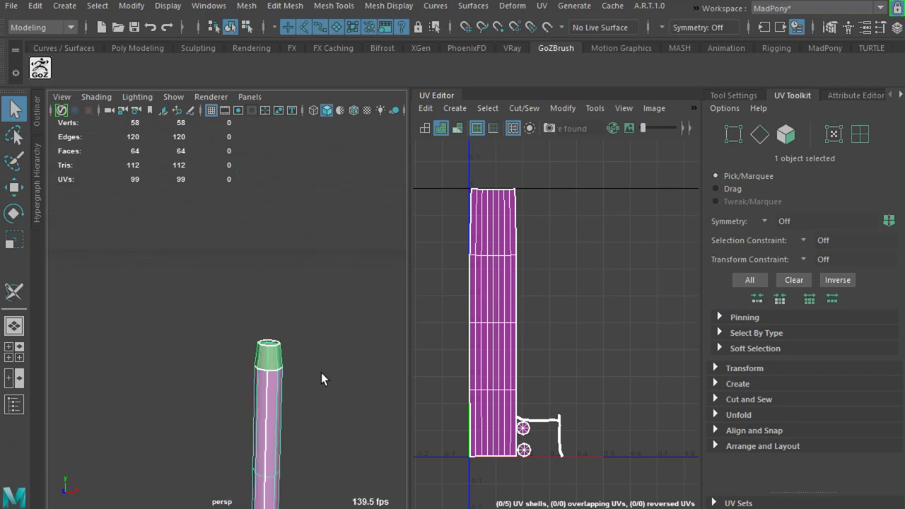
alt+right_drag(321, 374, 366, 394)
alt+middle_drag(365, 394, 314, 257)
alt+right_drag(329, 335, 350, 357)
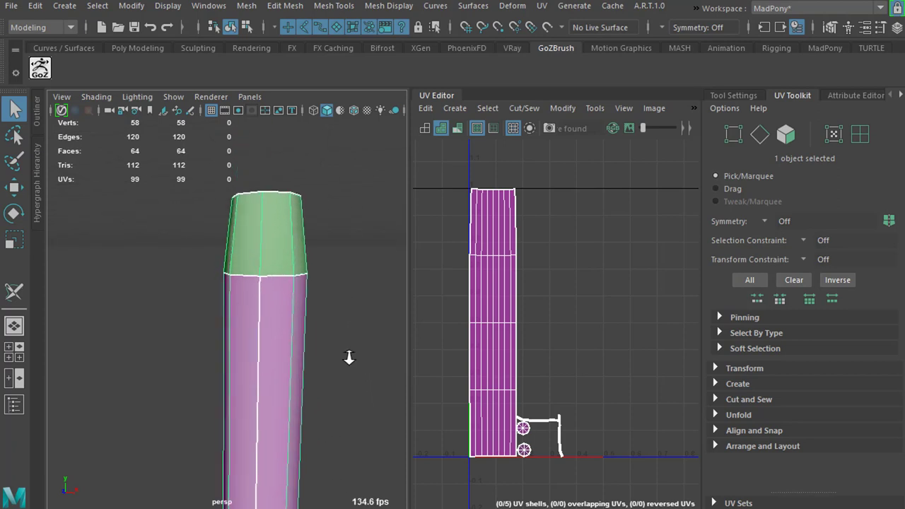
mouse_move(354, 354)
alt+mouse_down()
mouse_move(339, 357)
mouse_move(354, 349)
alt+mouse_up()
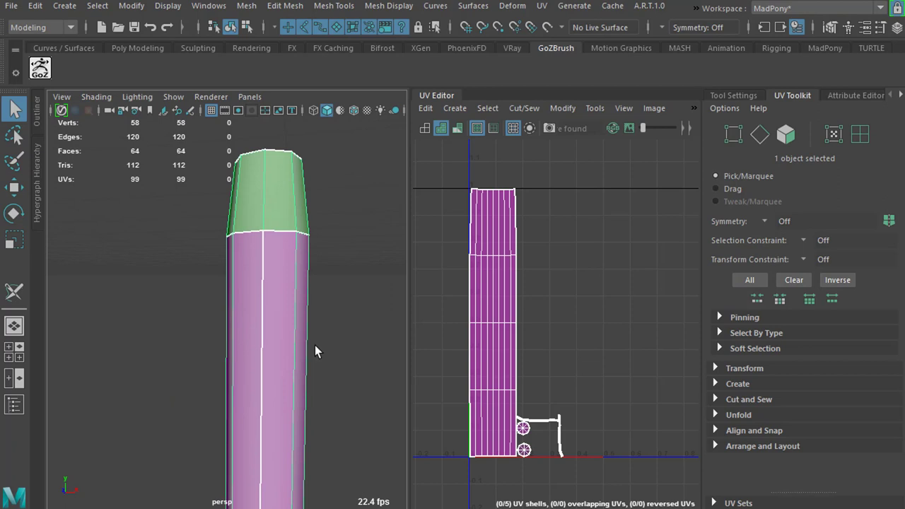
scroll(288, 309, up, 1)
key(f)
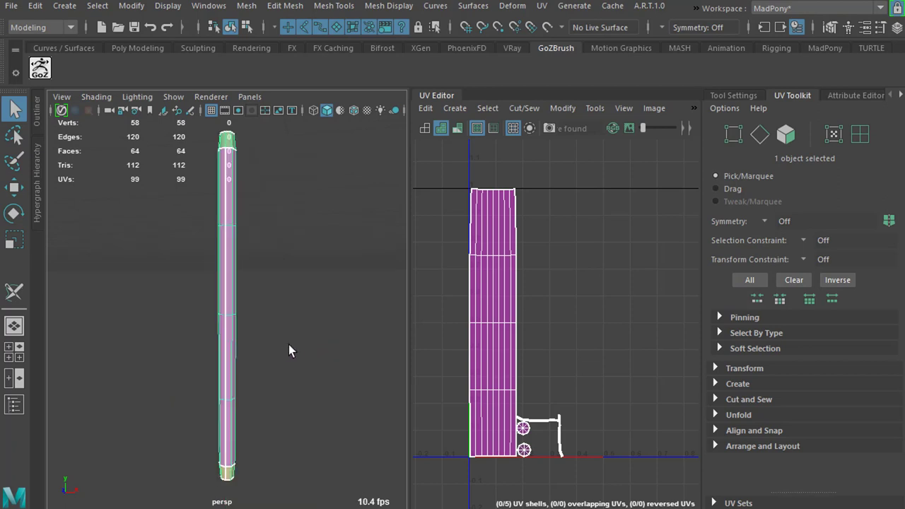
alt+right_drag(227, 253, 286, 430)
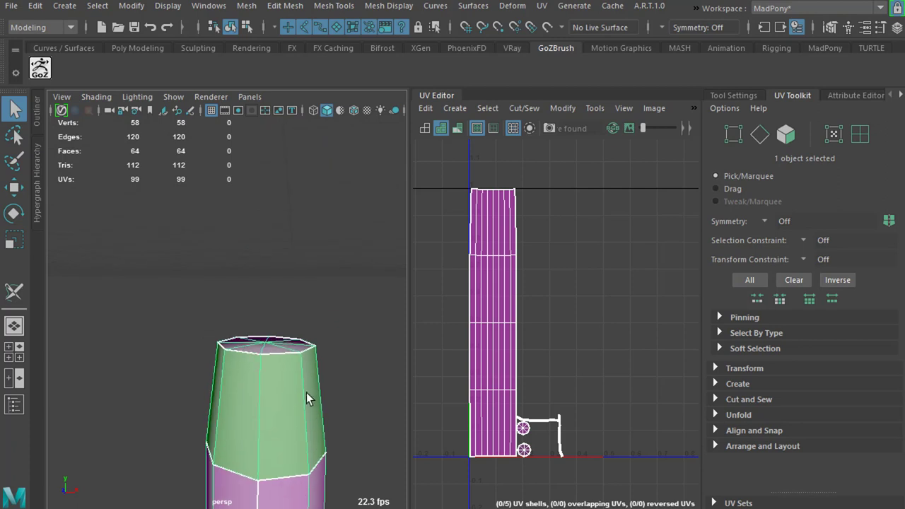
alt+drag(306, 392, 305, 316)
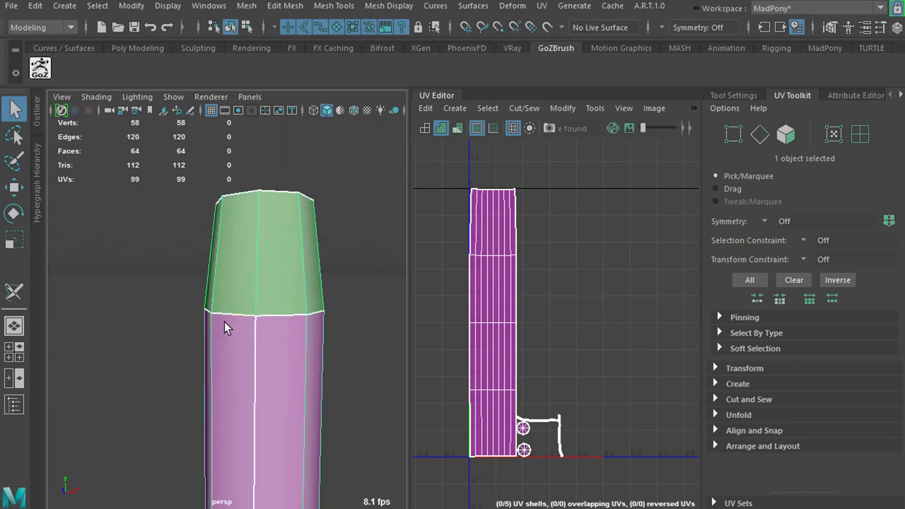
alt+drag(287, 328, 289, 362)
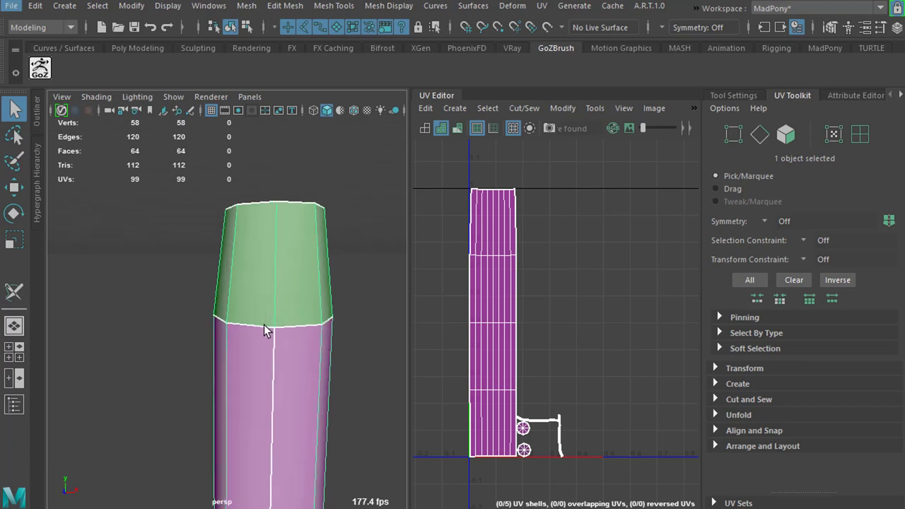
Using the 3D Cut and Sew UV Tool, sew the ring seam below the stick's upper tip and extend the lengthwise cut through the tip
click(14, 291)
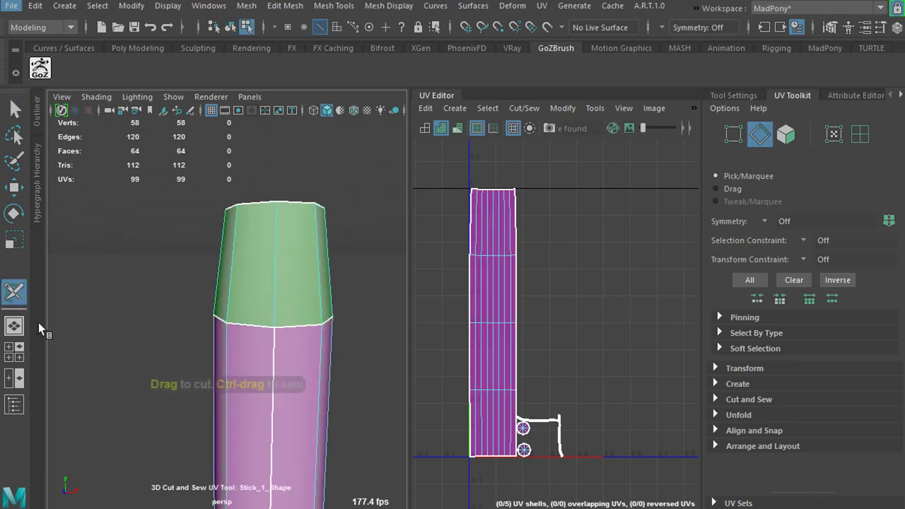
ctrl+click(306, 331)
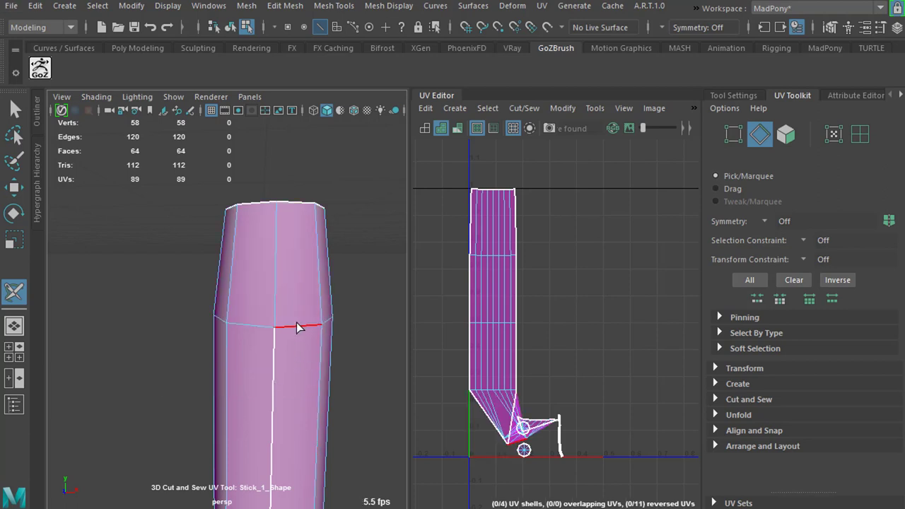
click(277, 280)
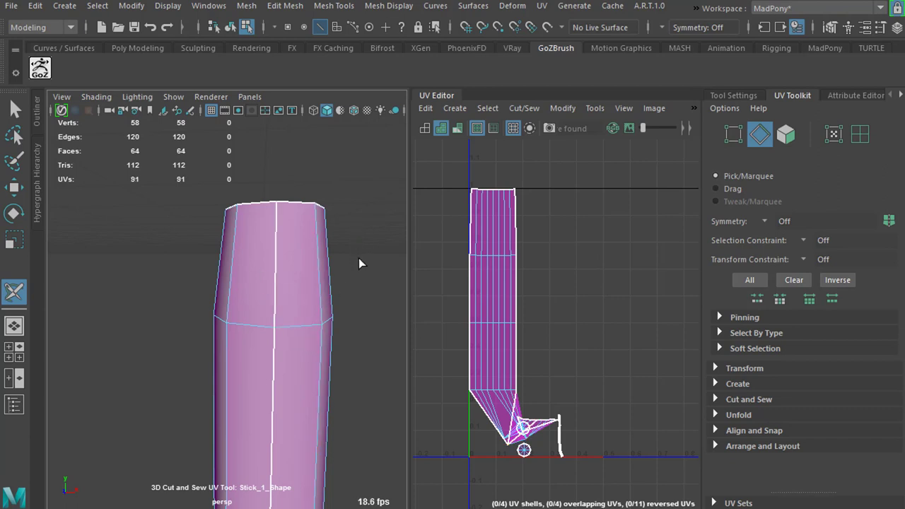
alt+drag(360, 248, 275, 454)
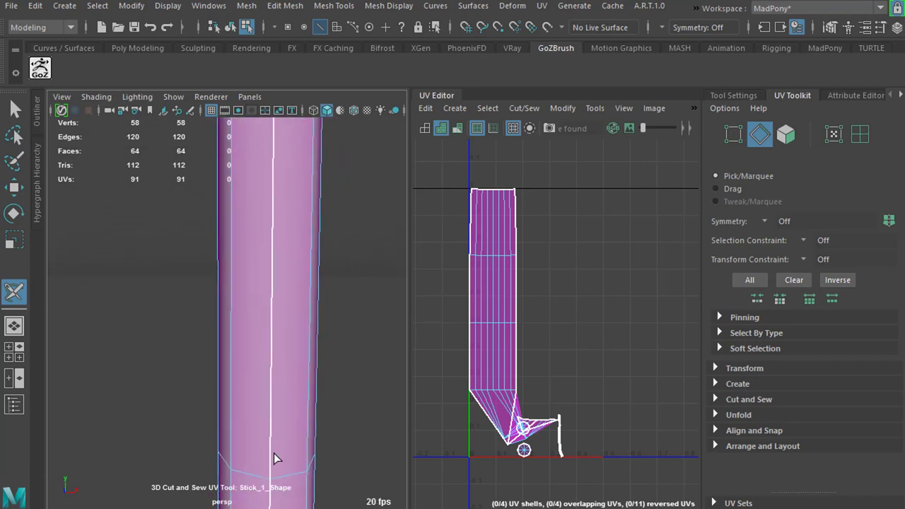
Sew the ring seam just above the stick's lower end using the 3D Cut and Sew UV Tool
alt+middle_drag(273, 453, 298, 283)
ctrl+double_click(298, 283)
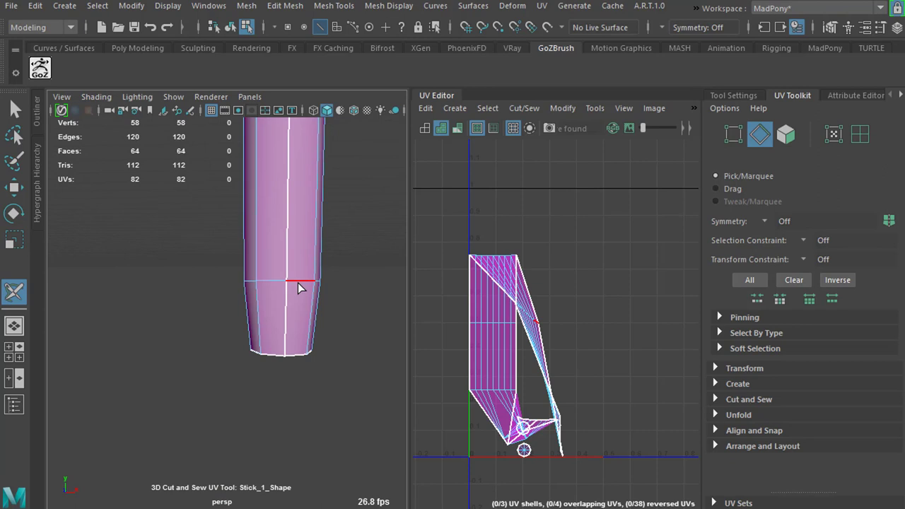
alt+drag(350, 399, 348, 319)
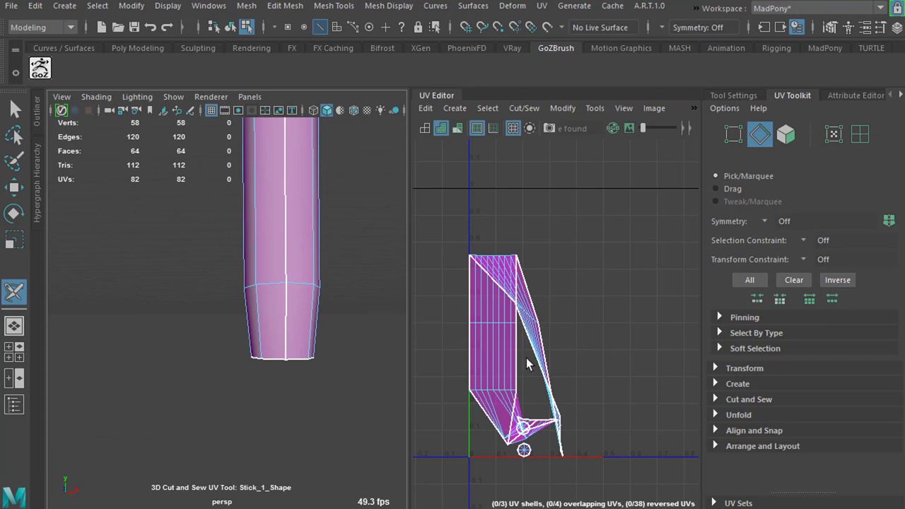
alt+middle_drag(340, 216, 322, 369)
alt+right_drag(377, 374, 162, 250)
alt+middle_drag(286, 266, 313, 351)
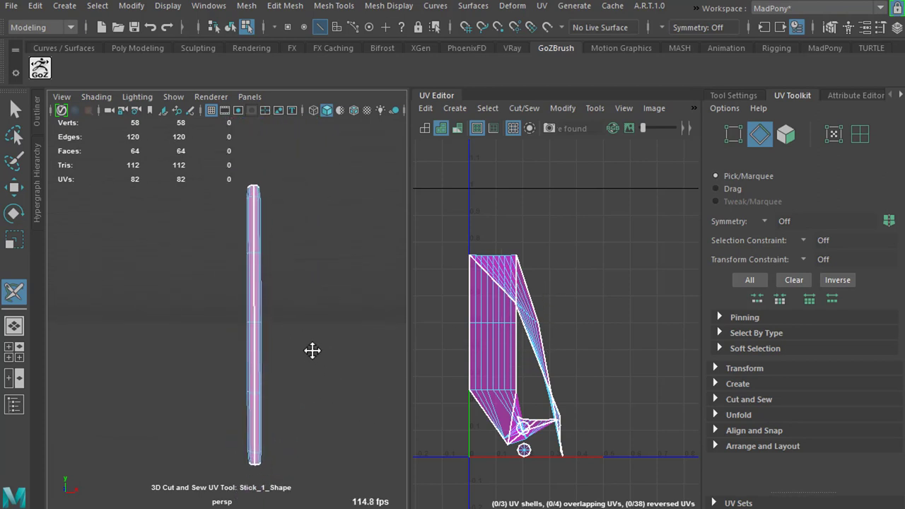
Sew the leftover lengthwise seam edge on the stick's tapered upper section
alt+drag(349, 345, 304, 238)
alt+right_drag(304, 238, 359, 289)
alt+drag(359, 290, 226, 226)
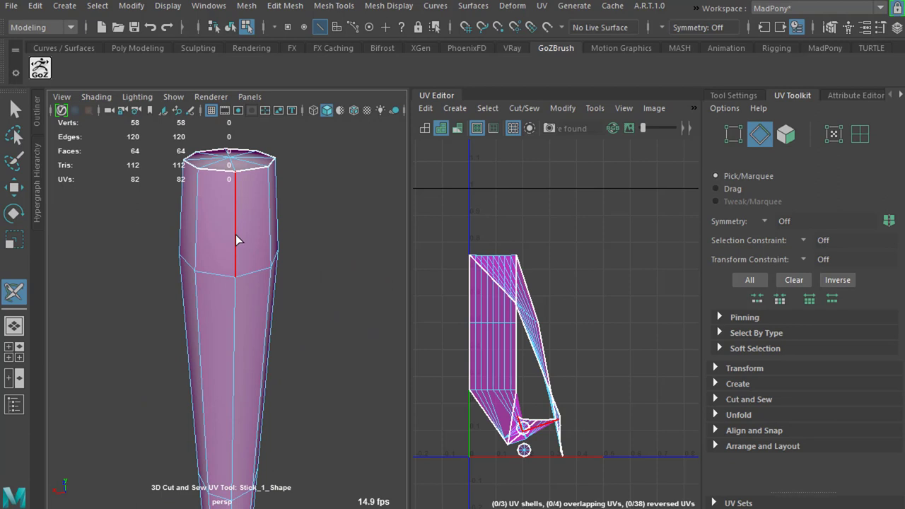
ctrl+click(236, 236)
alt+drag(358, 338, 742, 311)
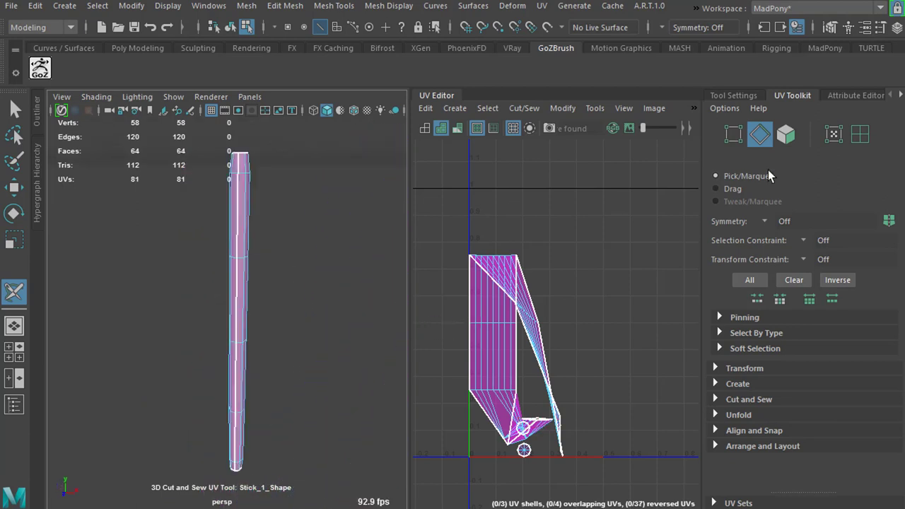
Switch to UV shell selection, then unfold and lay out the stick's body and end-cap shells
click(860, 134)
alt+drag(310, 236, 321, 265)
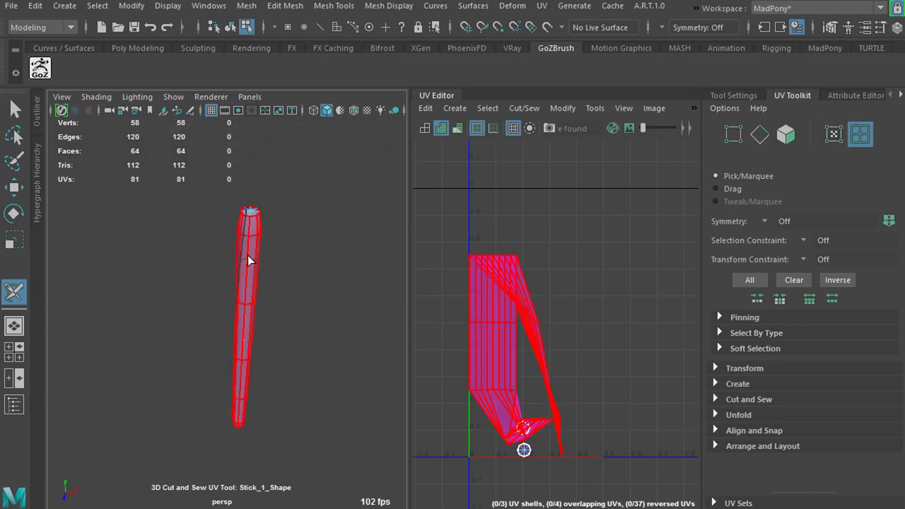
click(253, 214)
key(d)
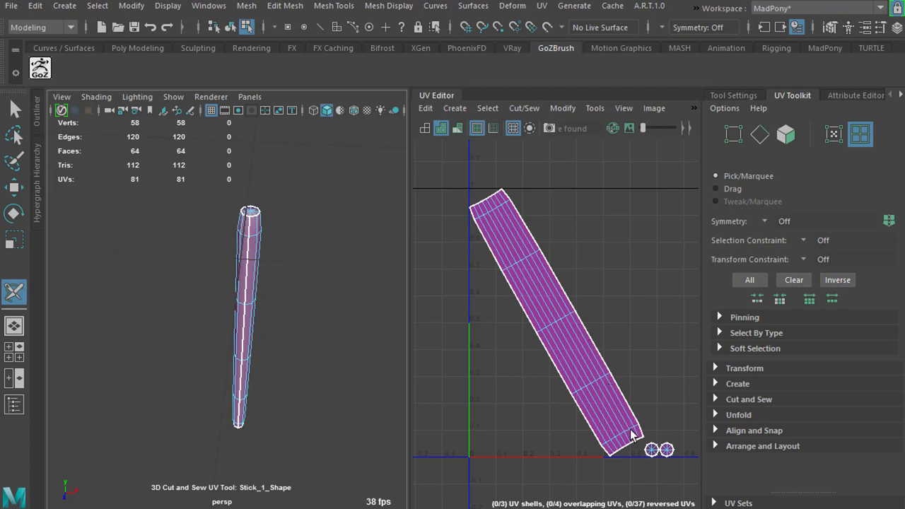
drag(346, 187, 160, 470)
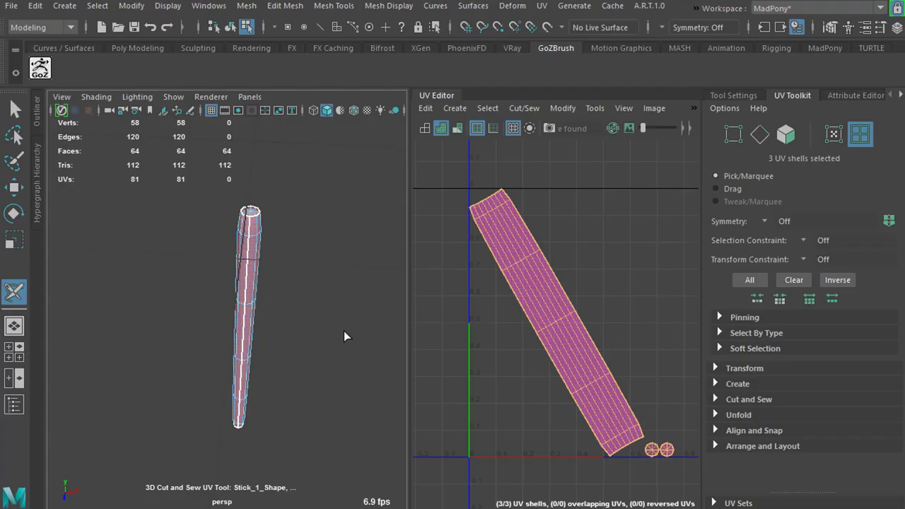
Return to object selection and unhide the Lollipop_1 mesh
right_click(339, 296)
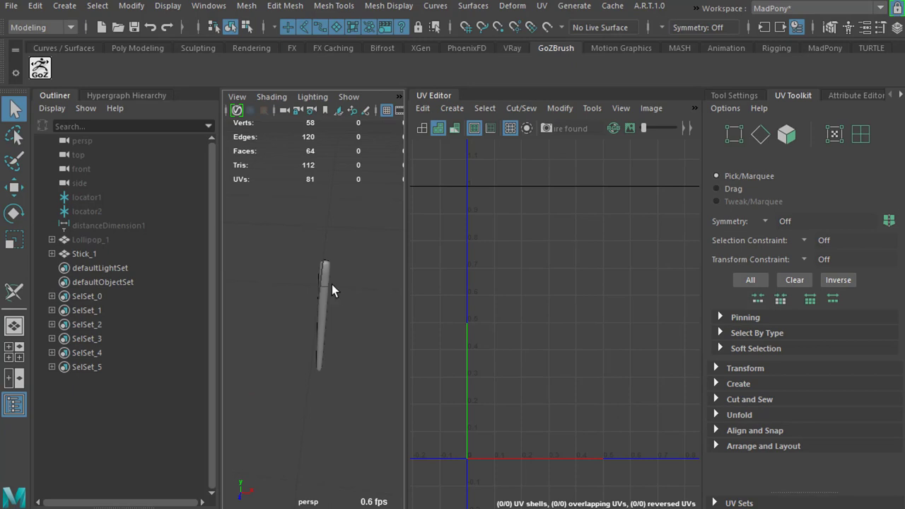
click(325, 287)
right_drag(338, 295, 380, 275)
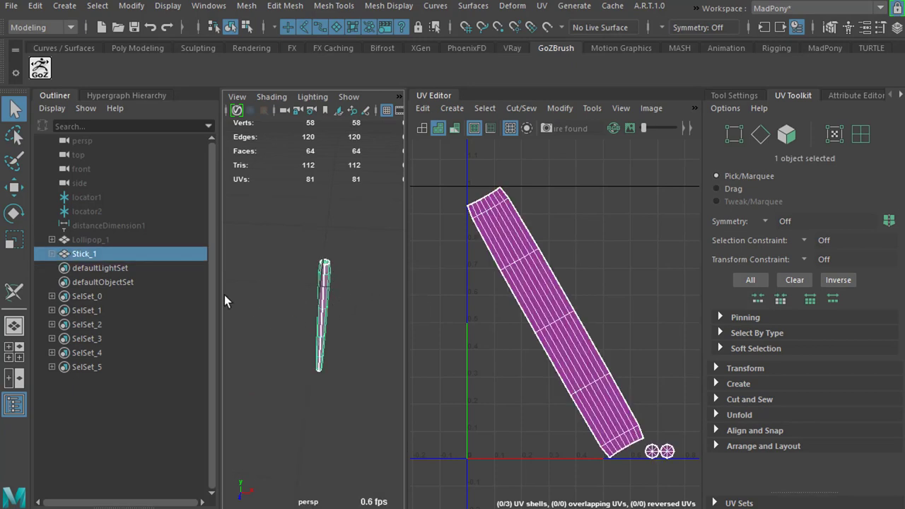
click(127, 240)
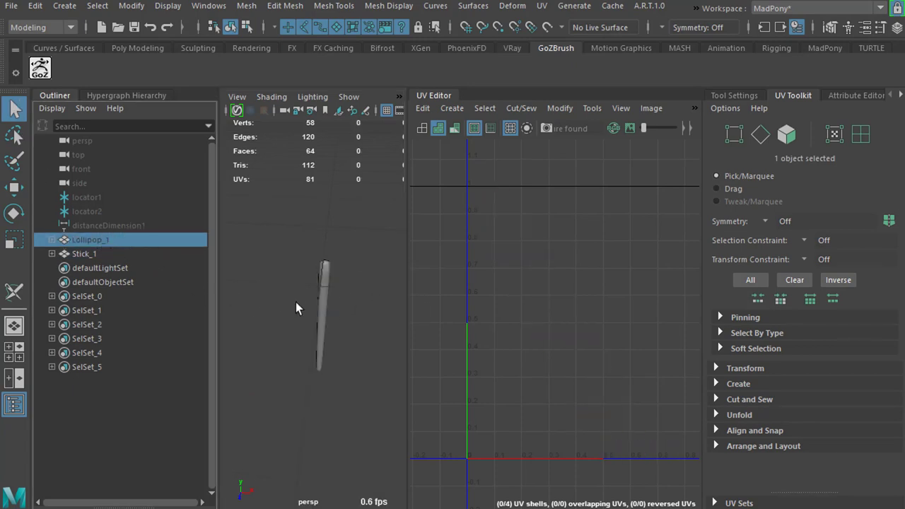
key(shift+h)
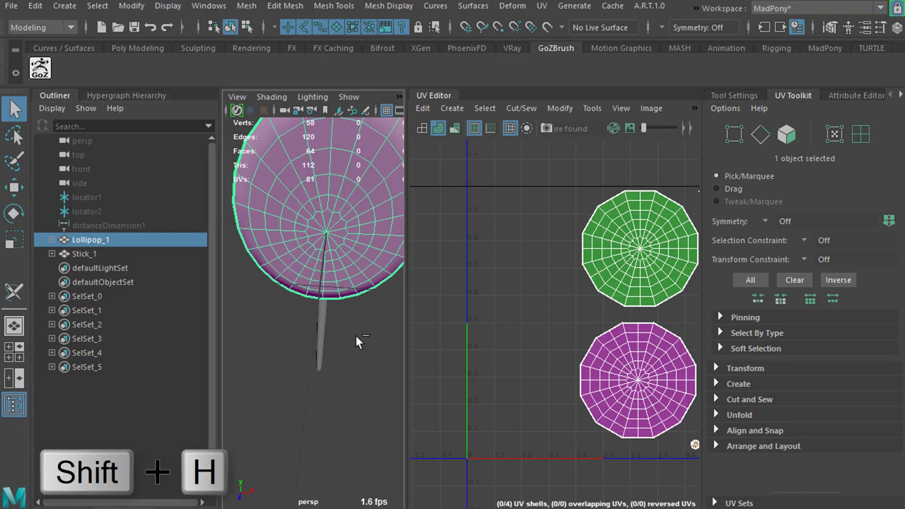
key(ctrl+1)
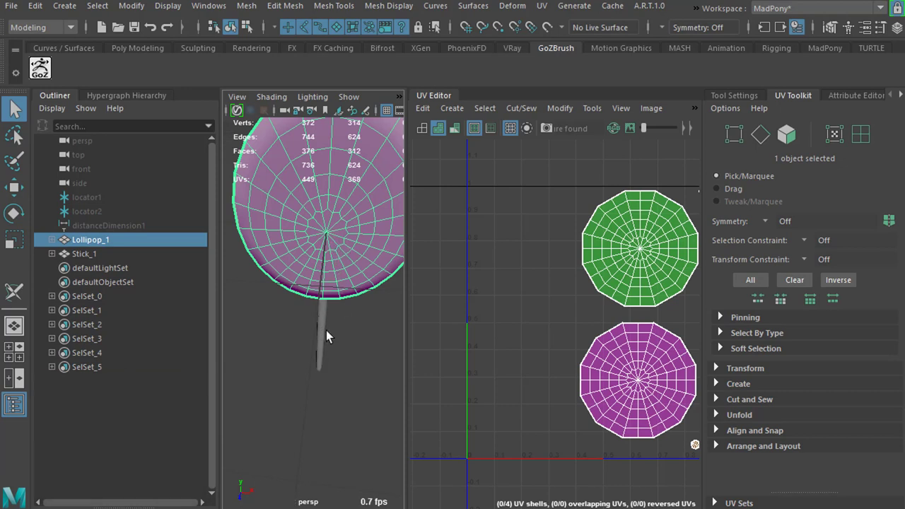
alt+drag(355, 391, 366, 318)
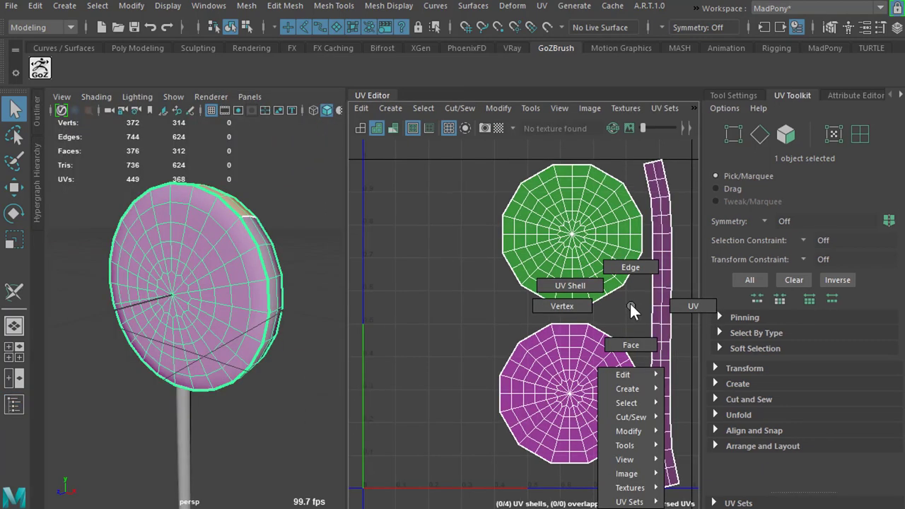
Straighten the lollipop rim's curved strip shell using its central lengthwise edges
right_drag(630, 304, 628, 273)
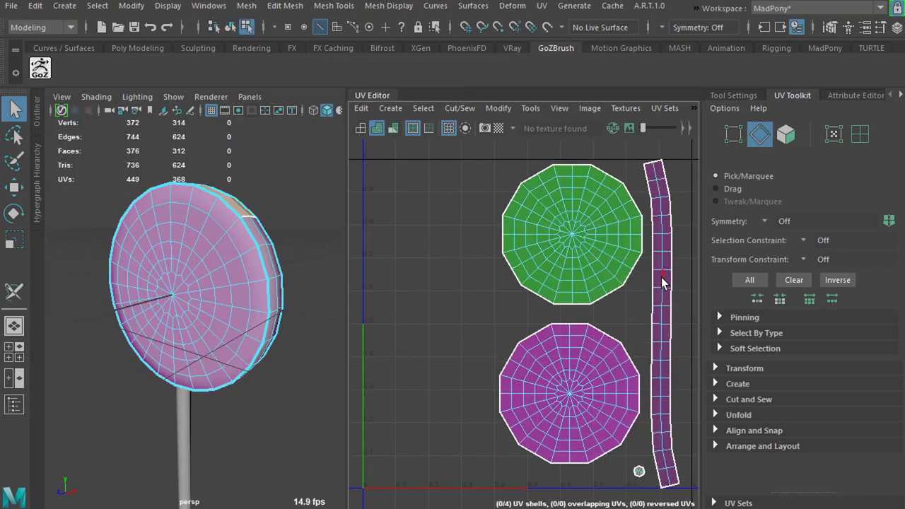
double_click(661, 280)
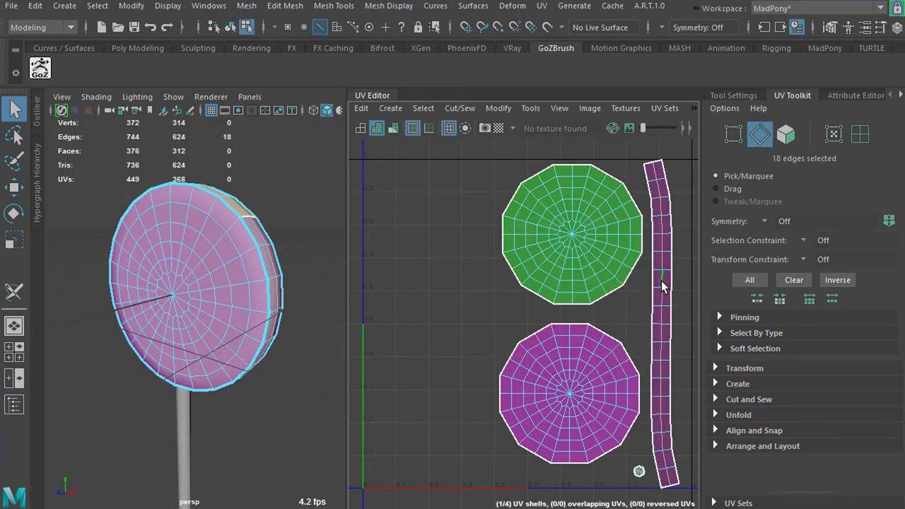
shift+right_drag(663, 285, 711, 267)
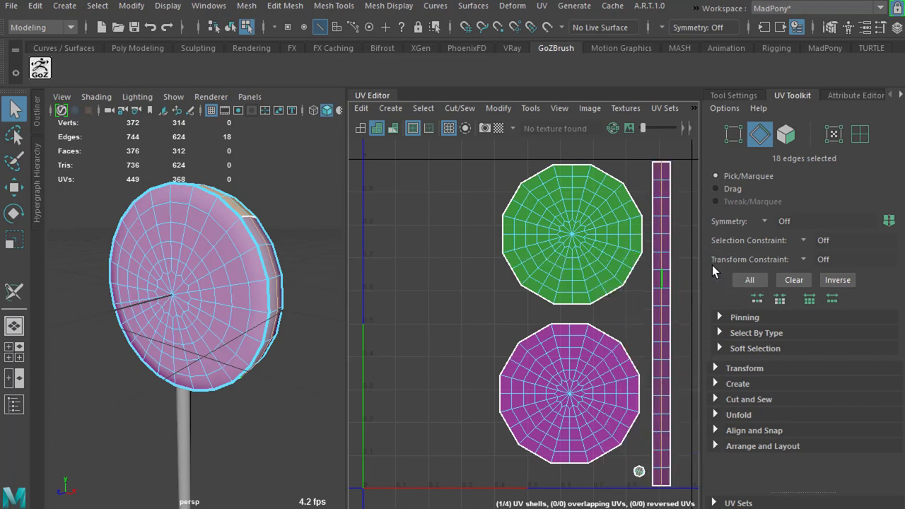
Nudge both round lollipop face shells slightly downward in UV space
right_drag(493, 311, 452, 295)
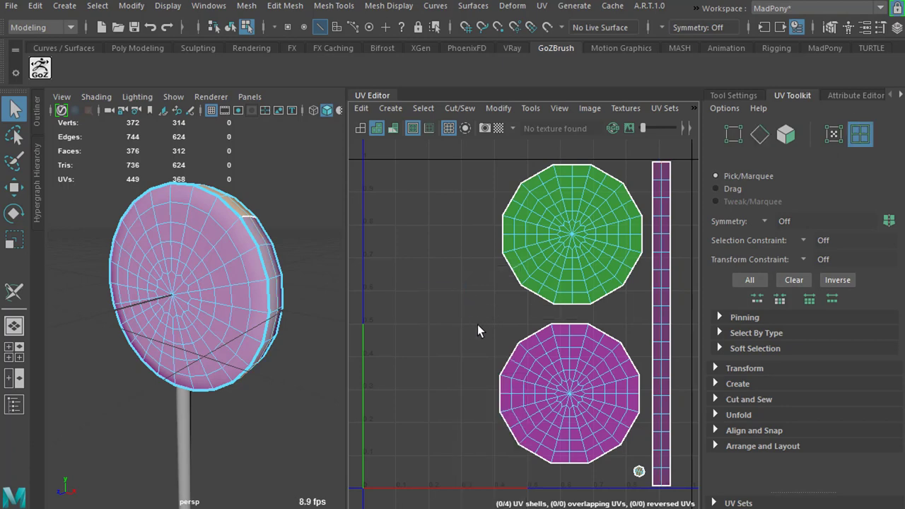
click(577, 268)
key(w)
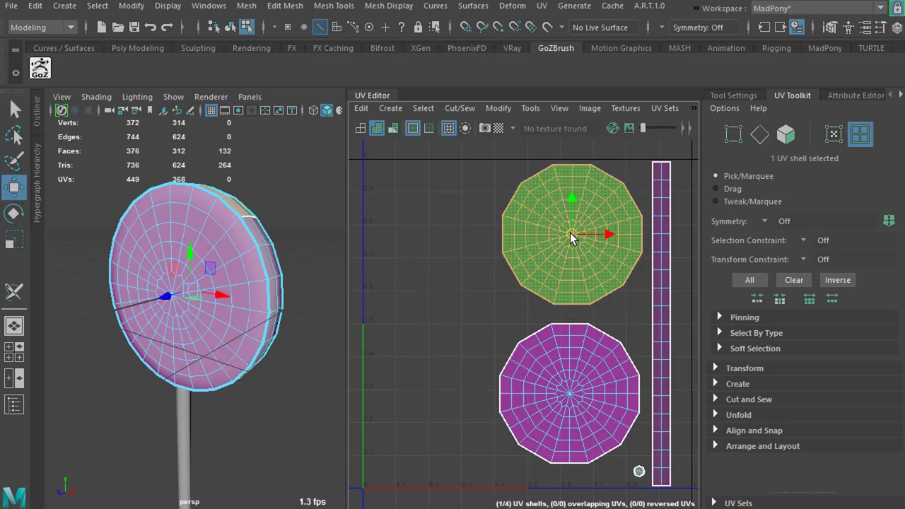
drag(571, 234, 570, 242)
click(570, 394)
drag(574, 399, 576, 402)
Return to object selection and select the lollipop head and stick meshes together
drag(309, 329, 111, 472)
right_drag(291, 386, 336, 278)
click(316, 354)
drag(327, 284, 142, 480)
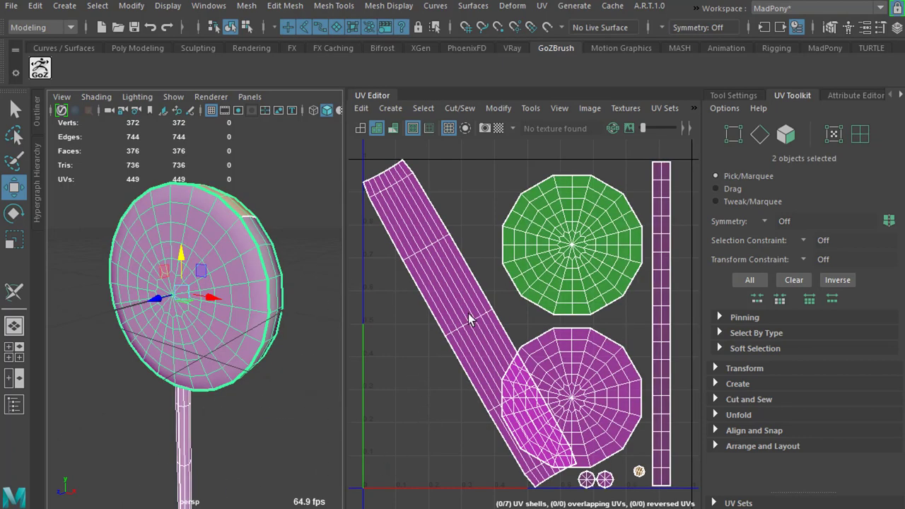
Rotate the stick's long UV shell upright and scale it down slightly to fit the tile's height
right_drag(468, 304, 443, 292)
click(444, 292)
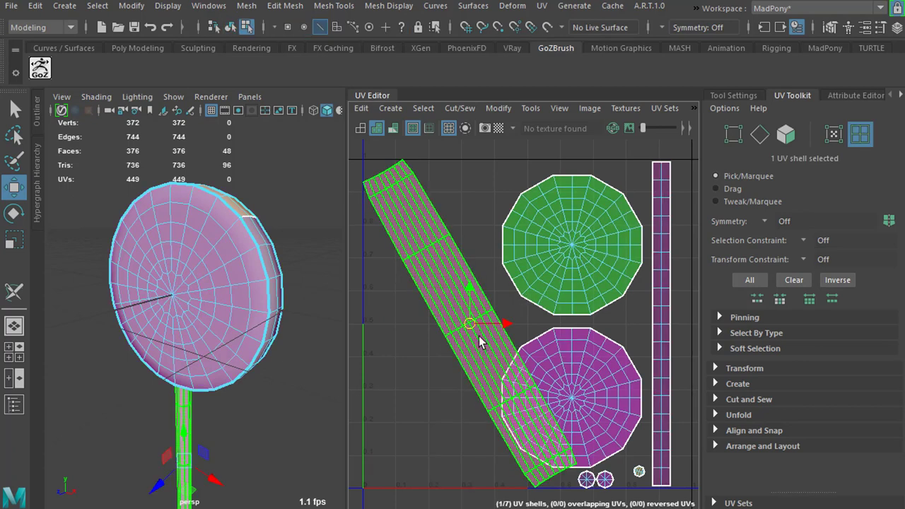
click(17, 217)
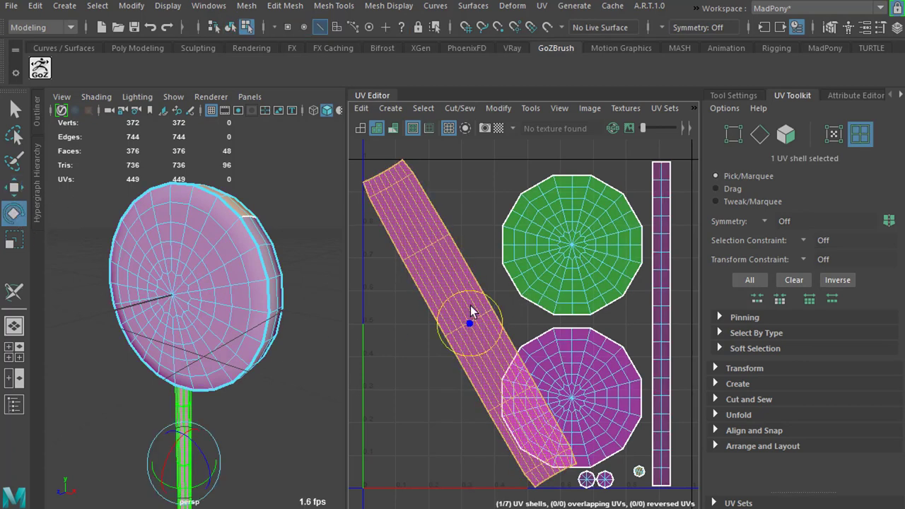
drag(497, 309, 475, 328)
key(w)
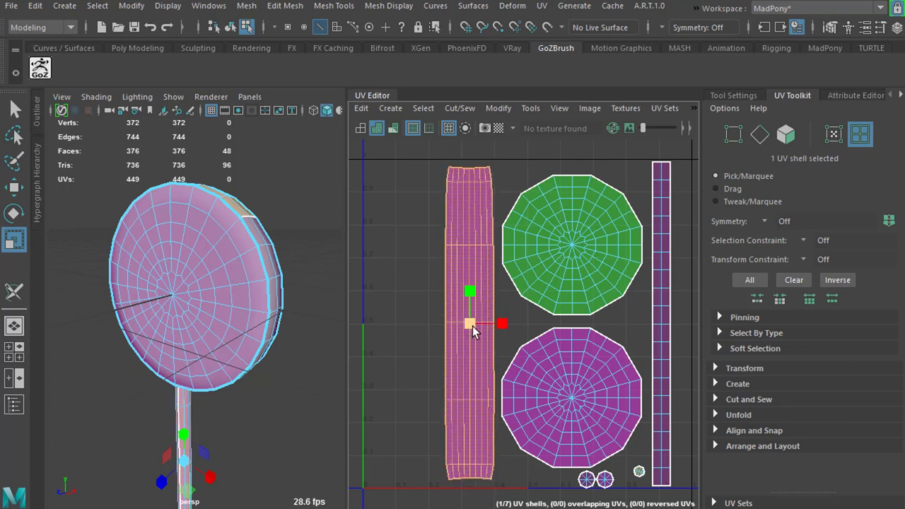
Move the stick's upright UV shell near the UV tile's left edge, clear of the round shells
click(15, 192)
drag(471, 328, 414, 339)
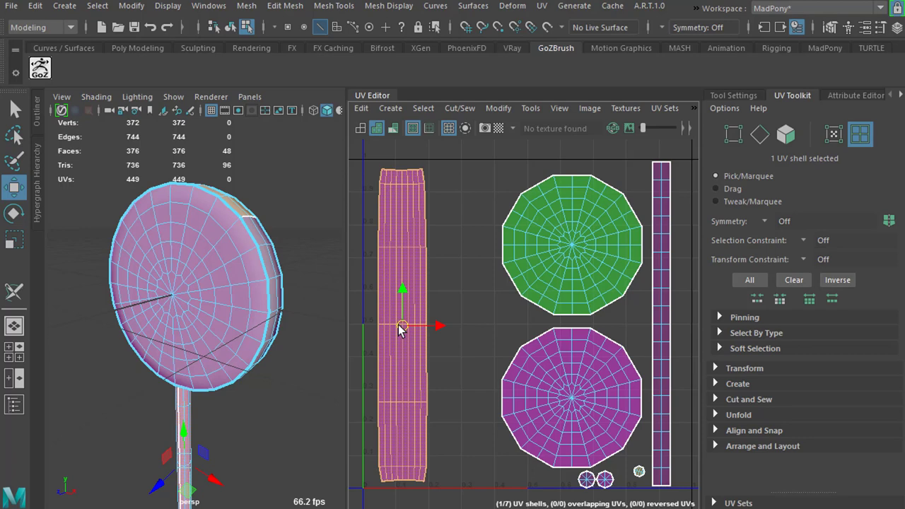
drag(400, 326, 398, 322)
Widen the UV Editor, enable the checker map on the meshes and turn off its background image
drag(346, 306, 297, 305)
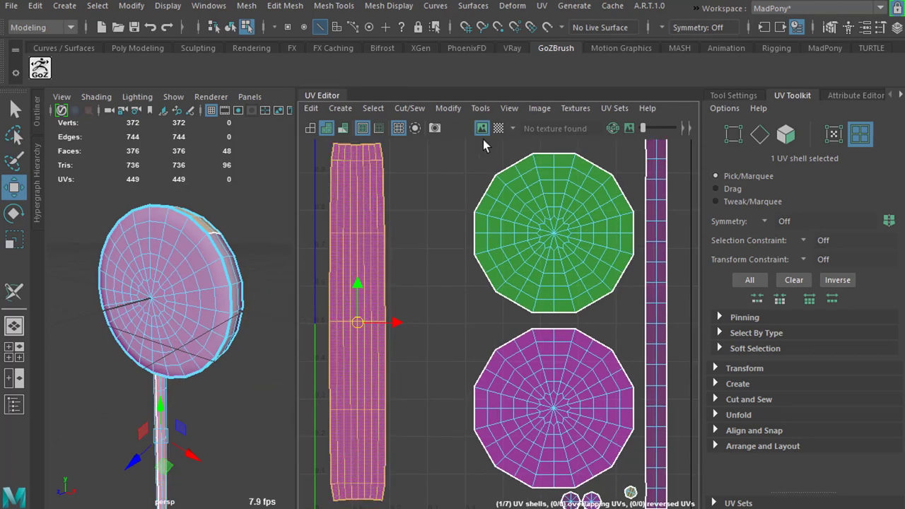
click(498, 129)
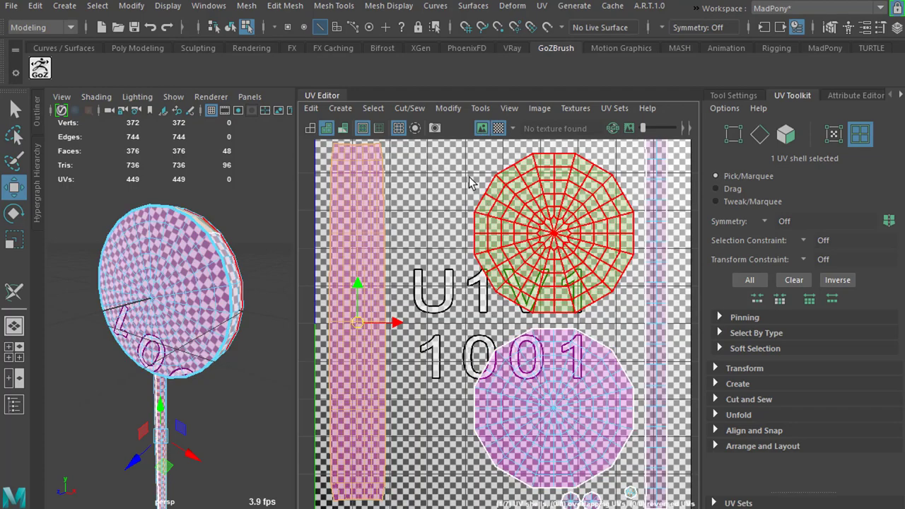
click(482, 129)
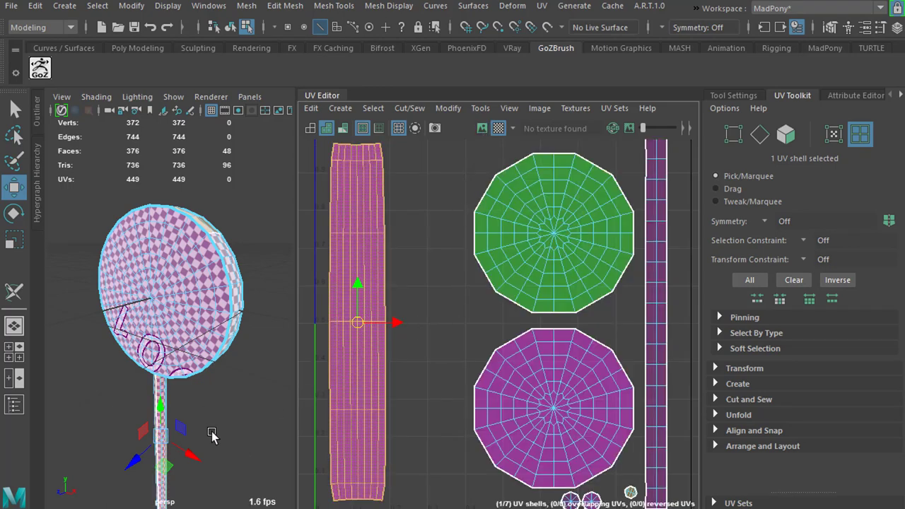
Compare checker size and distortion across the lollipop's face, rim and stick against their UV shells
alt+drag(208, 372, 240, 390)
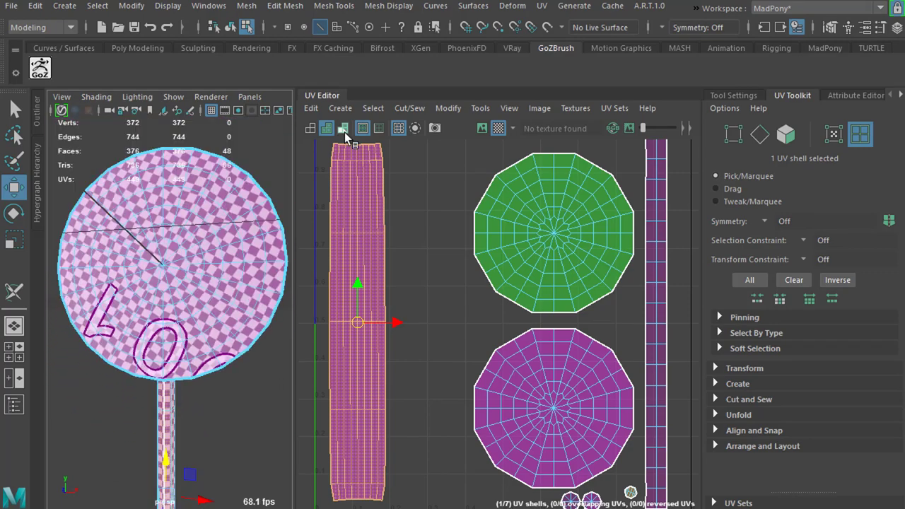
click(343, 128)
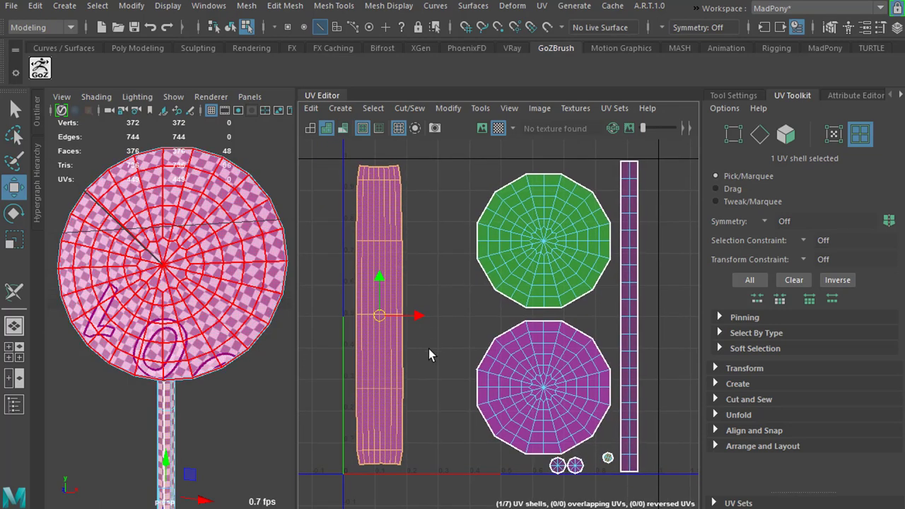
key(F8)
alt+drag(262, 378, 247, 393)
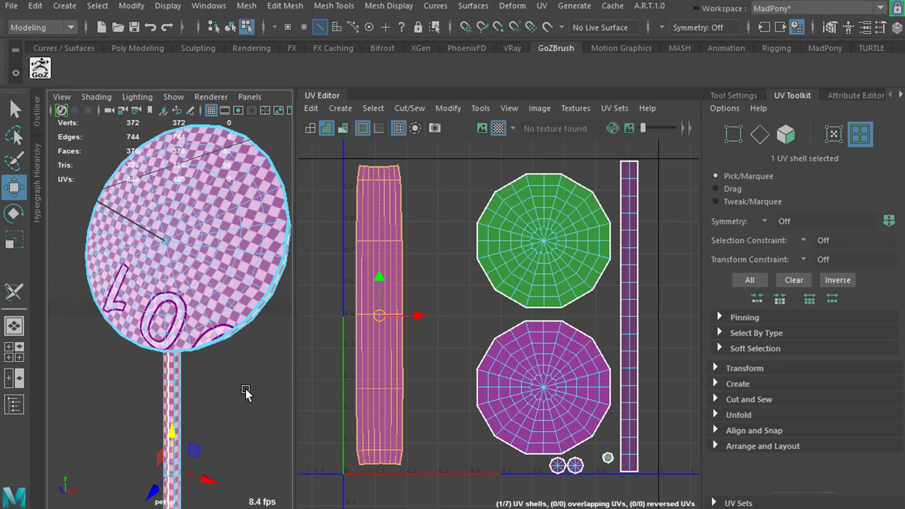
key(F8)
click(187, 273)
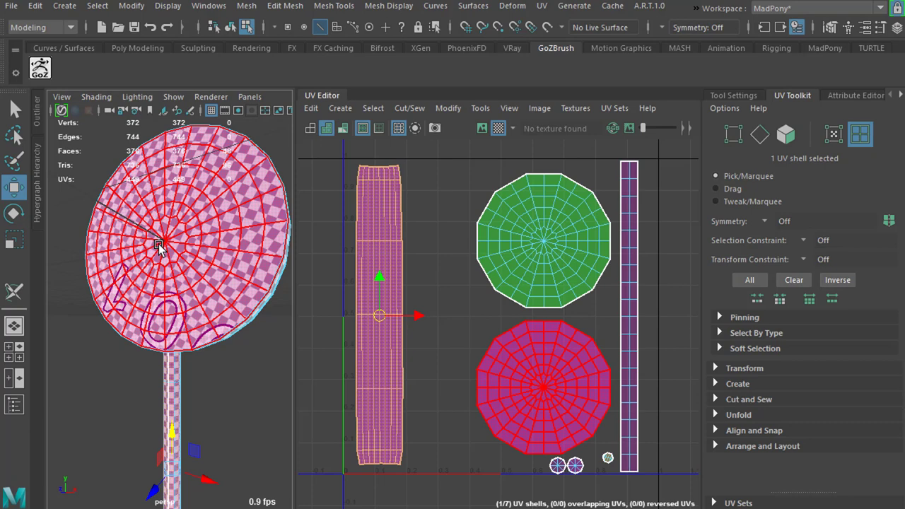
click(176, 412)
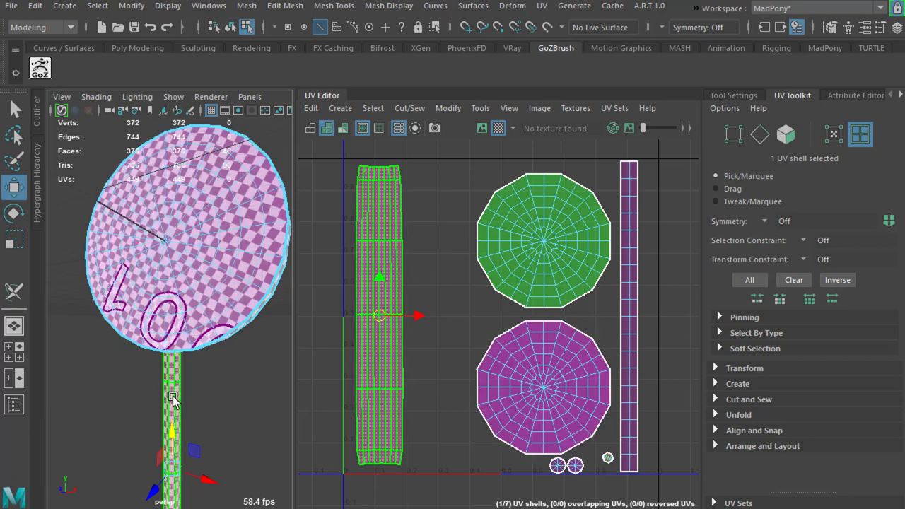
click(380, 317)
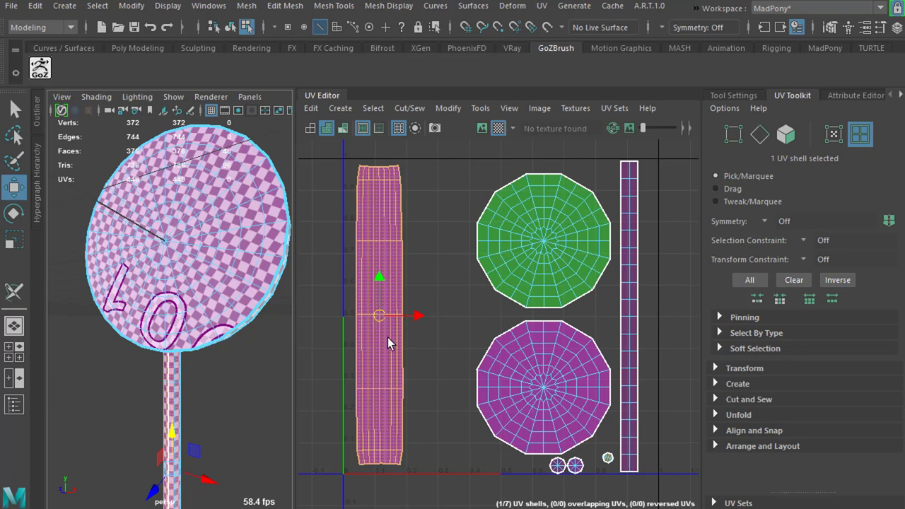
click(546, 269)
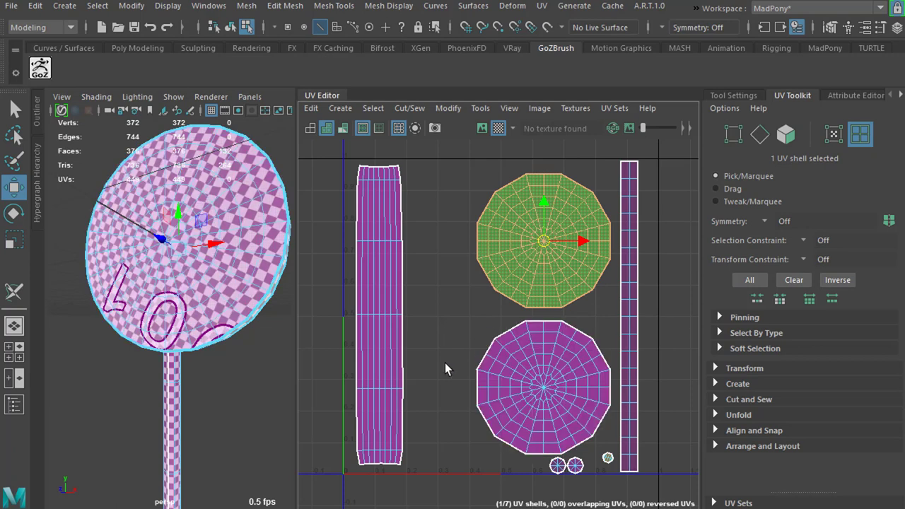
alt+drag(256, 394, 244, 435)
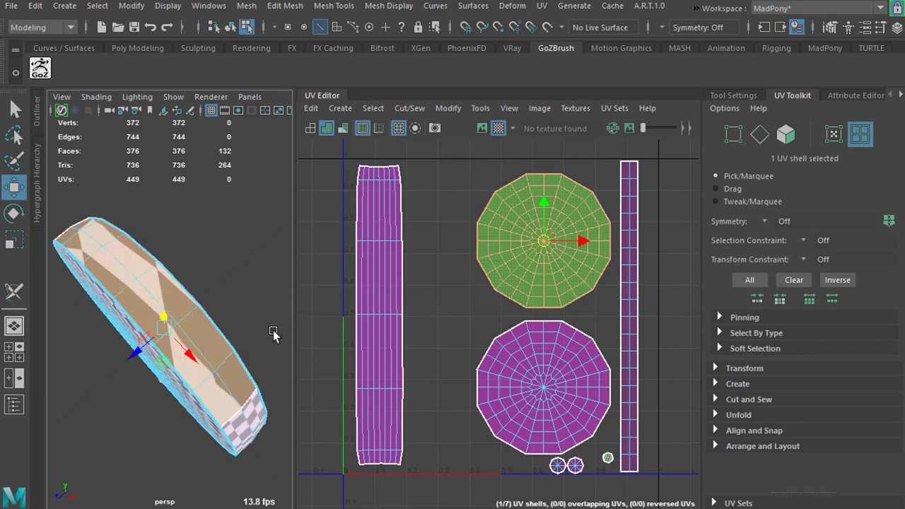
Sew the tiny separate rim shell back onto the lollipop's long rim strip with the 3D Cut and Sew UV tool
alt+drag(273, 333, 205, 274)
alt+drag(258, 261, 259, 284)
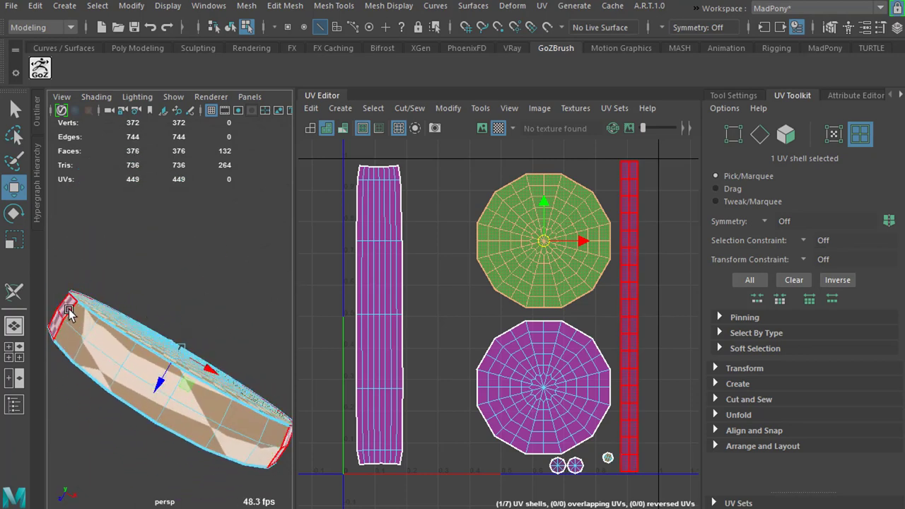
alt+drag(248, 335, 249, 307)
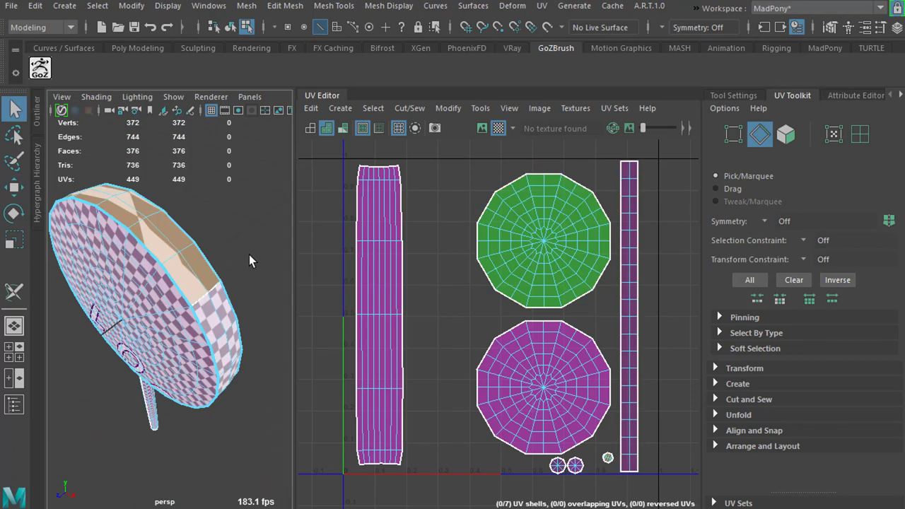
right_drag(249, 255, 282, 241)
click(208, 309)
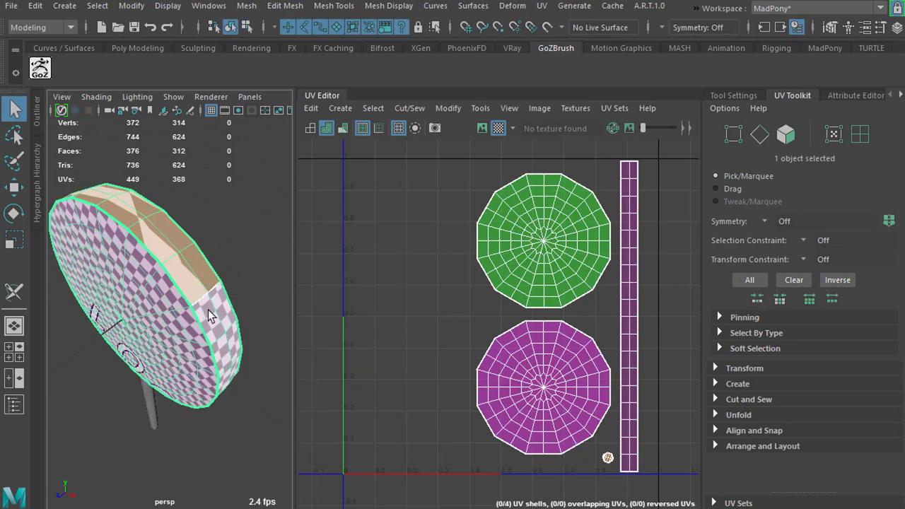
click(13, 290)
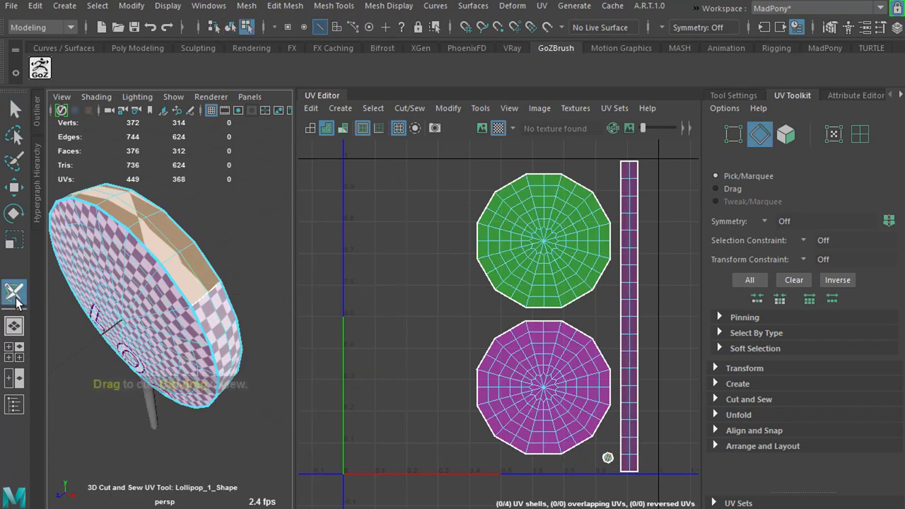
click(201, 302)
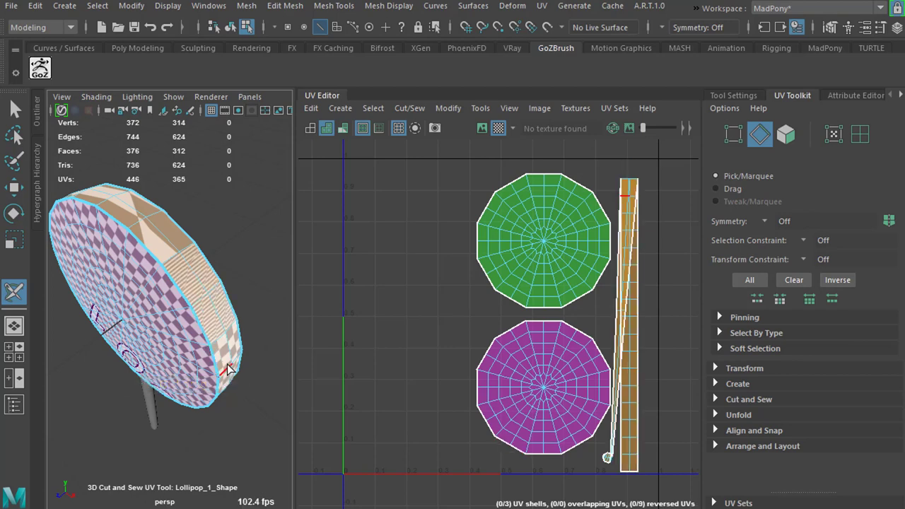
alt+drag(163, 323, 320, 311)
ctrl+double_click(181, 298)
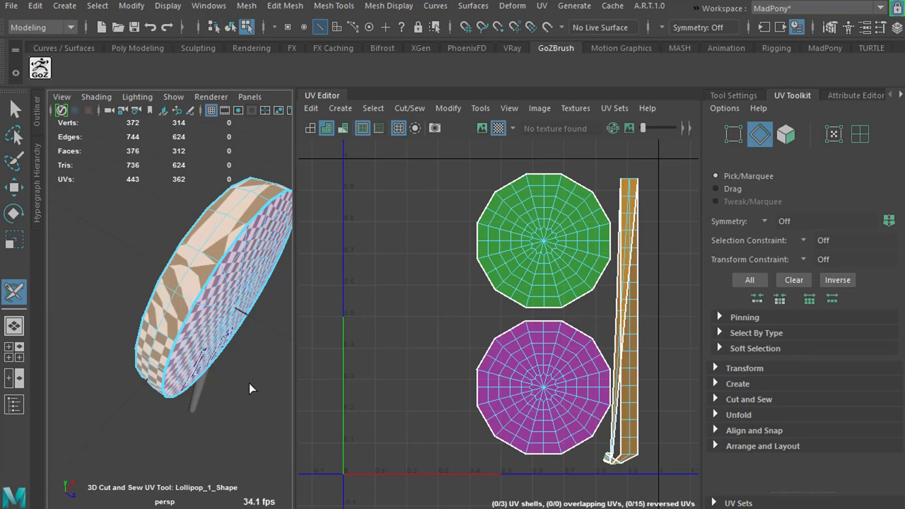
Return to object selection and isolate the lollipop mesh so the stick is hidden
alt+drag(265, 388, 245, 330)
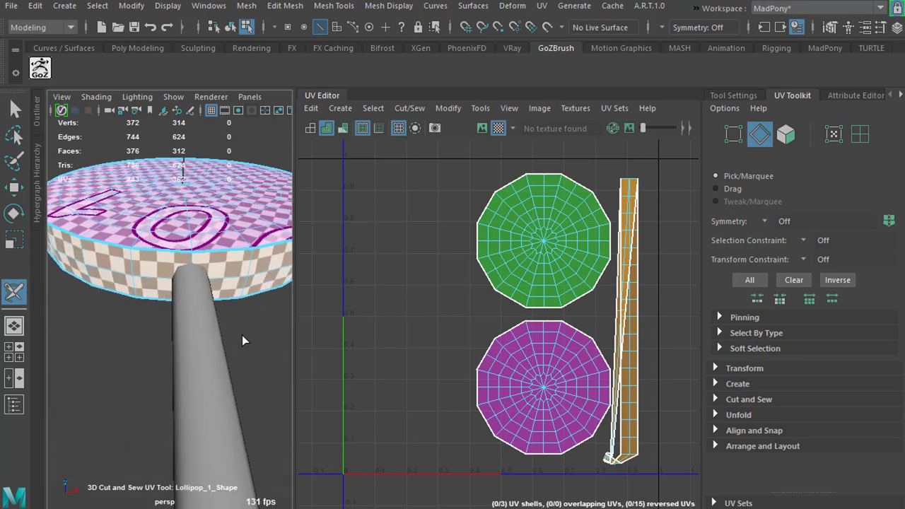
right_click(247, 328)
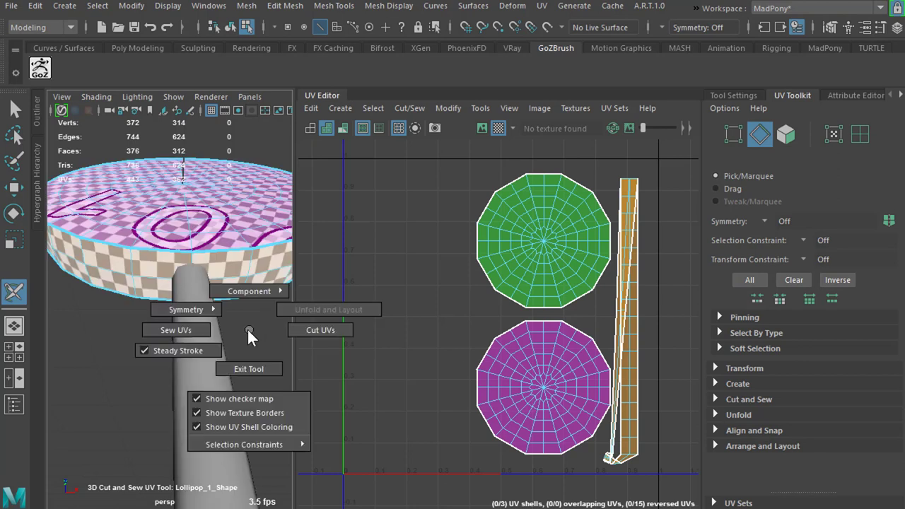
click(14, 110)
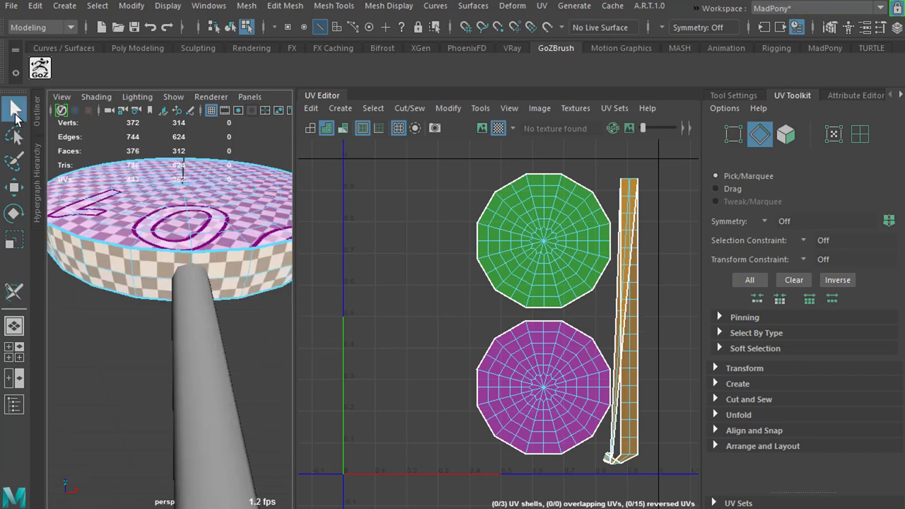
right_click(241, 298)
right_drag(247, 297, 265, 285)
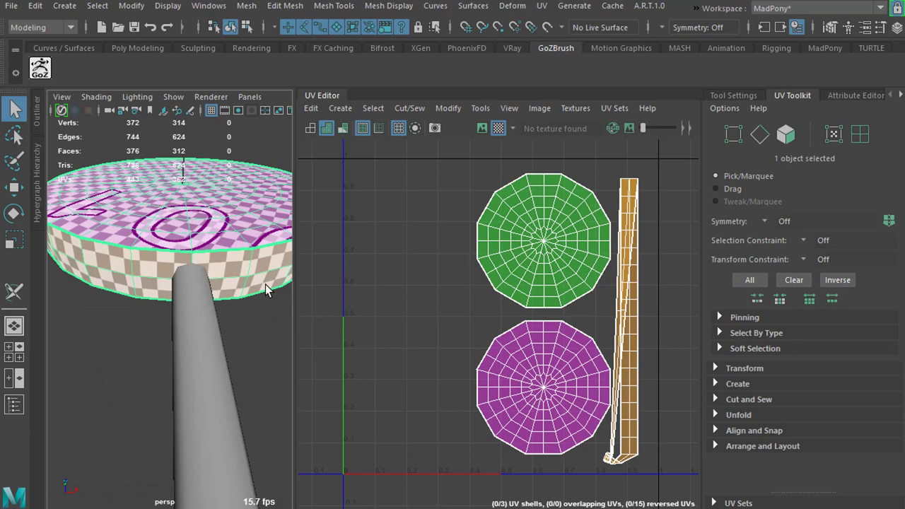
click(256, 327)
click(243, 274)
key(ctrl+1)
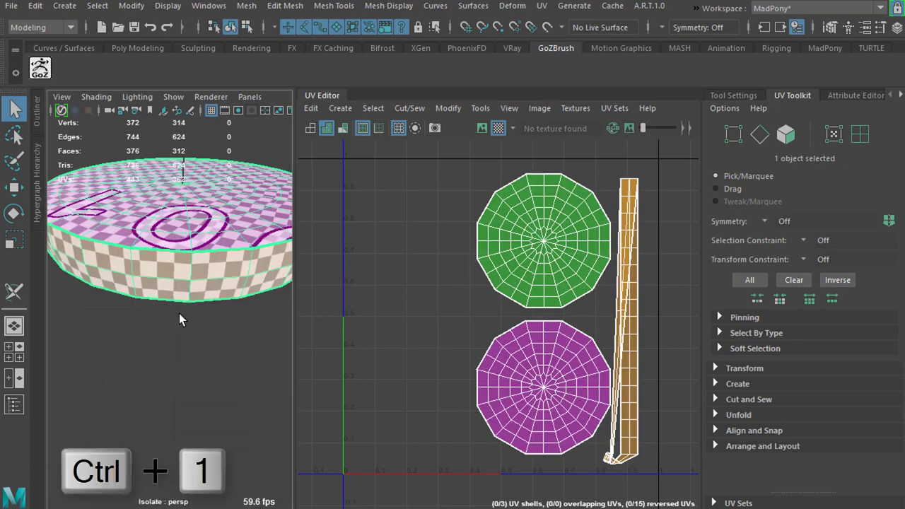
Cut a crosswise UV seam through the lollipop's rim where the stick meets it
click(14, 291)
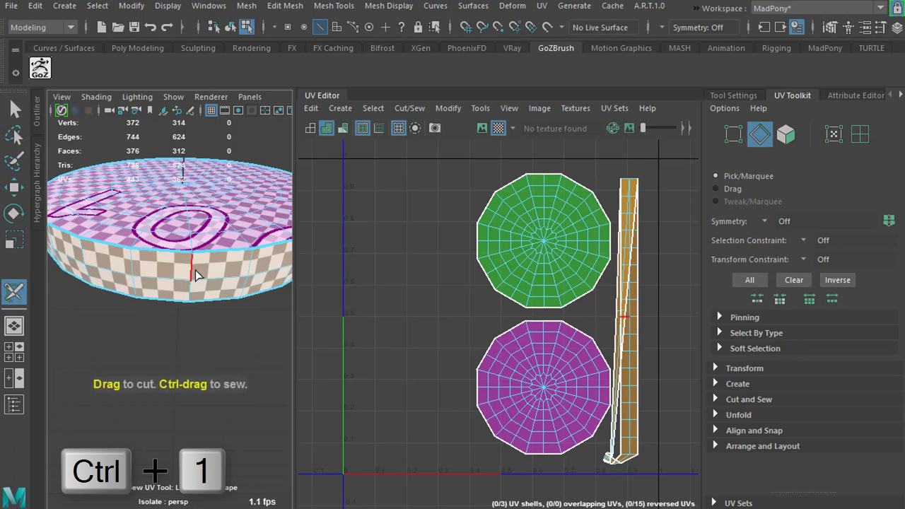
click(192, 268)
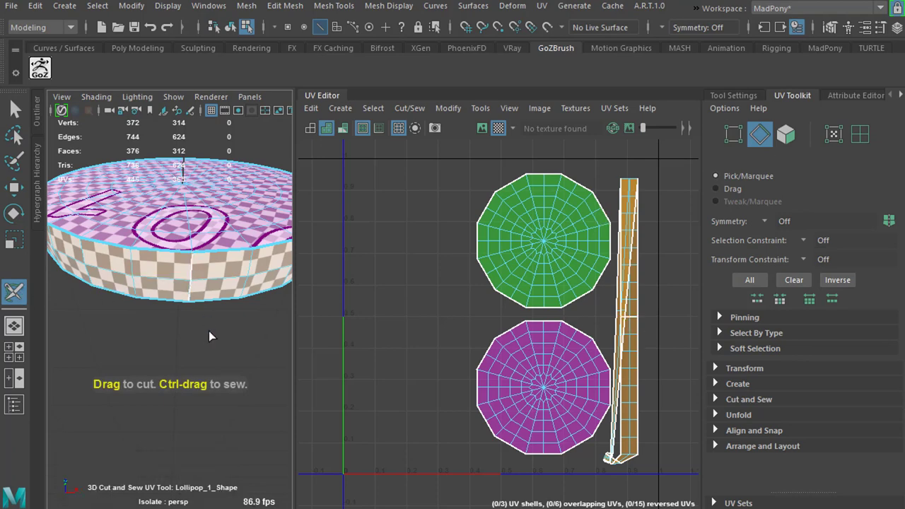
alt+right_drag(208, 331, 244, 311)
alt+middle_drag(238, 274, 235, 326)
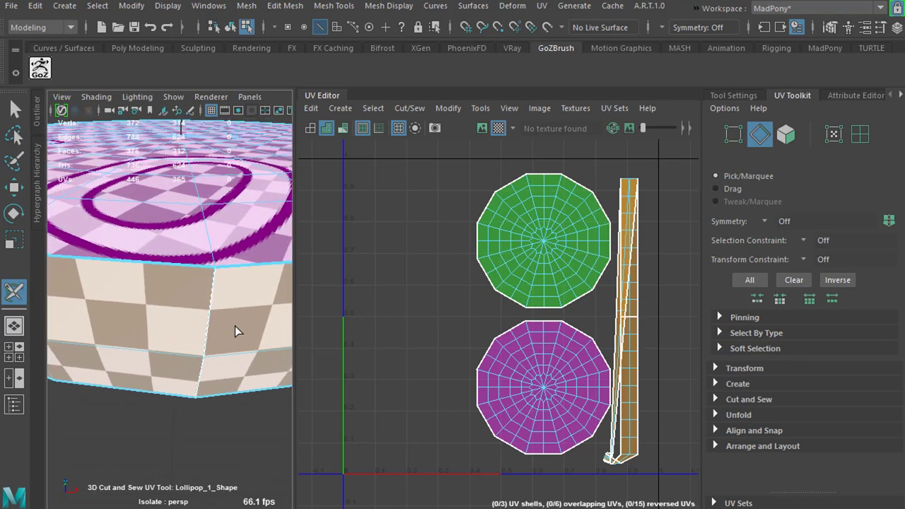
alt+drag(234, 326, 237, 314)
click(190, 304)
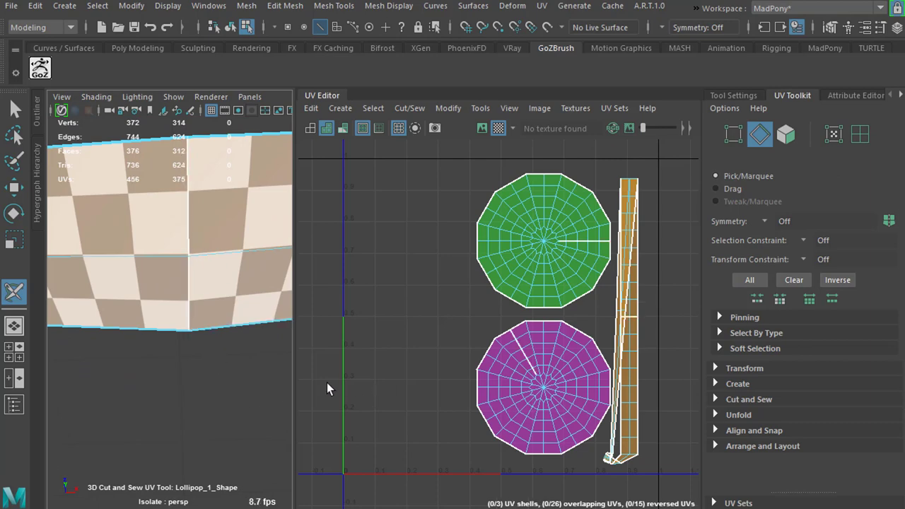
Sew the stray radial seams on the lollipop's two round faces back together
alt+drag(263, 371, 281, 426)
alt+right_drag(246, 364, 206, 344)
mouse_move(205, 343)
alt+mouse_down()
mouse_move(189, 315)
mouse_move(213, 335)
alt+mouse_up()
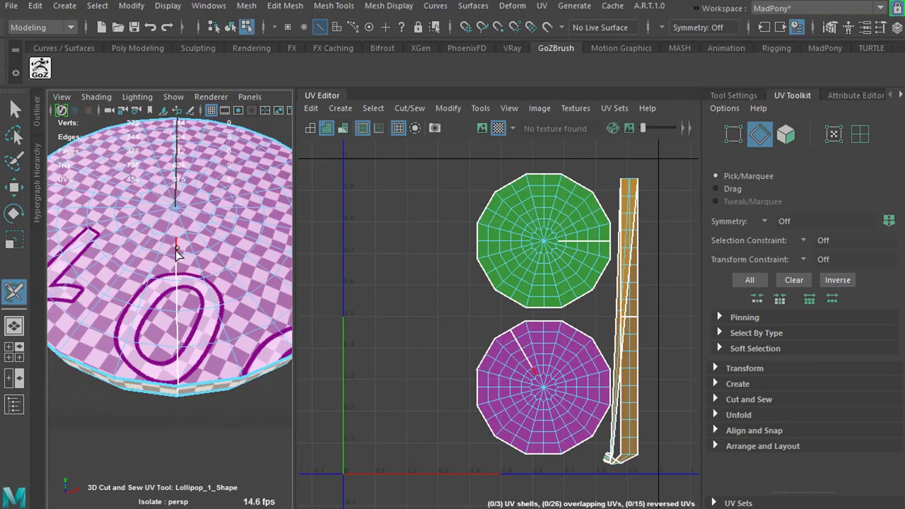
drag(175, 250, 185, 291)
key(ctrl+z)
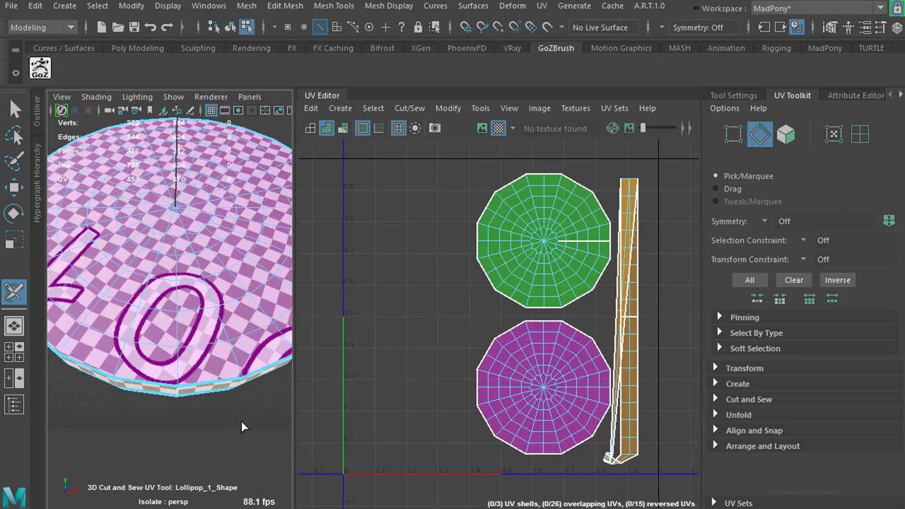
alt+drag(242, 427, 222, 368)
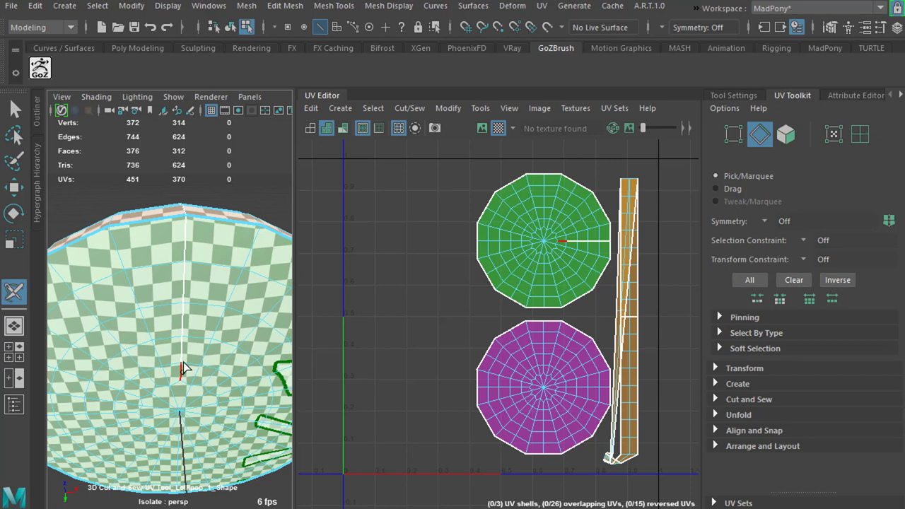
ctrl+drag(181, 365, 188, 337)
mouse_move(226, 297)
alt+right_down()
mouse_move(225, 321)
mouse_move(220, 307)
alt+right_up()
key(q)
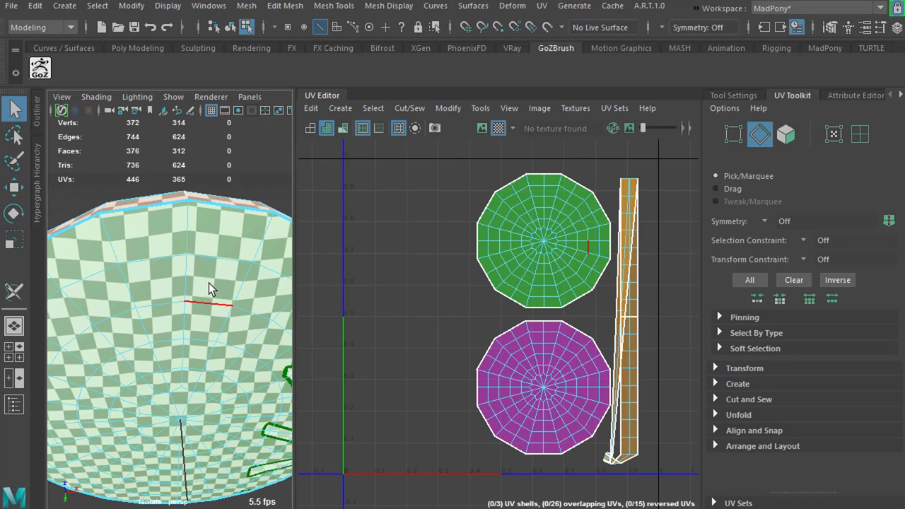
Select all three of the lollipop's UV shells and unfold and lay them out together
alt+drag(212, 263, 214, 368)
right_drag(396, 309, 334, 286)
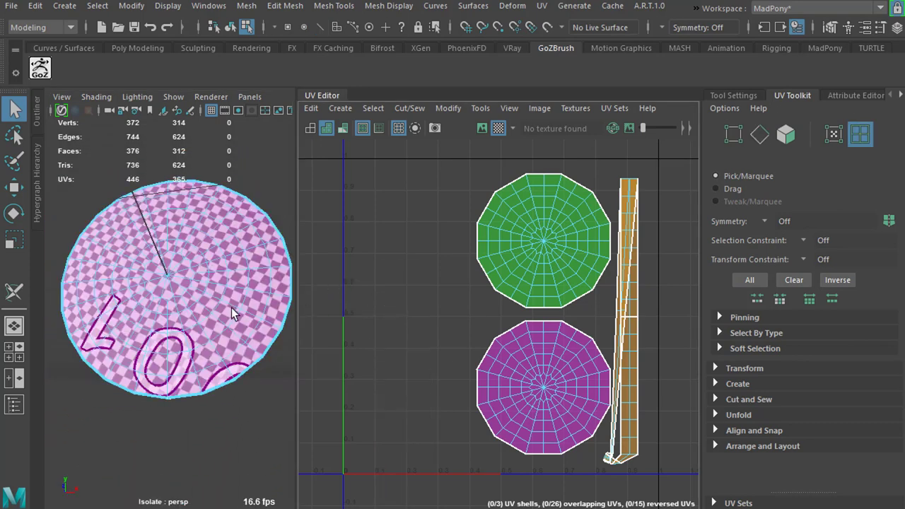
click(230, 311)
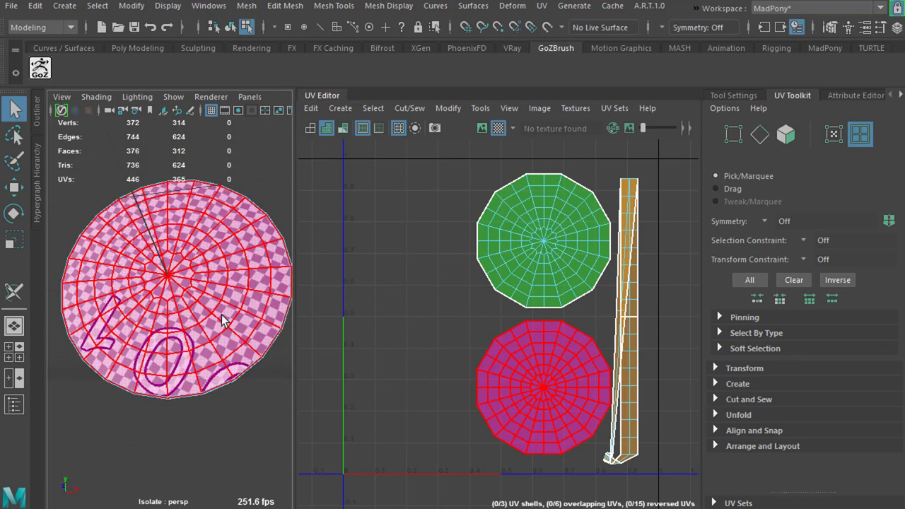
click(272, 165)
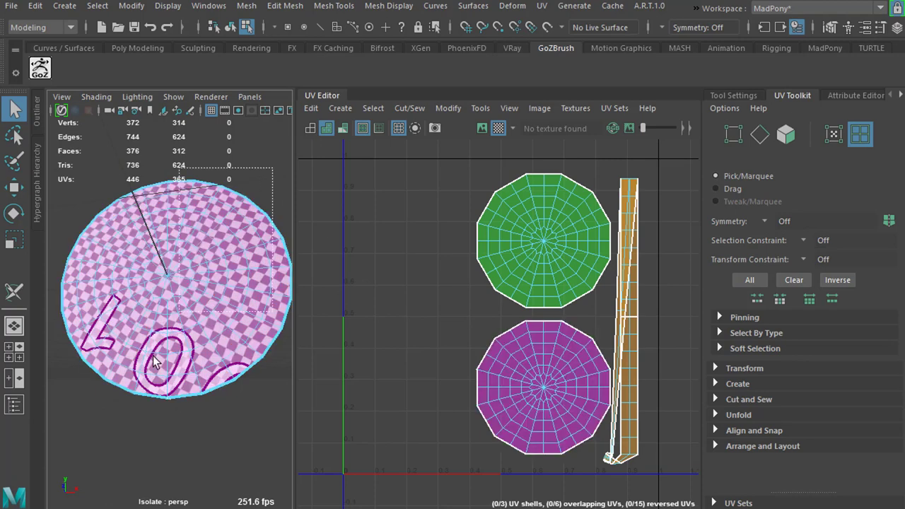
drag(154, 361, 101, 441)
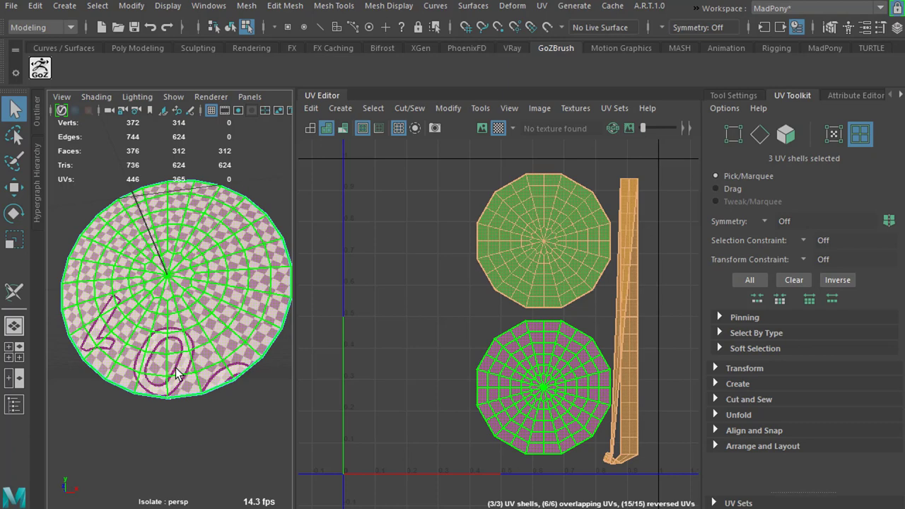
alt+drag(230, 429, 140, 355)
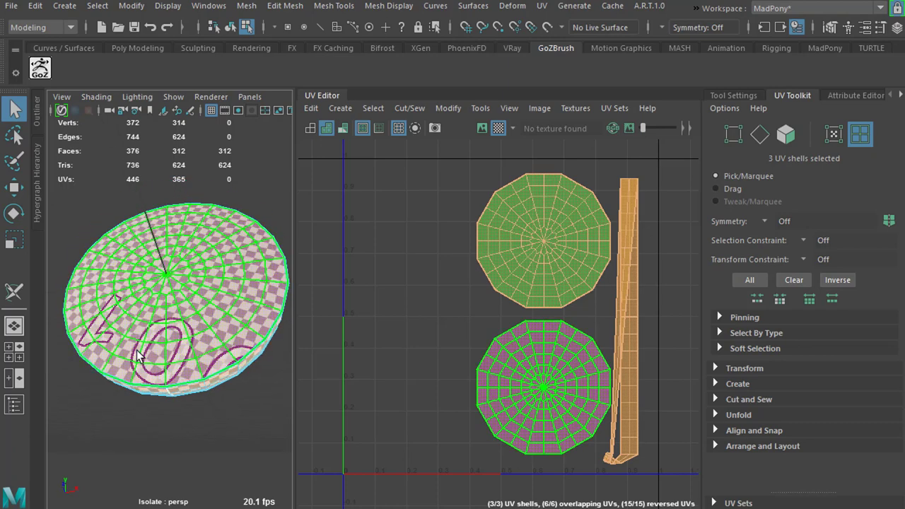
click(20, 295)
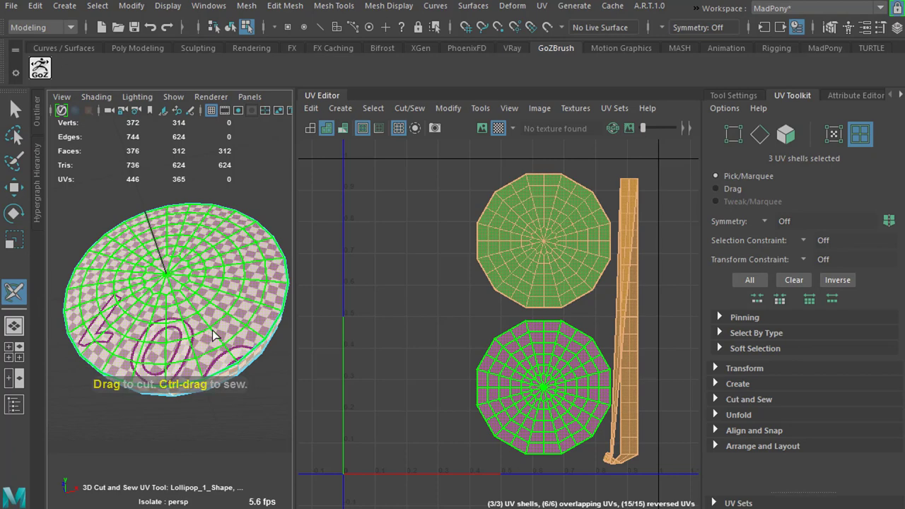
key(ctrl+u)
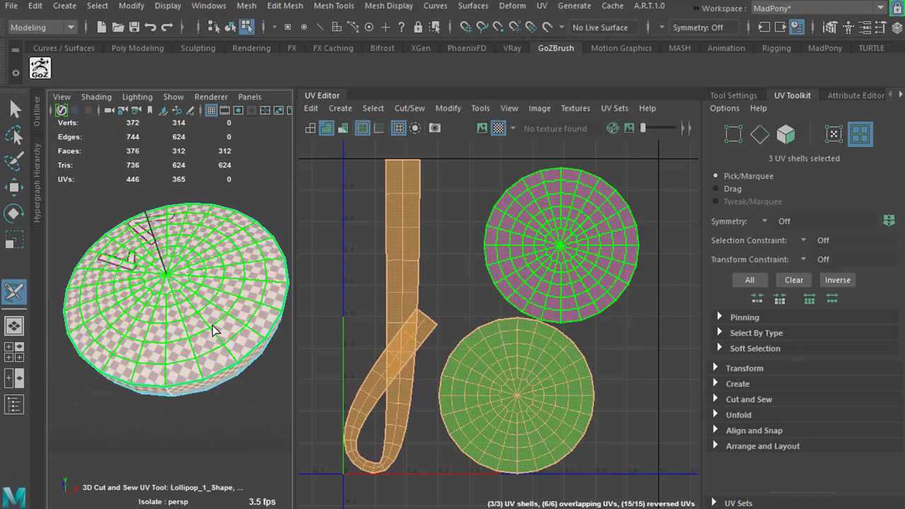
Cut a second crosswise seam through the lollipop's rim to split its looping UV strip into two shells
alt+drag(212, 330, 225, 280)
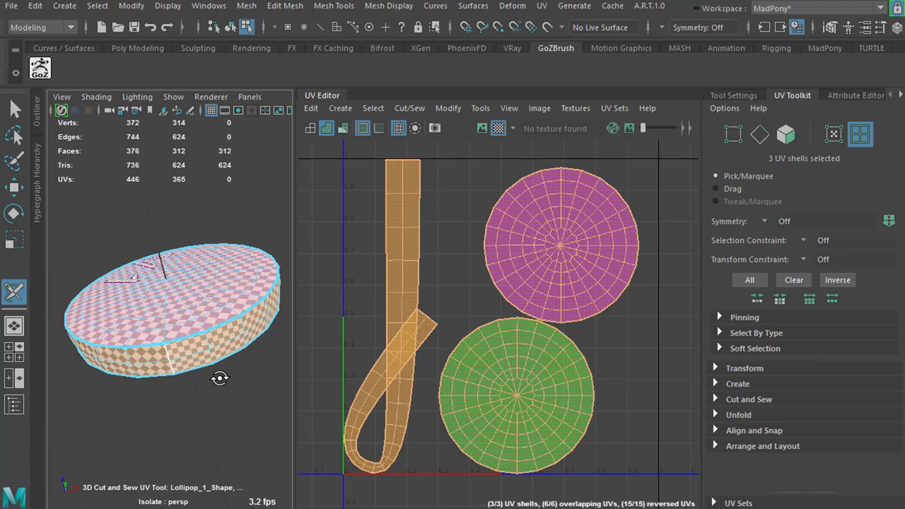
alt+drag(219, 378, 205, 391)
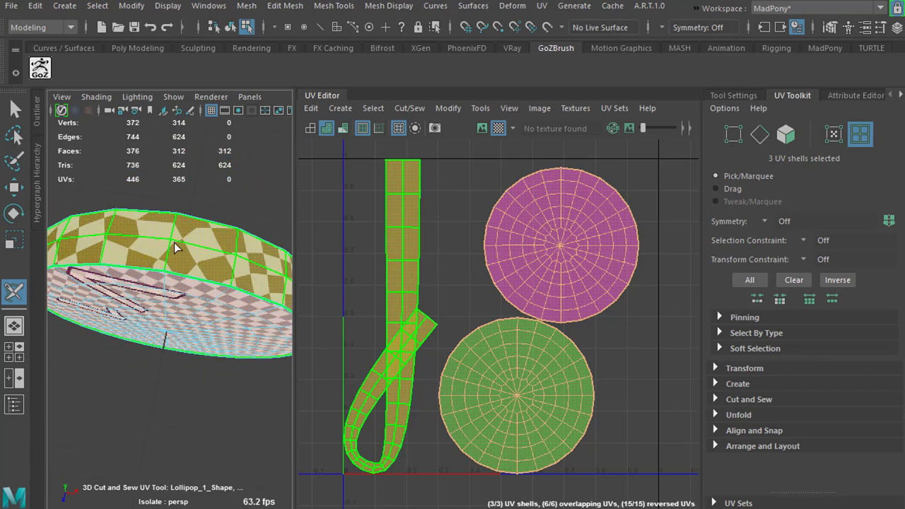
right_drag(466, 232, 470, 202)
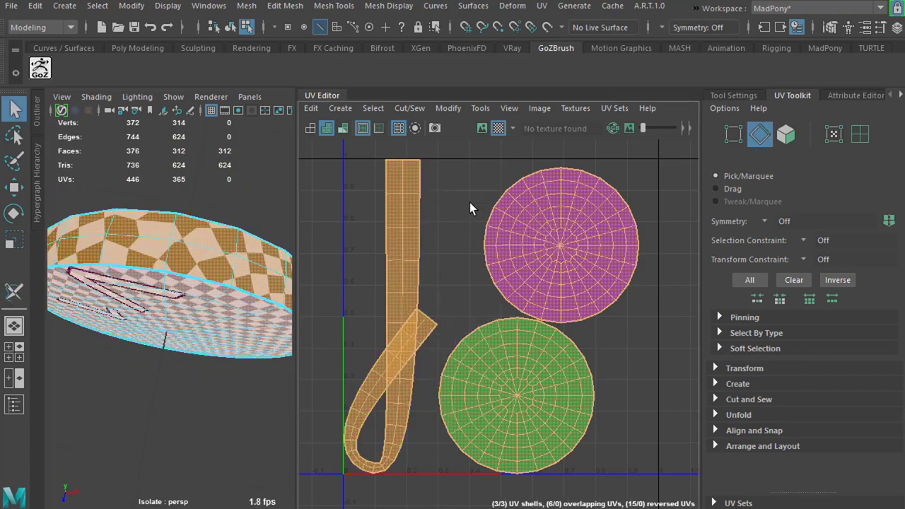
click(163, 255)
click(24, 294)
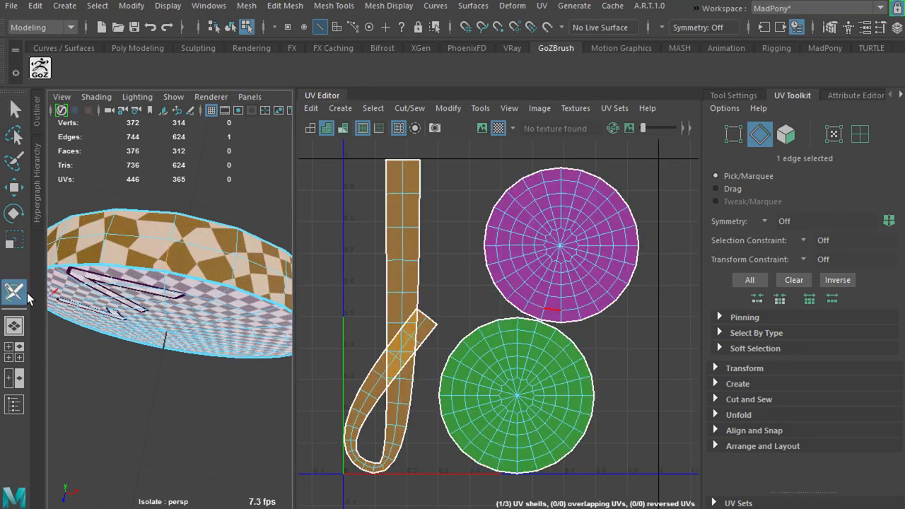
click(177, 223)
alt+drag(212, 420, 175, 369)
key(q)
Select all four UV shells of the lollipop and unfold and lay them out again
right_drag(355, 247, 303, 228)
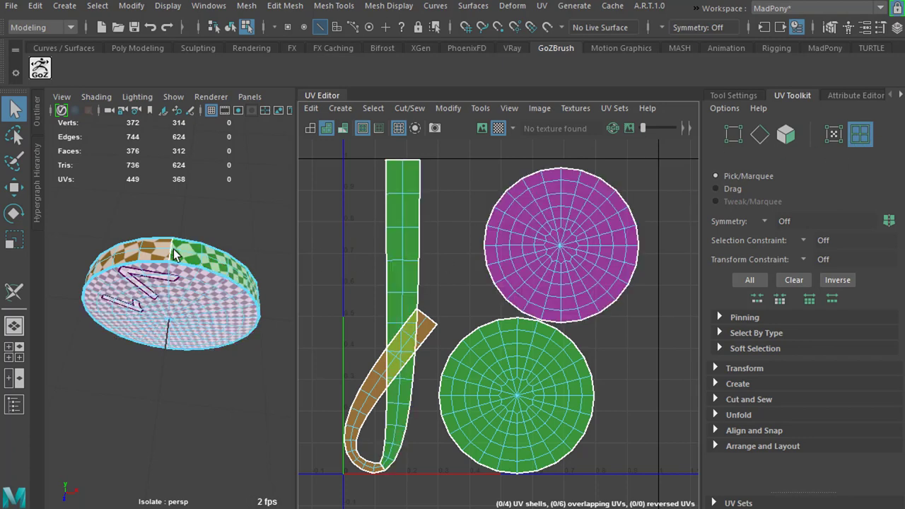
click(13, 290)
drag(281, 205, 34, 417)
key(d)
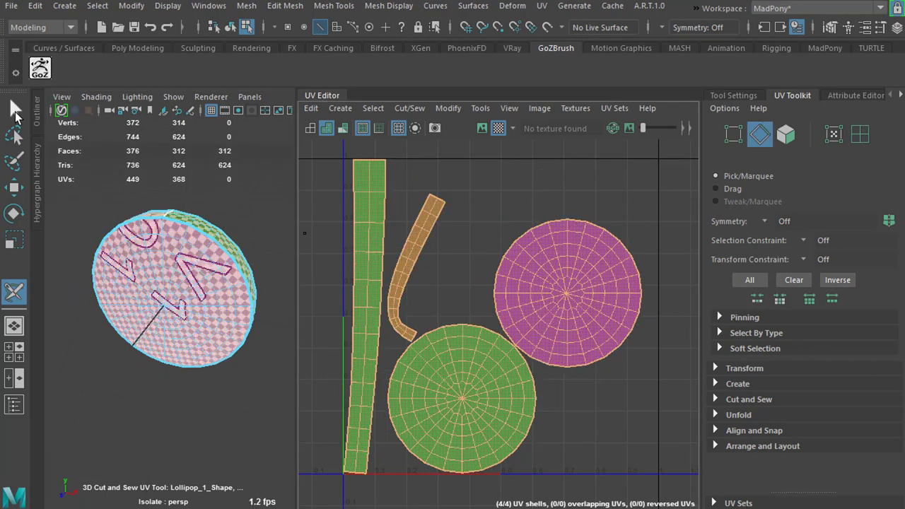
Straighten the lollipop's two rim strip shells along their central edge loops with Straighten Shell
click(14, 108)
click(408, 288)
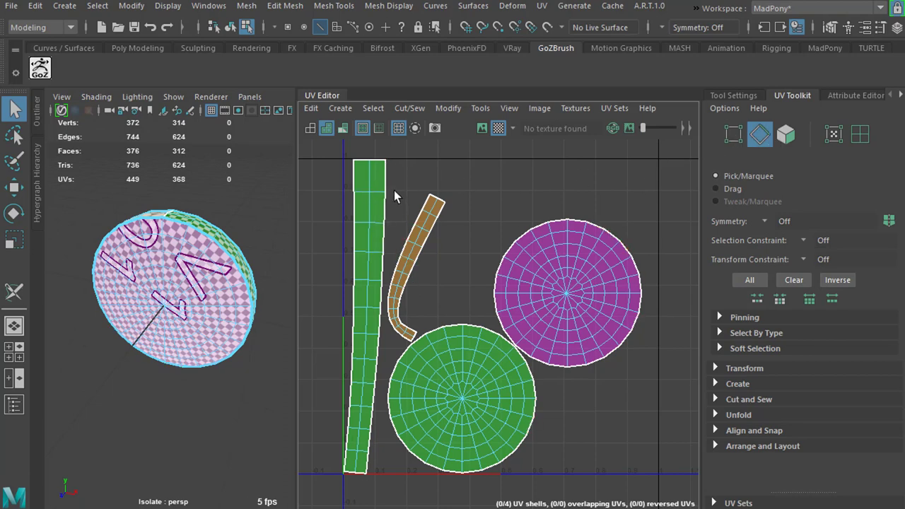
double_click(368, 180)
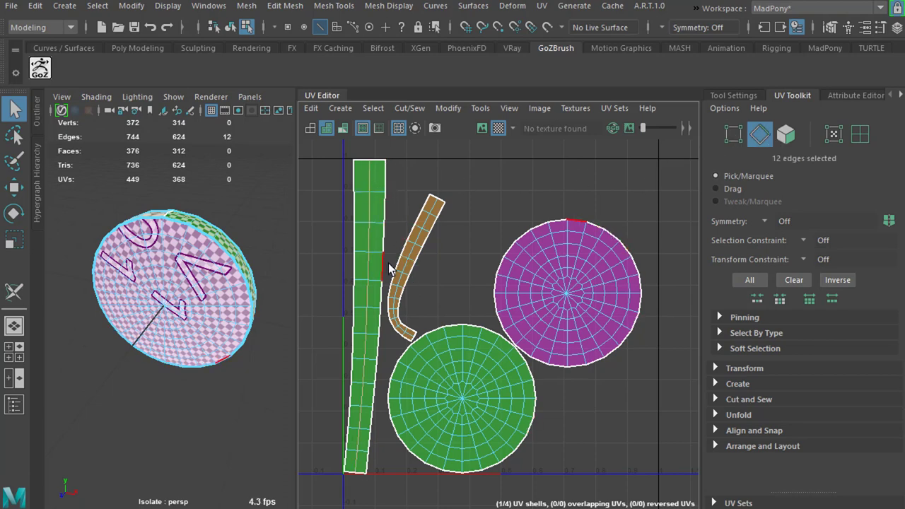
shift+right_click(368, 189)
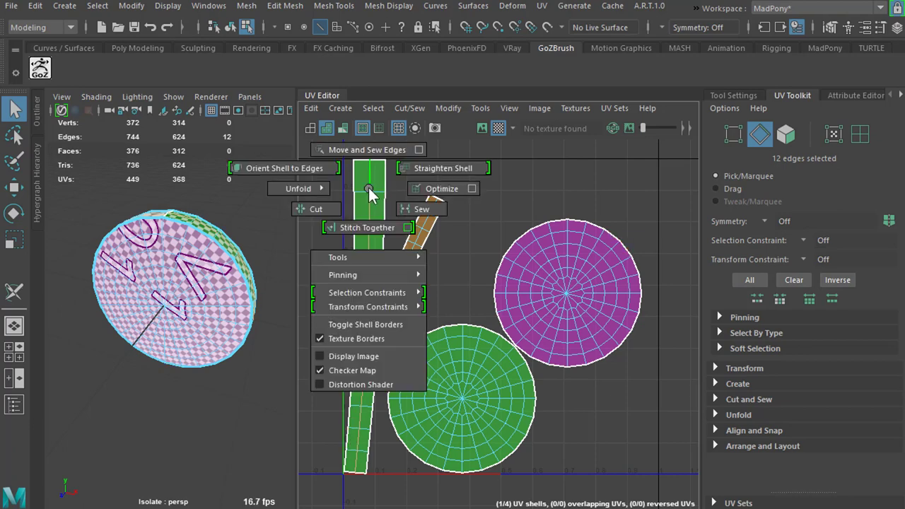
shift+right_drag(369, 192, 426, 166)
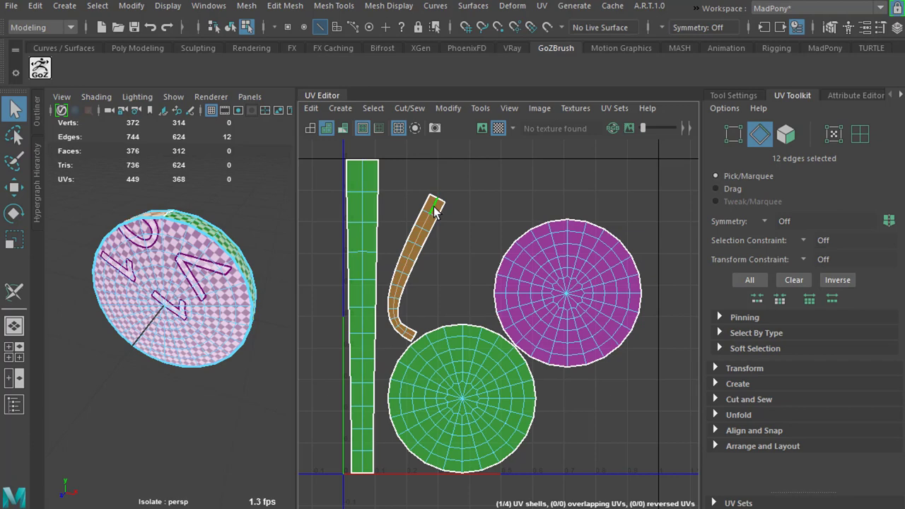
shift+right_drag(434, 201, 478, 187)
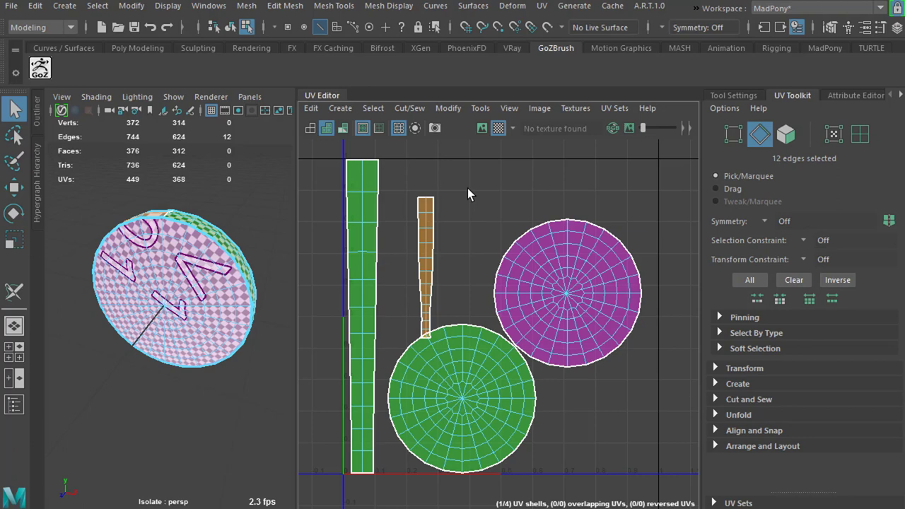
Copy the texel density of the long rim strip shell and apply it to the shorter rim strip
click(715, 368)
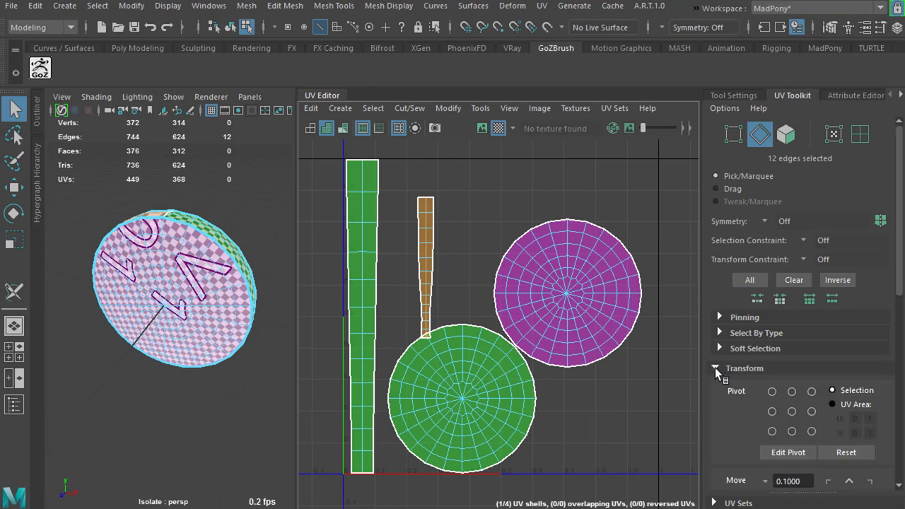
drag(896, 236, 886, 412)
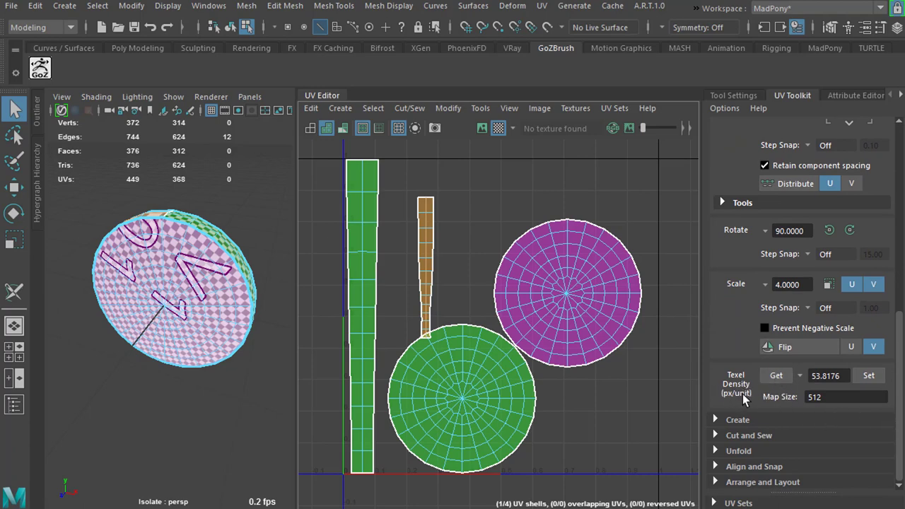
click(467, 264)
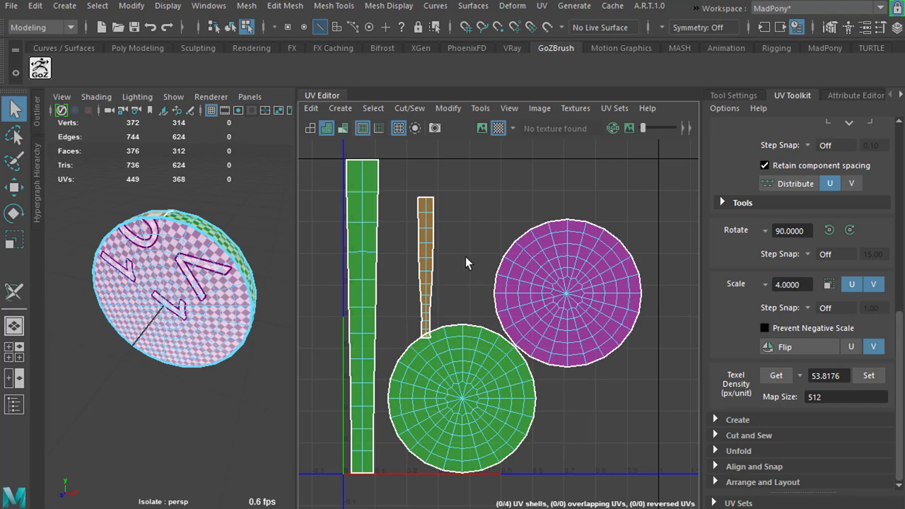
right_drag(400, 253, 352, 231)
click(358, 254)
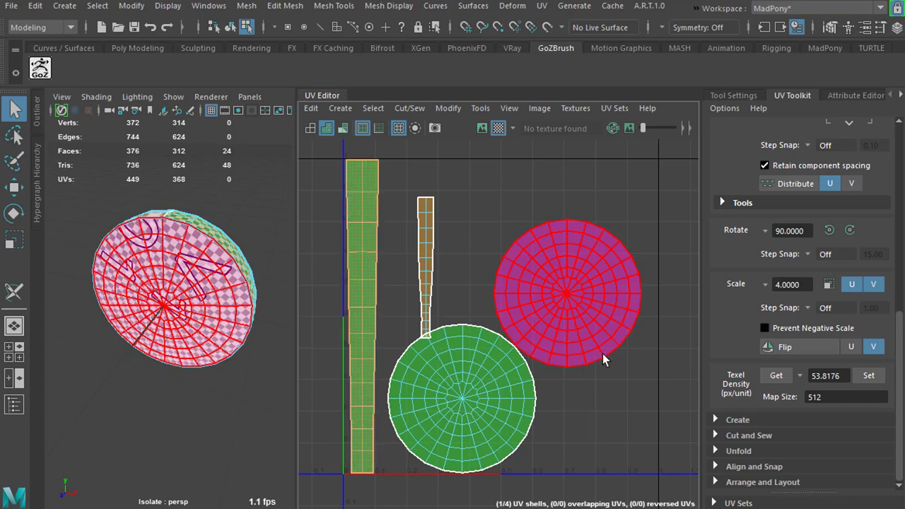
click(777, 376)
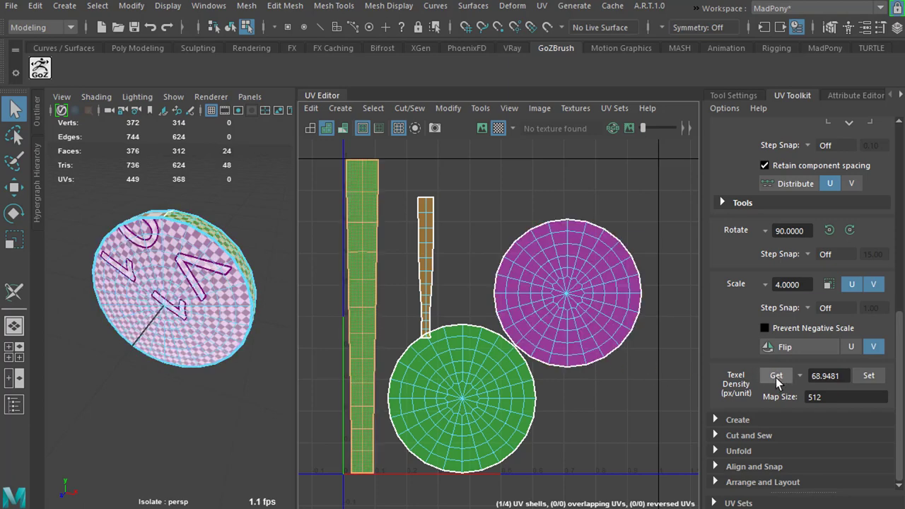
click(429, 244)
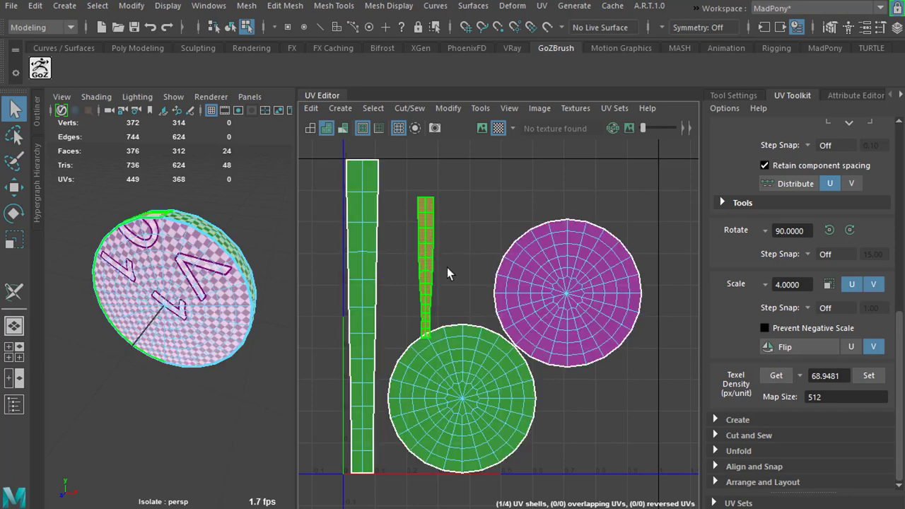
click(871, 376)
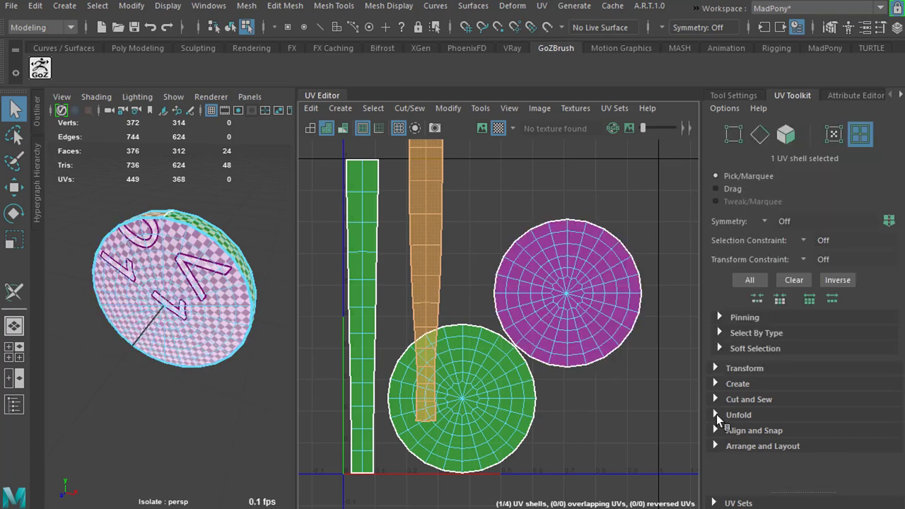
Set the Straighten UVs angle to 45 and straighten both rim strip shells in U and V
click(718, 414)
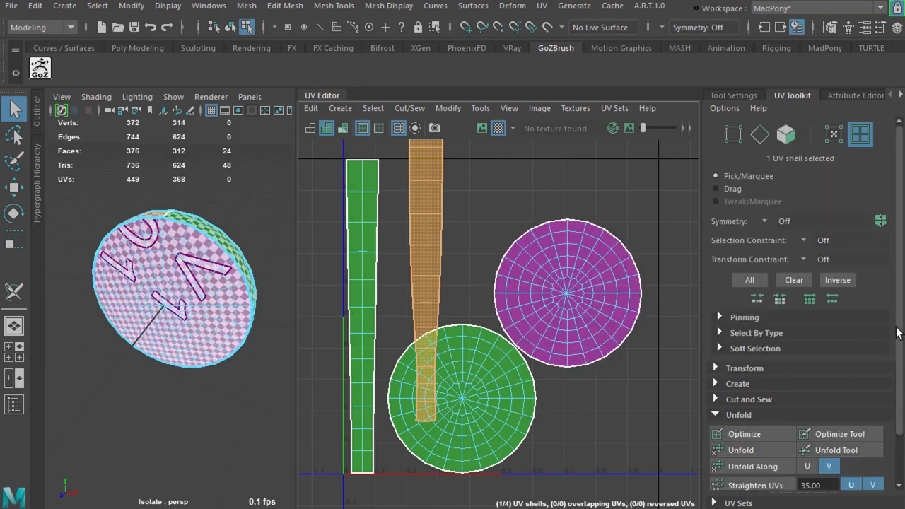
drag(896, 332, 897, 391)
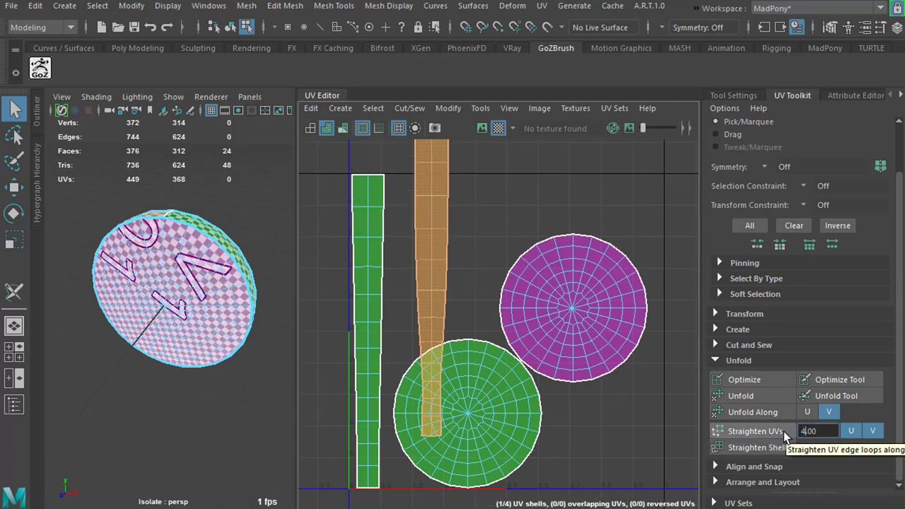
text(45)
key(Return)
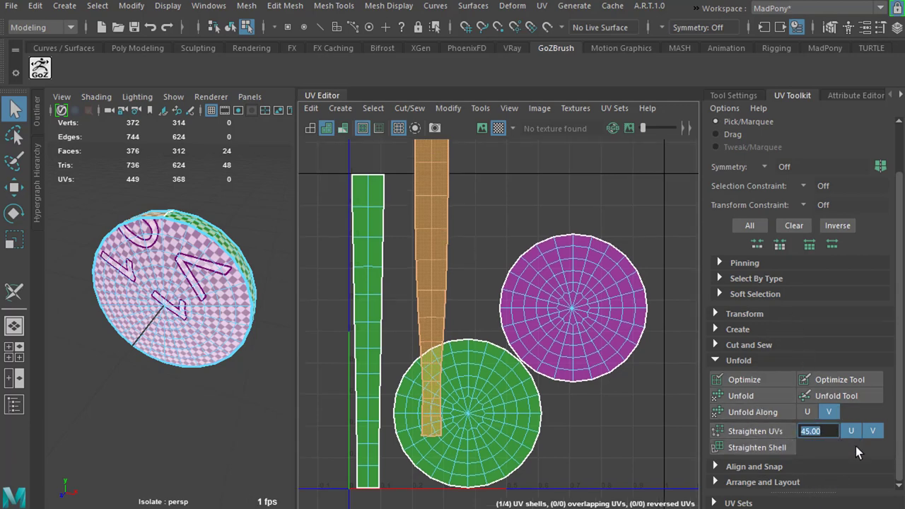
click(772, 434)
click(762, 430)
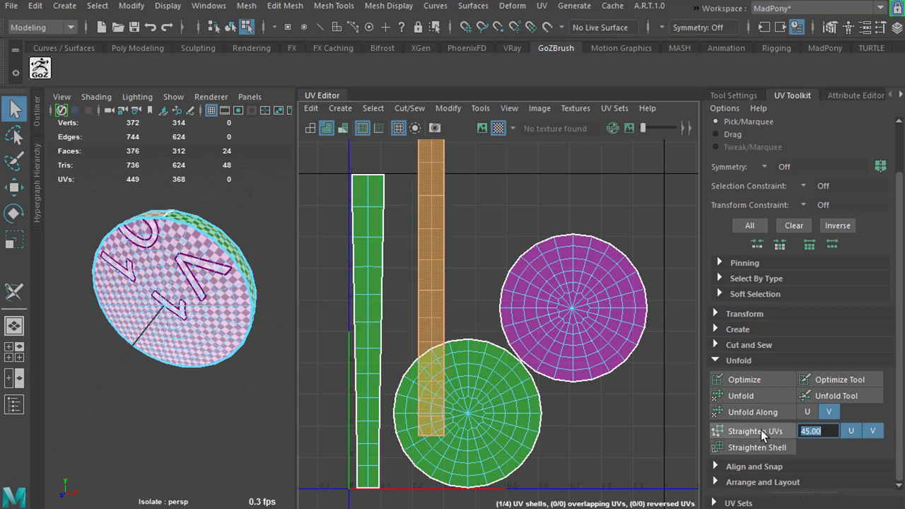
click(363, 343)
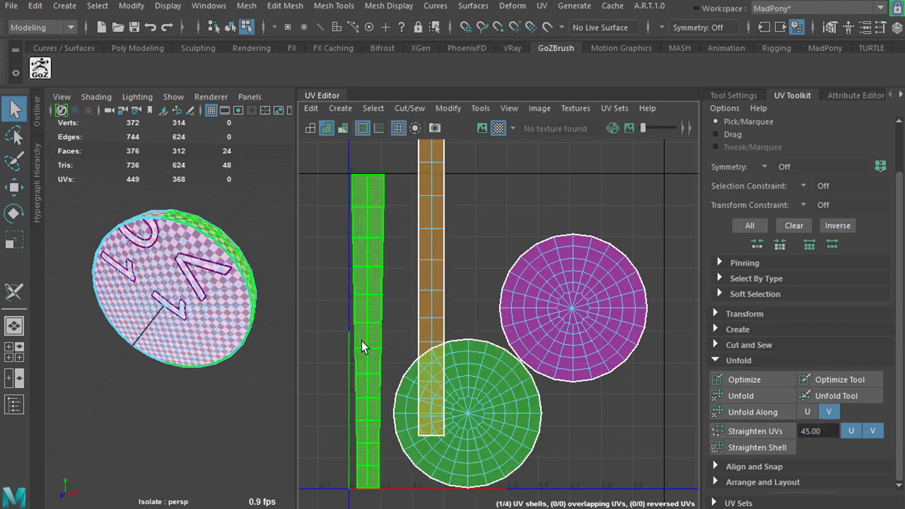
click(751, 431)
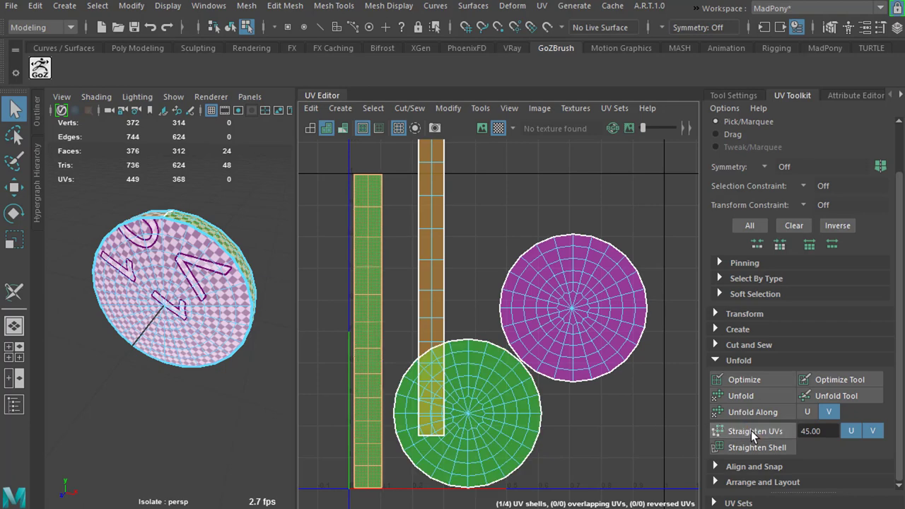
Move the brown rim strip beside the green one and inspect the checker pattern around the lollipop
click(436, 278)
alt+middle_drag(475, 260, 481, 270)
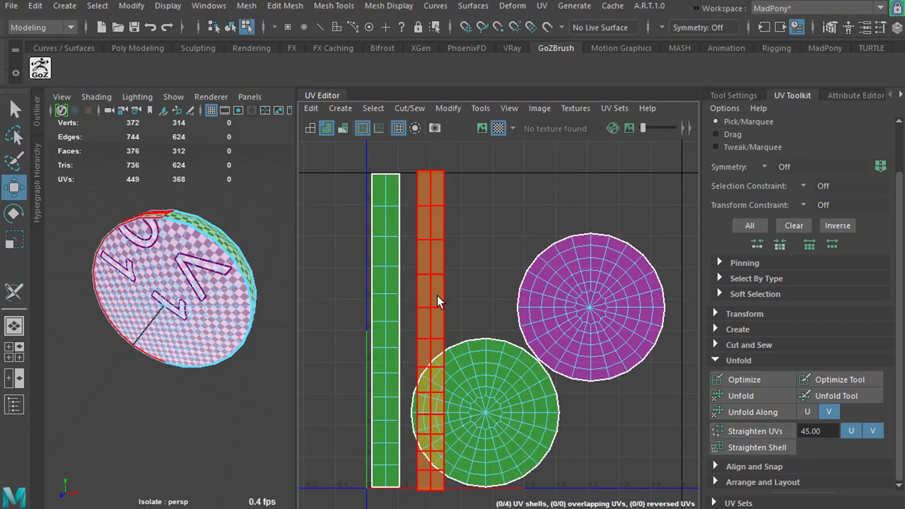
alt+drag(252, 356, 62, 357)
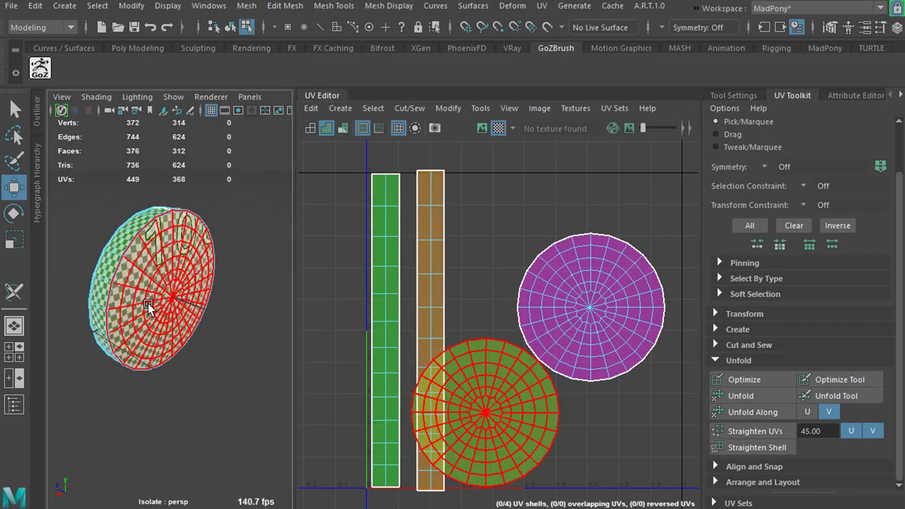
alt+drag(148, 305, 283, 403)
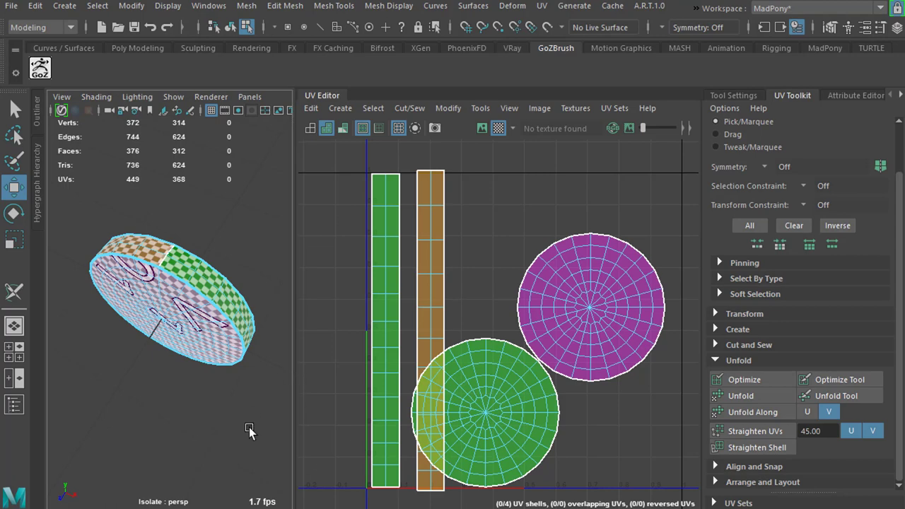
alt+drag(249, 431, 237, 396)
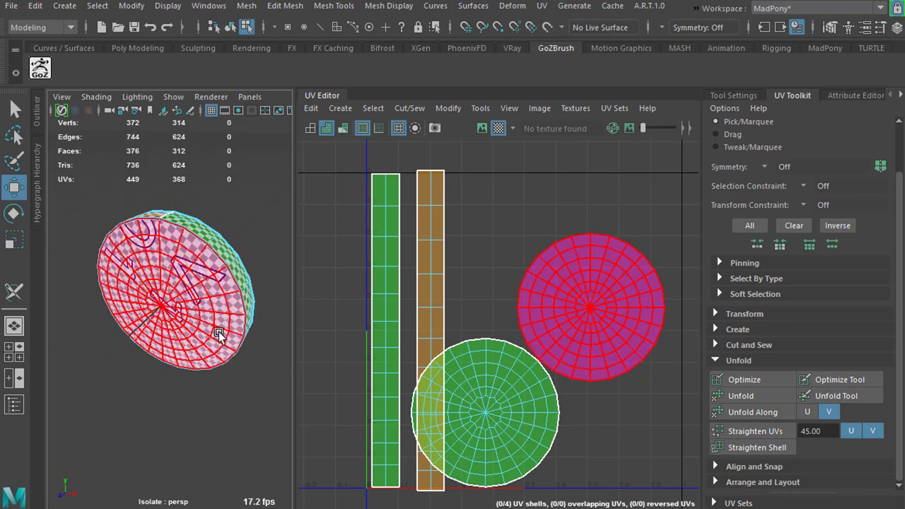
Select both round face shells and overlay them with Stack Similar
click(525, 417)
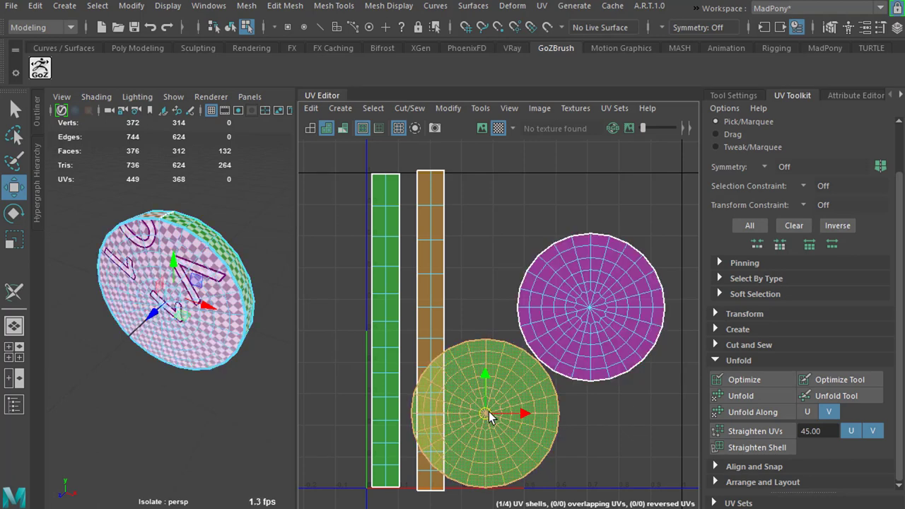
mouse_move(485, 413)
mouse_down()
mouse_move(592, 306)
mouse_move(502, 408)
mouse_move(486, 414)
mouse_up()
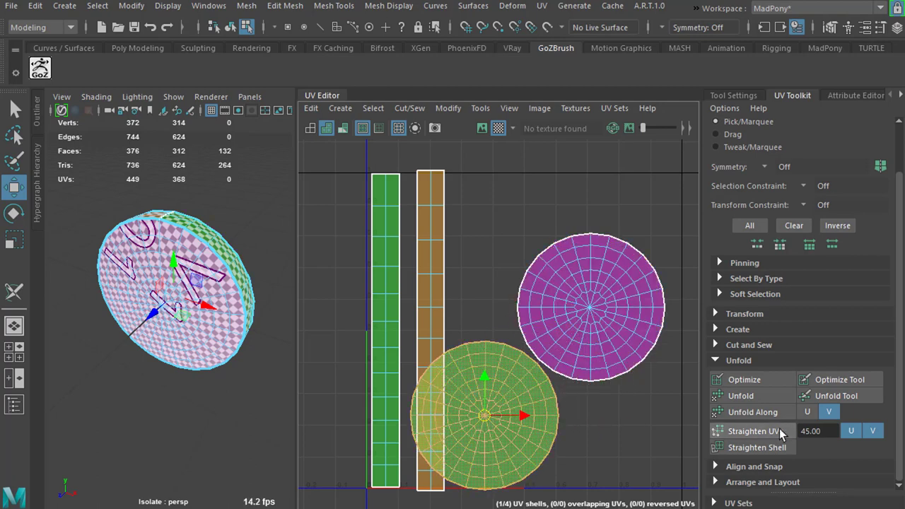
click(619, 428)
click(604, 355)
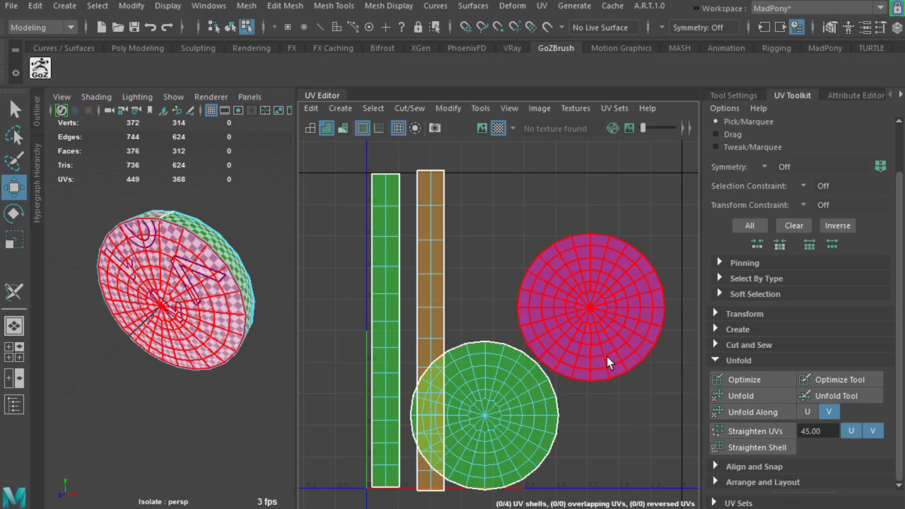
click(607, 356)
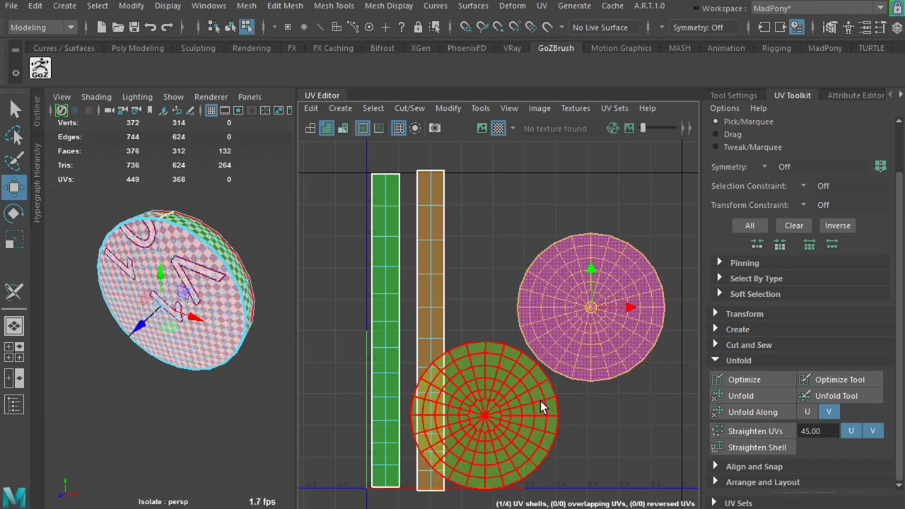
shift+click(540, 401)
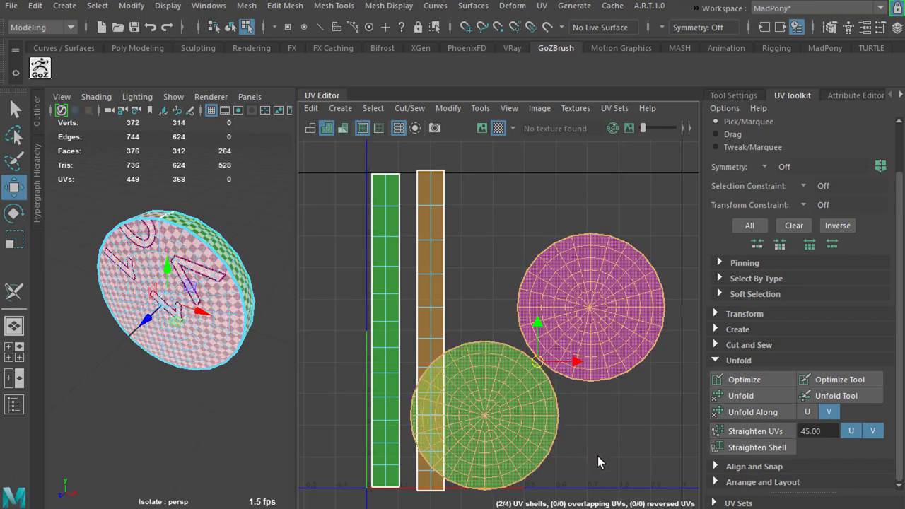
click(716, 482)
drag(900, 280, 899, 397)
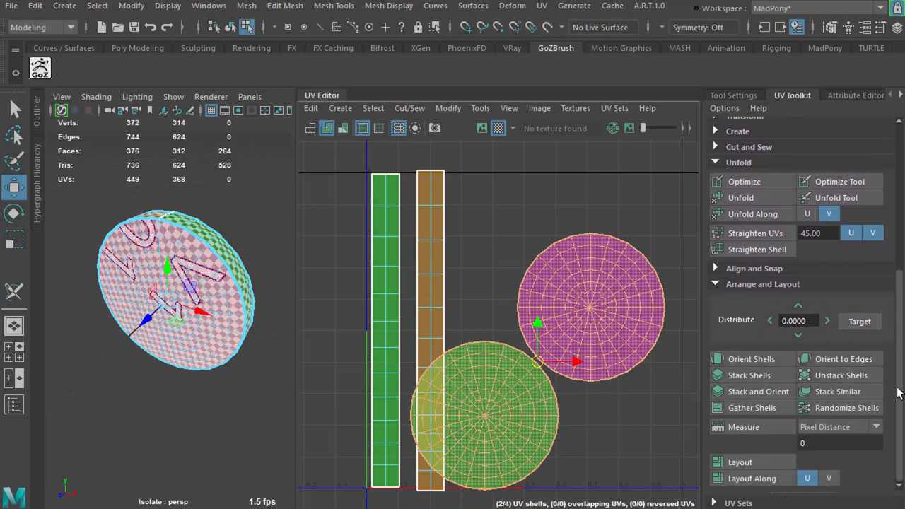
click(838, 392)
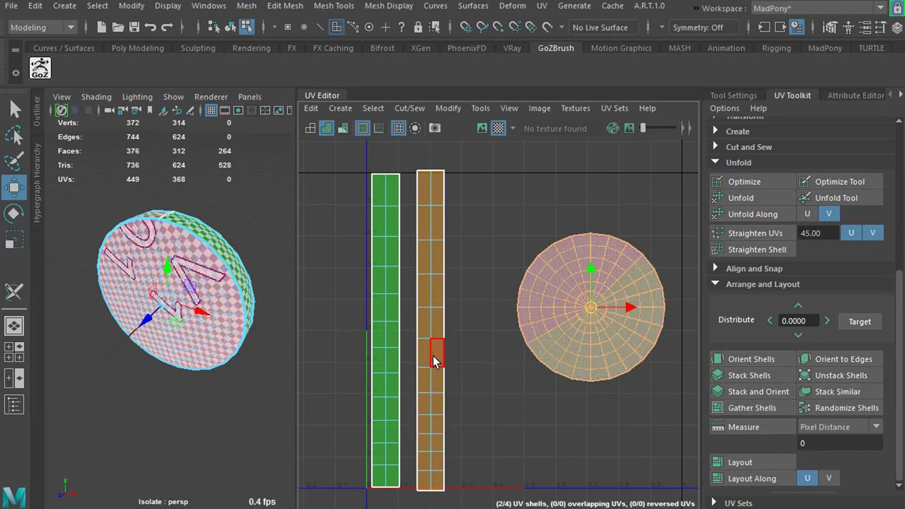
Scale the brown rim strip shell down slightly to match the green strip's length
click(407, 345)
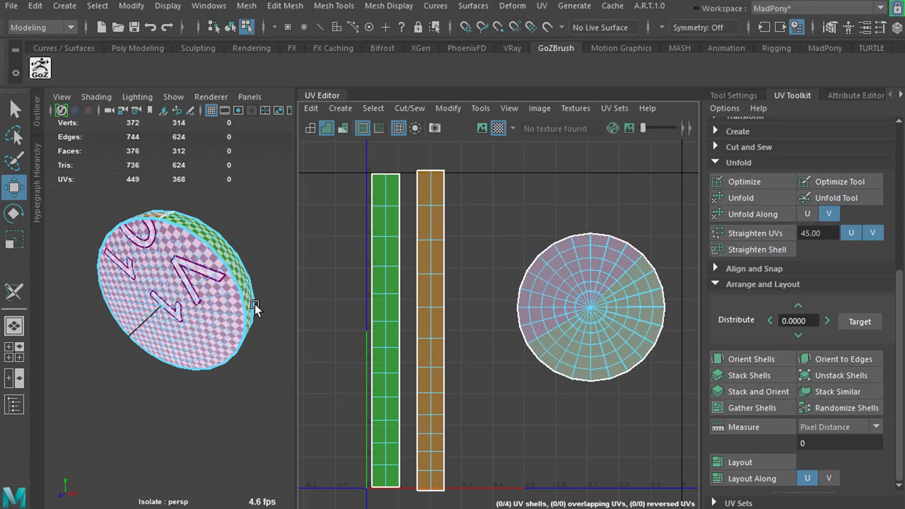
click(423, 437)
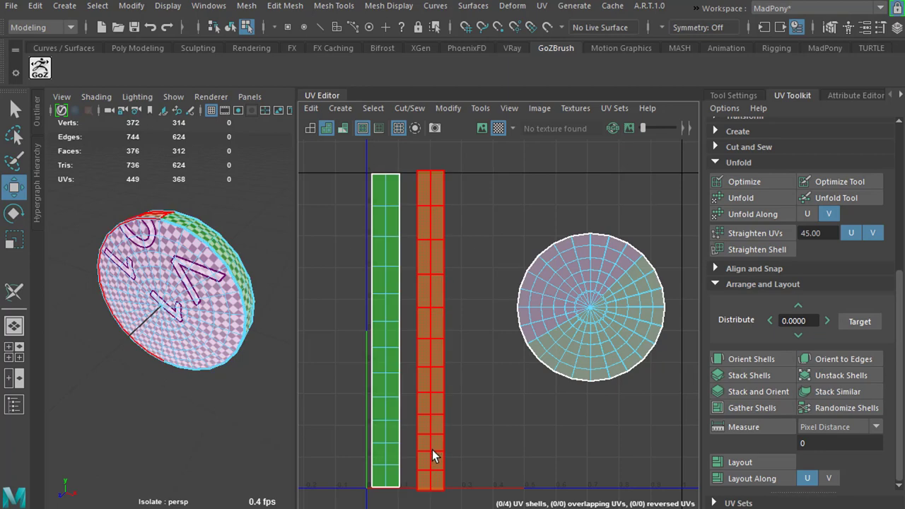
click(385, 440)
click(418, 439)
click(436, 382)
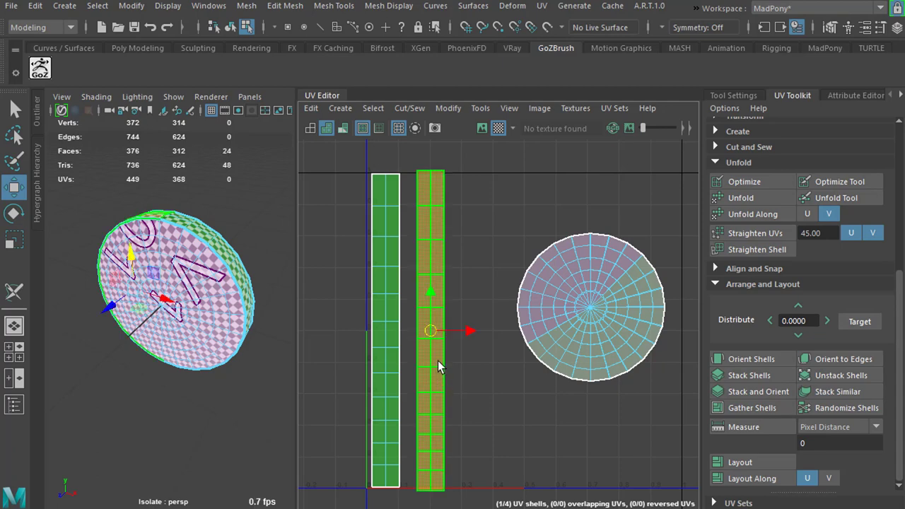
key(r)
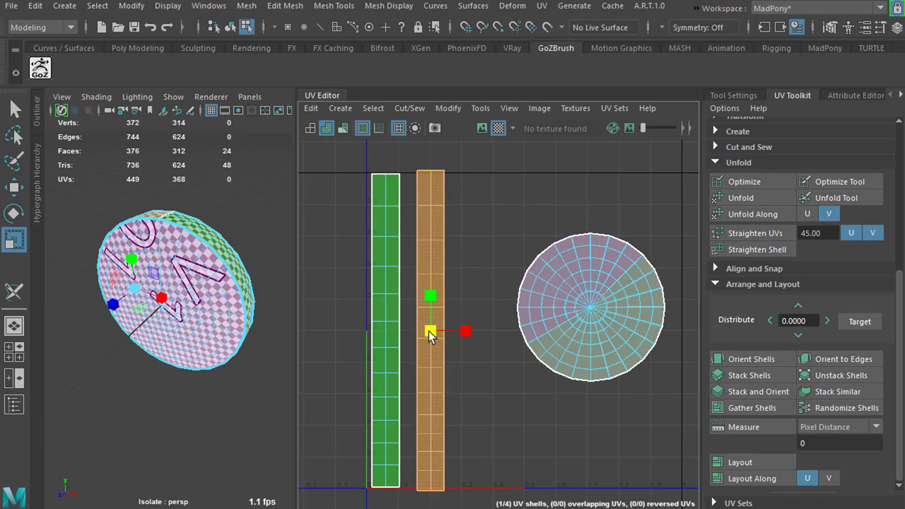
drag(429, 331, 428, 331)
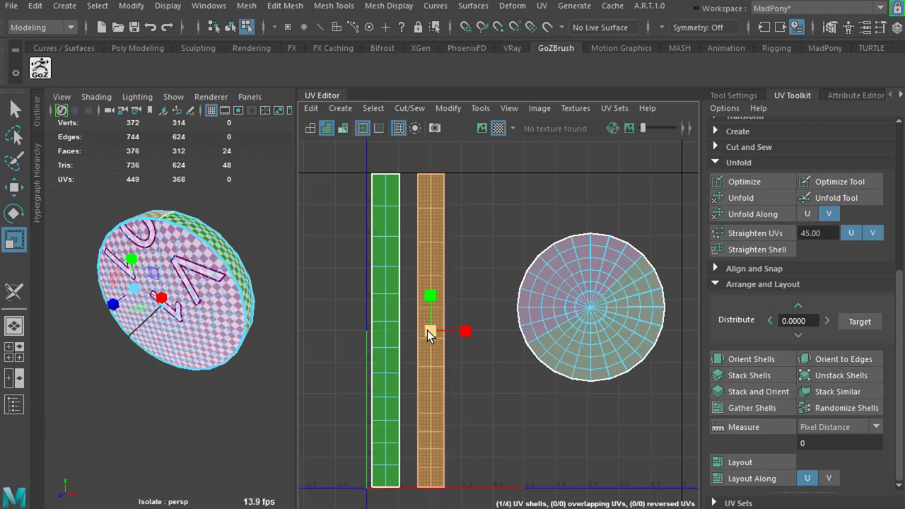
key(w)
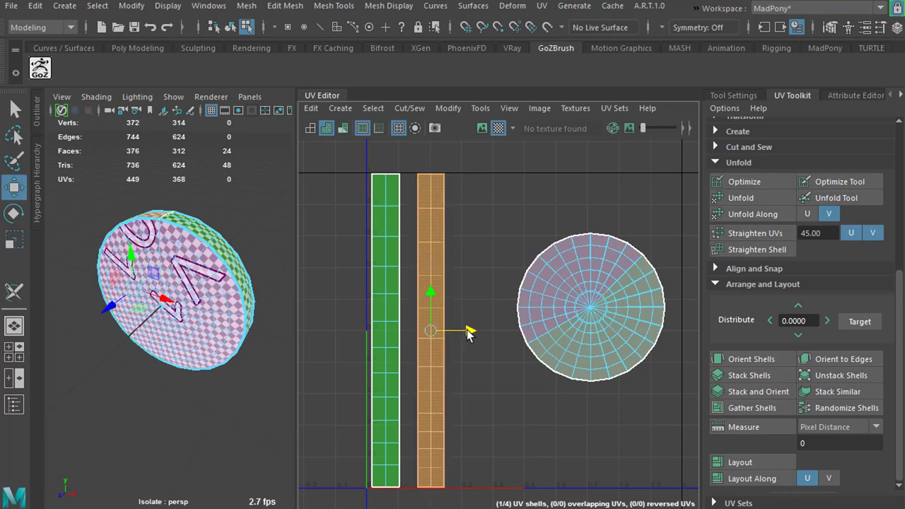
Place both rim strip shells side by side along the UV tile's right edge and move the stacked round shells up beside them
drag(467, 333, 454, 333)
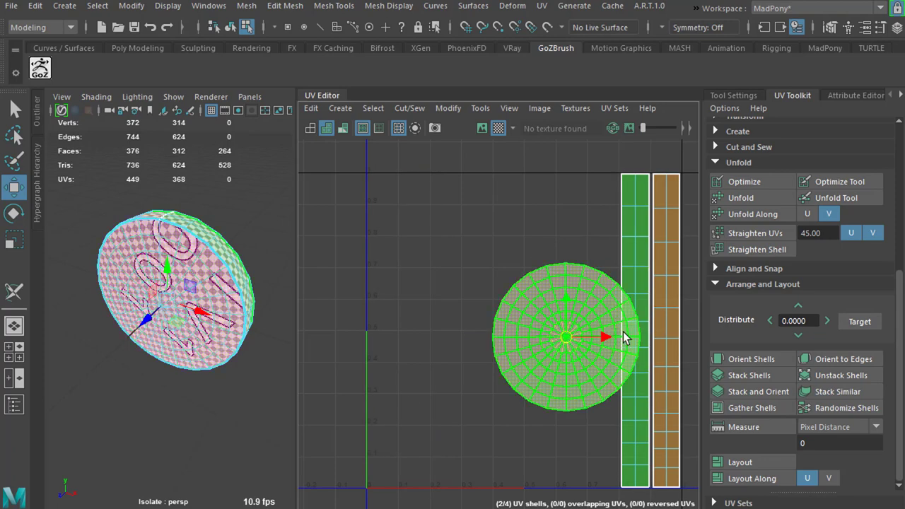
drag(623, 338, 582, 337)
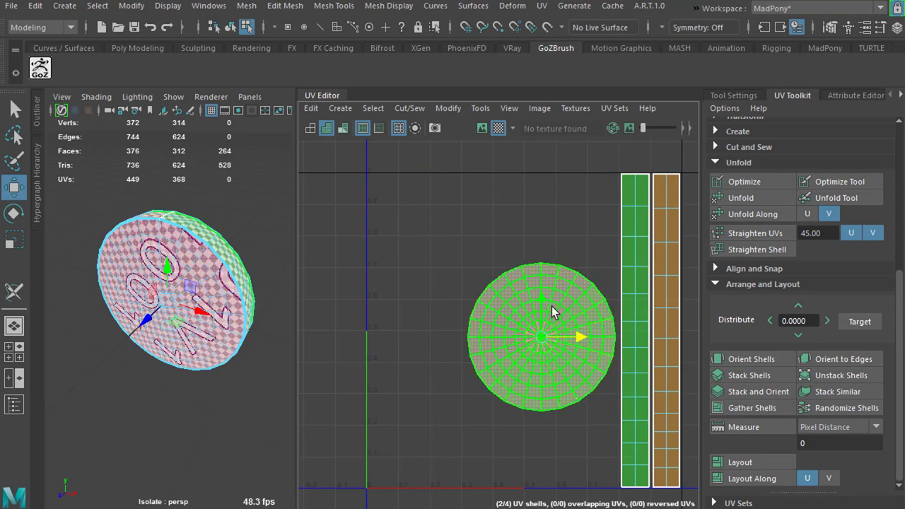
click(537, 158)
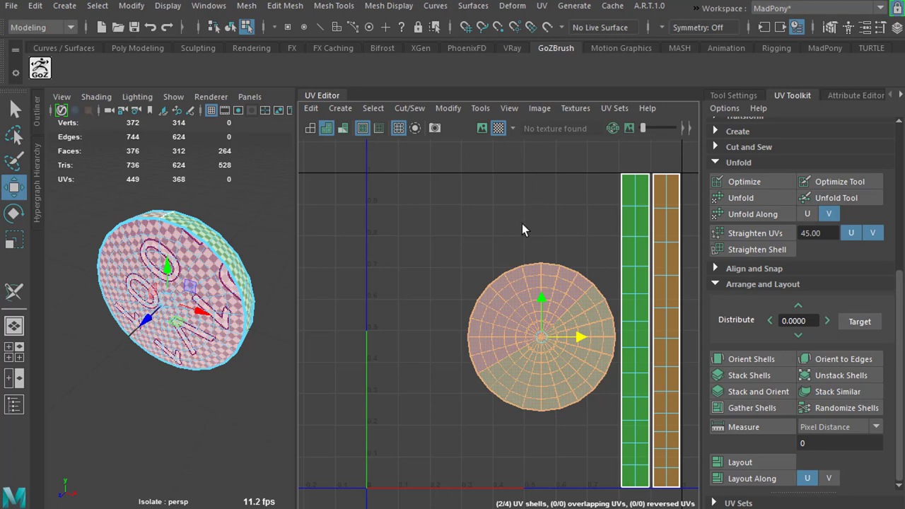
click(481, 129)
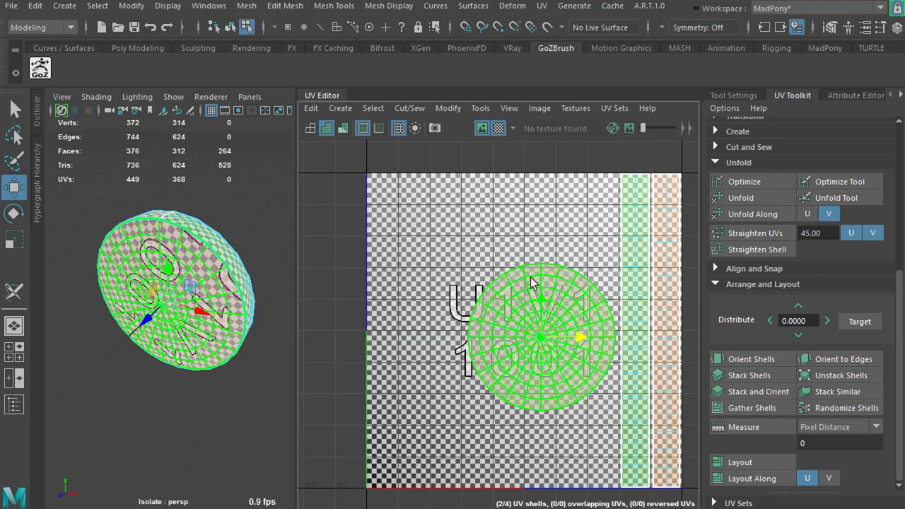
drag(541, 301, 542, 215)
drag(580, 257, 561, 253)
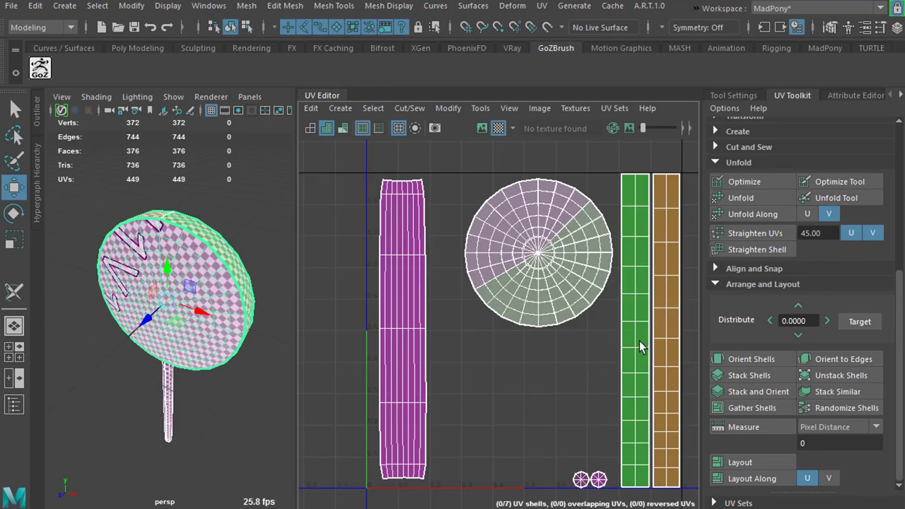
Select the green rim strip shell and get its texel density at a map size of 512
right_click(583, 351)
click(523, 332)
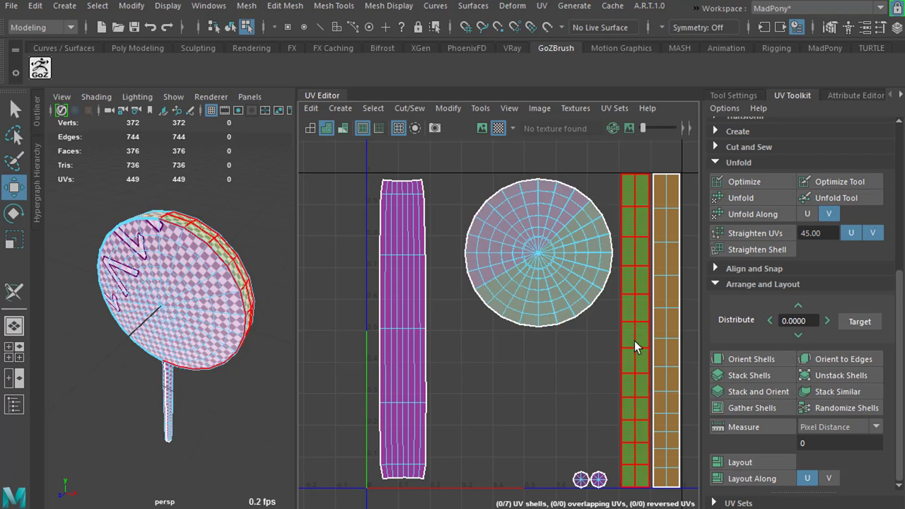
click(634, 341)
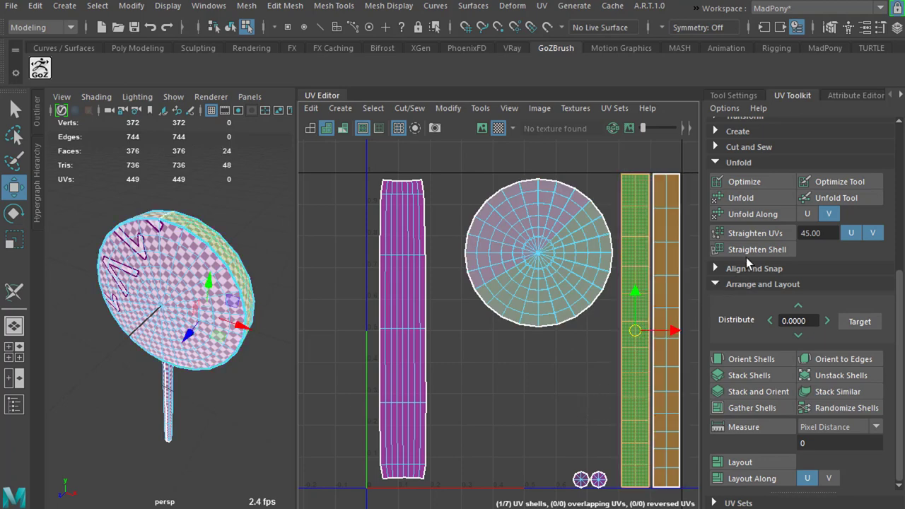
click(715, 283)
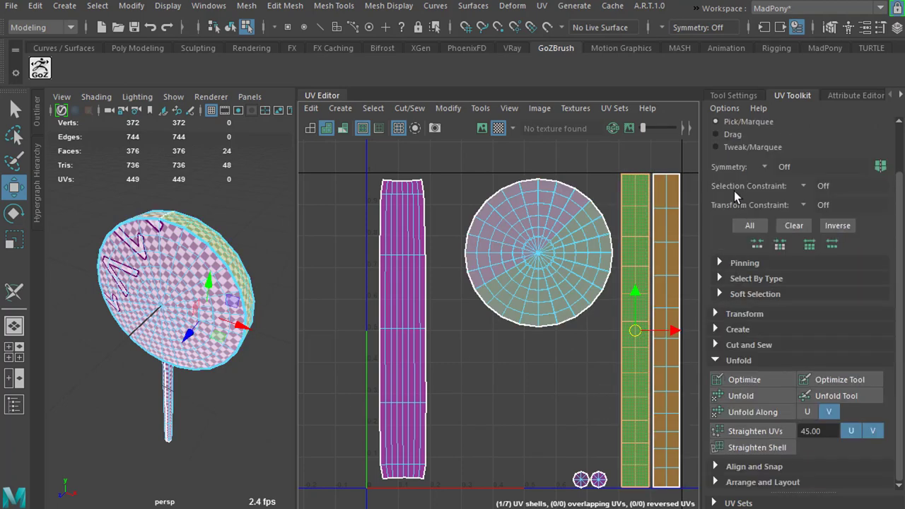
click(716, 362)
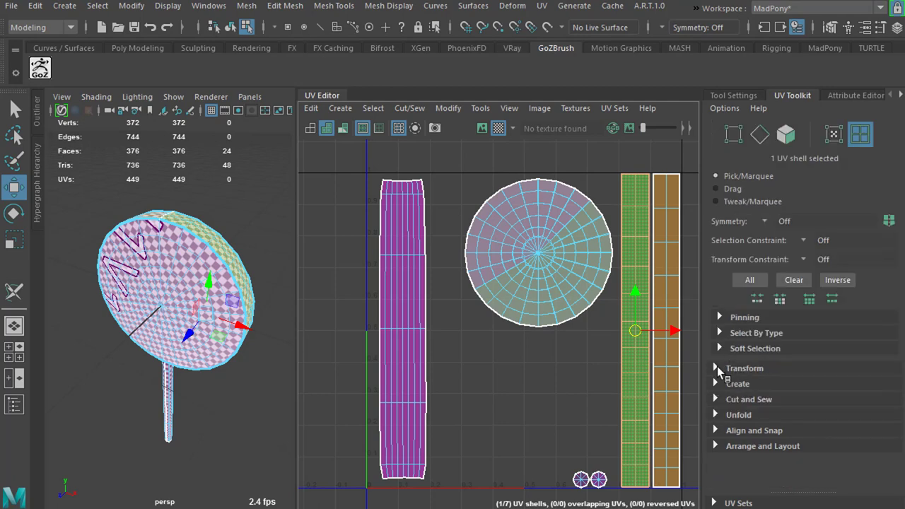
click(717, 368)
drag(904, 267, 890, 429)
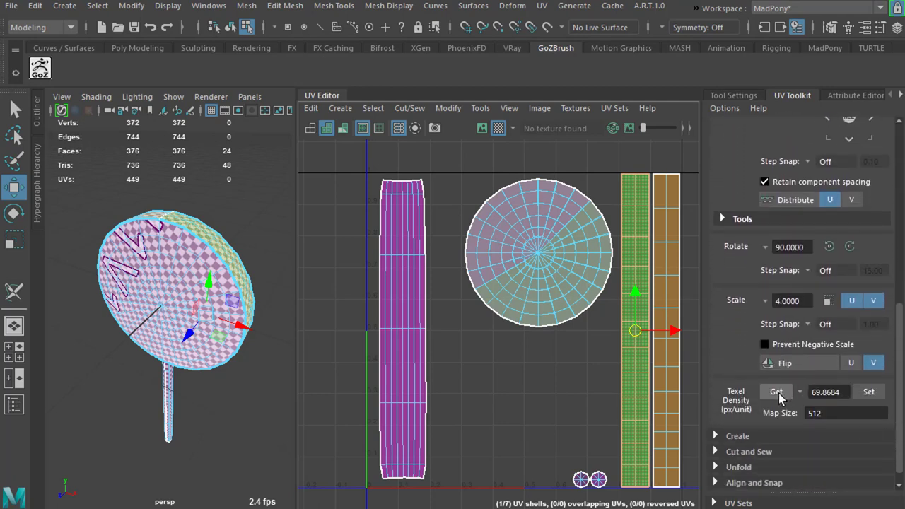
click(776, 392)
Select both stacked round face shells and set their texel density to 69.8684 px/unit
click(556, 291)
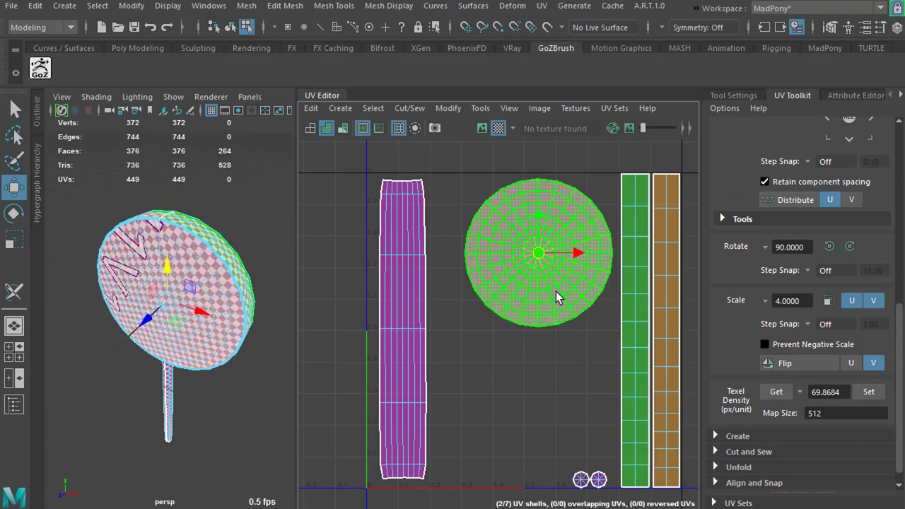
drag(531, 394, 527, 236)
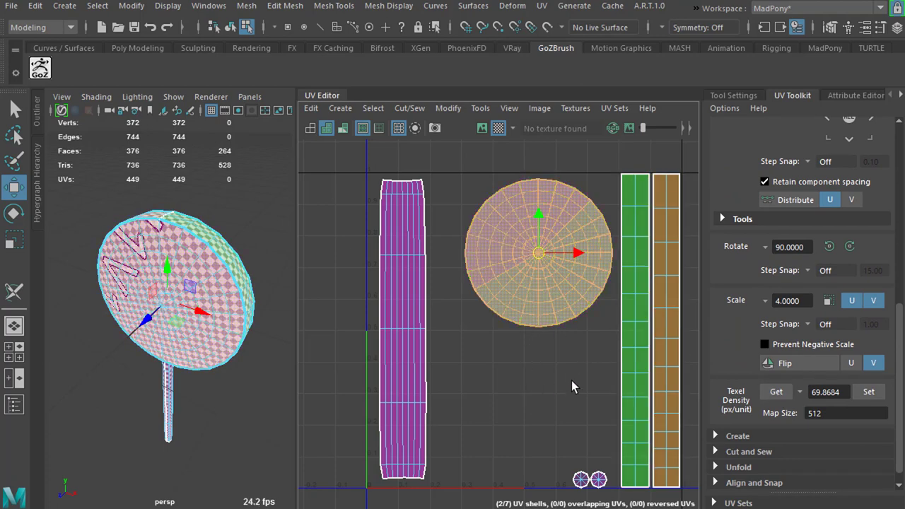
drag(578, 379, 468, 155)
click(539, 254)
drag(538, 254, 459, 162)
key(ctrl+z)
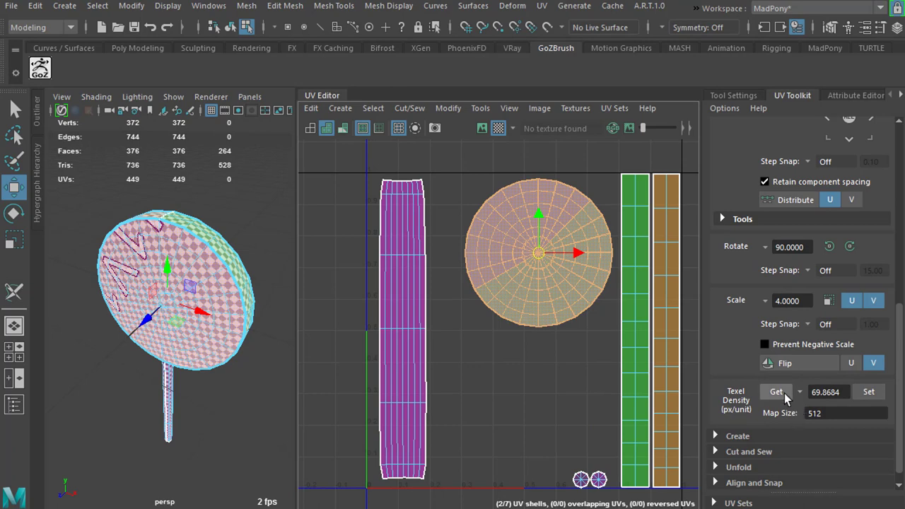
click(874, 393)
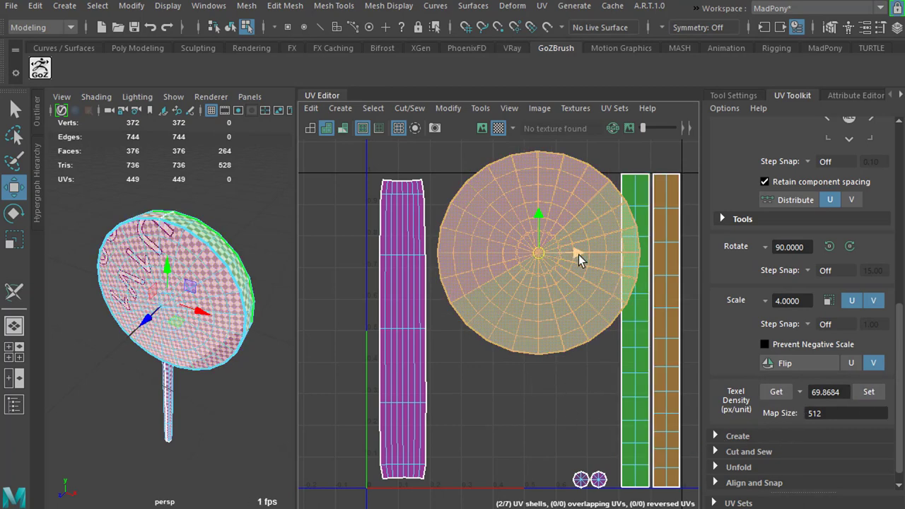
Move the stacked round shells down beside the rim strips and compare the checker size on the face and rim
drag(538, 213, 556, 323)
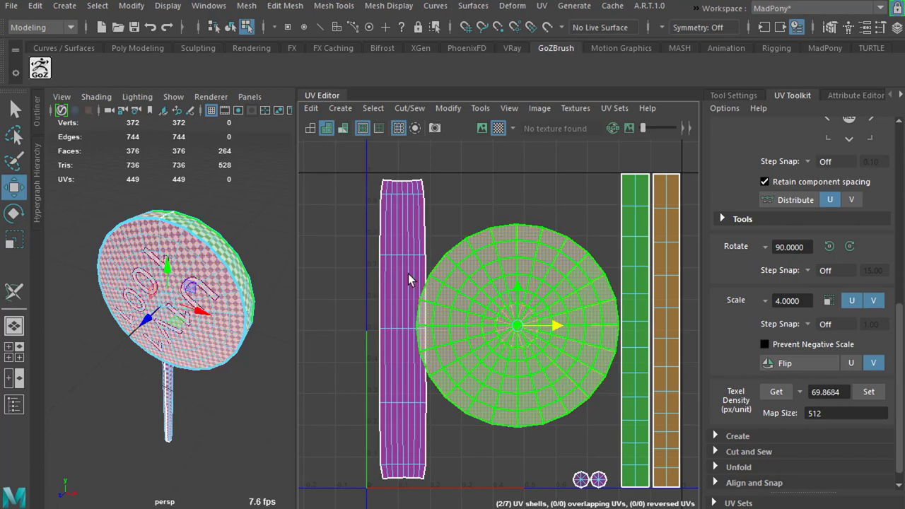
scroll(196, 247, up, 5)
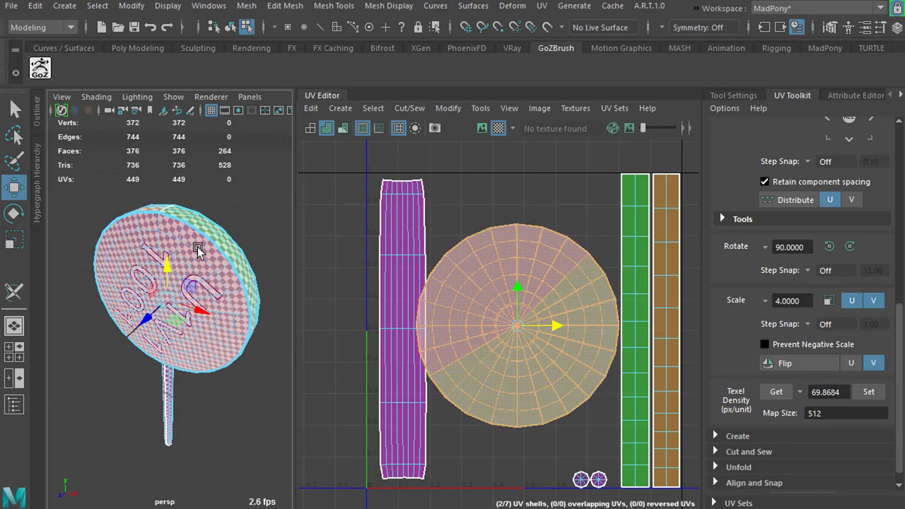
scroll(215, 268, up, 6)
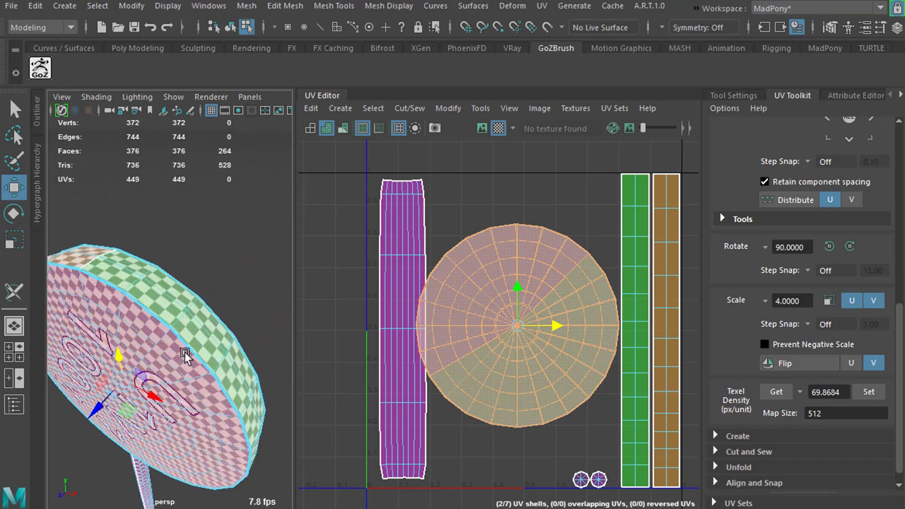
Scale both rim strip shells down to compare their checker density with the face, and undo the scaling
click(661, 300)
key(r)
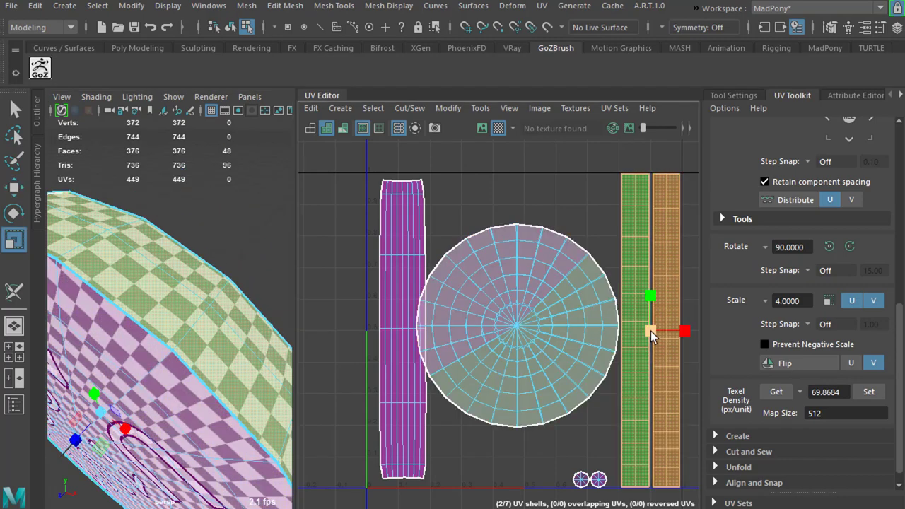
drag(650, 331, 623, 326)
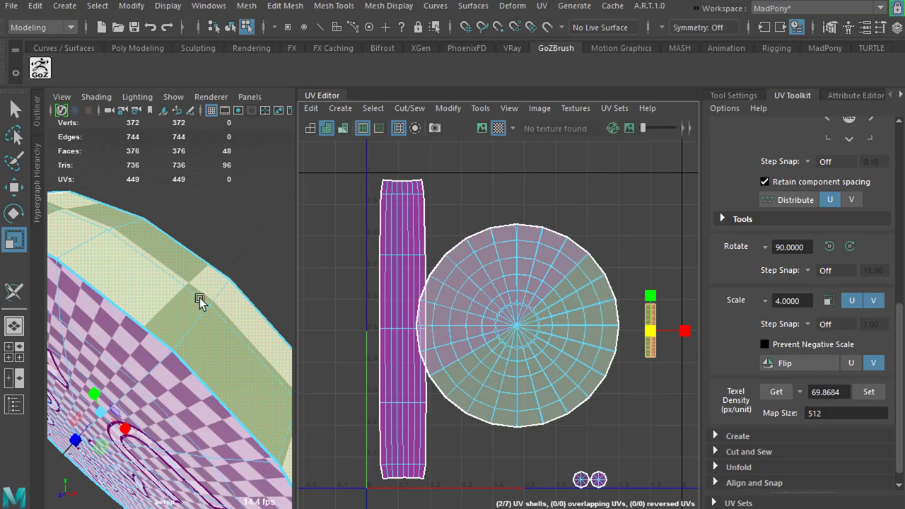
click(641, 423)
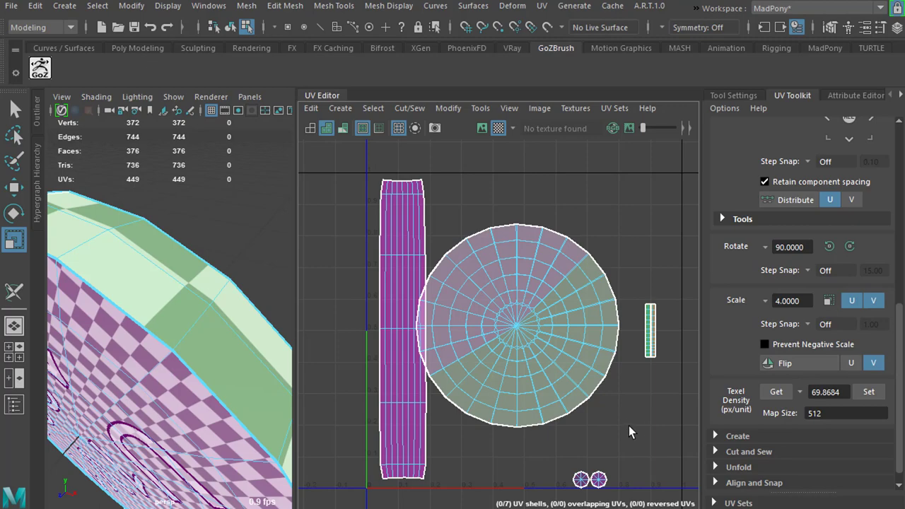
key(ctrl+z)
key(ctrl+z)
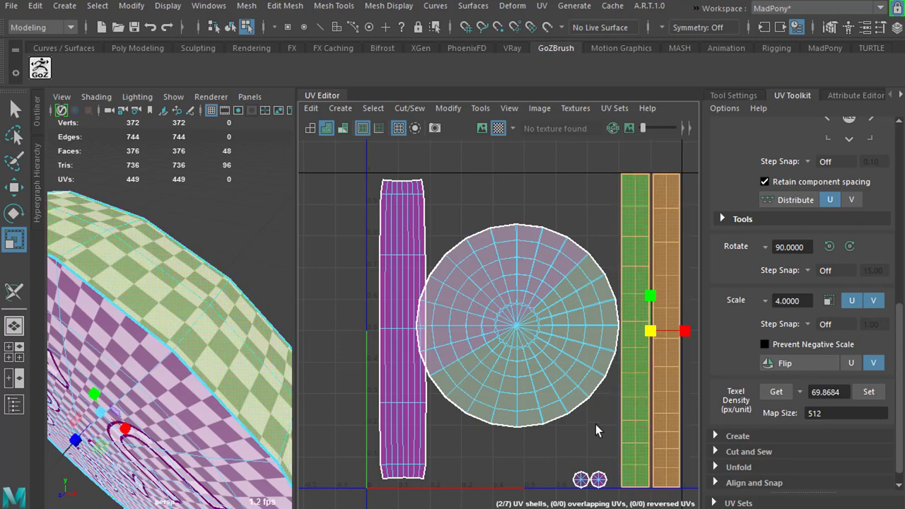
Rotate the stick's long shell to horizontal, scale it down and place it above the round face shells
click(419, 305)
key(e)
drag(420, 302, 495, 205)
key(w)
key(r)
drag(495, 206, 487, 208)
key(w)
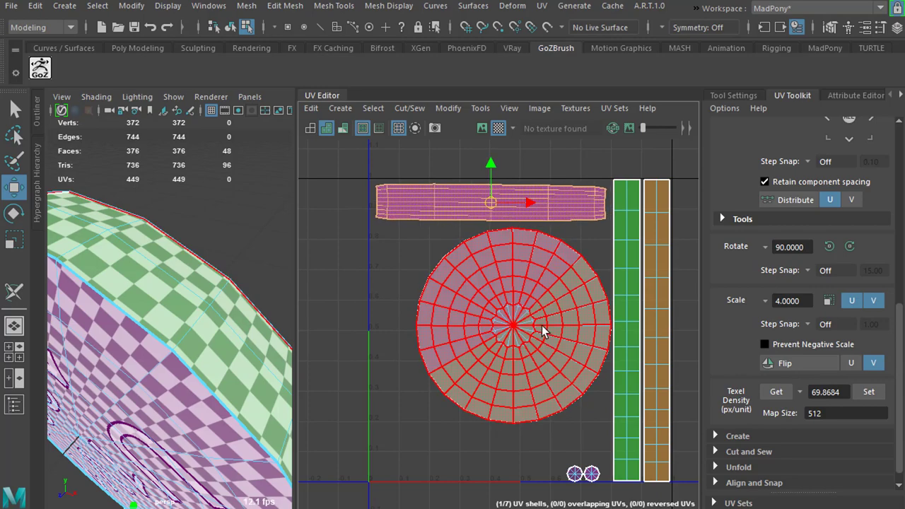
Select the lollipop and stick meshes in object mode and send them to ZBrush with GoZ
right_drag(568, 294, 629, 274)
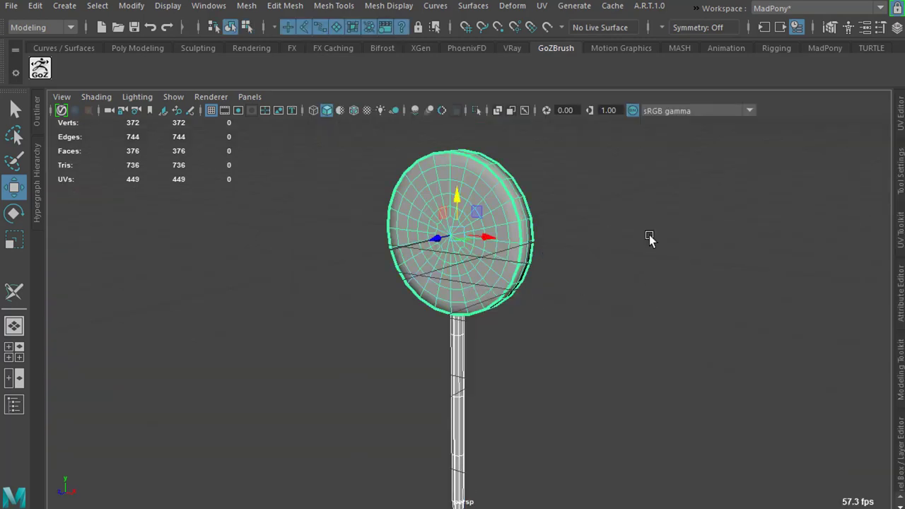
drag(657, 206, 347, 442)
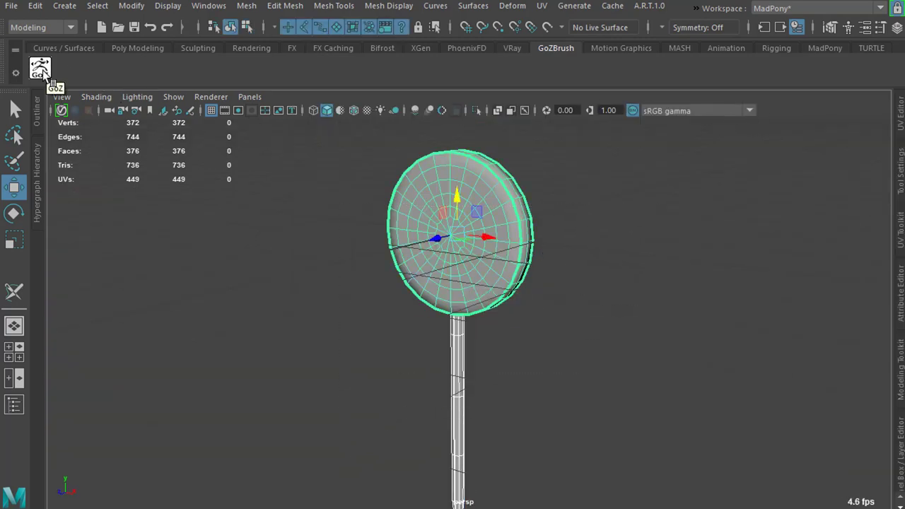
click(43, 72)
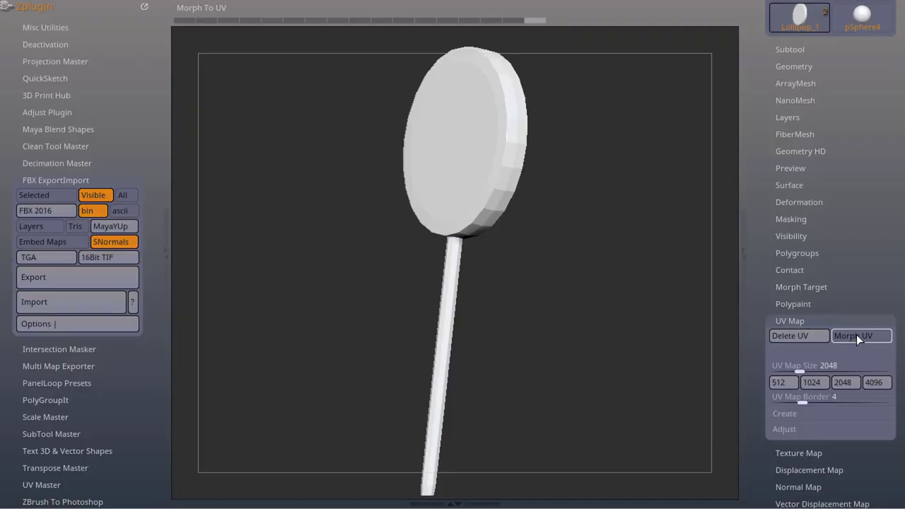
Morph the lollipop subtool to its UV layout to check it, and restore its 3D shape
click(858, 335)
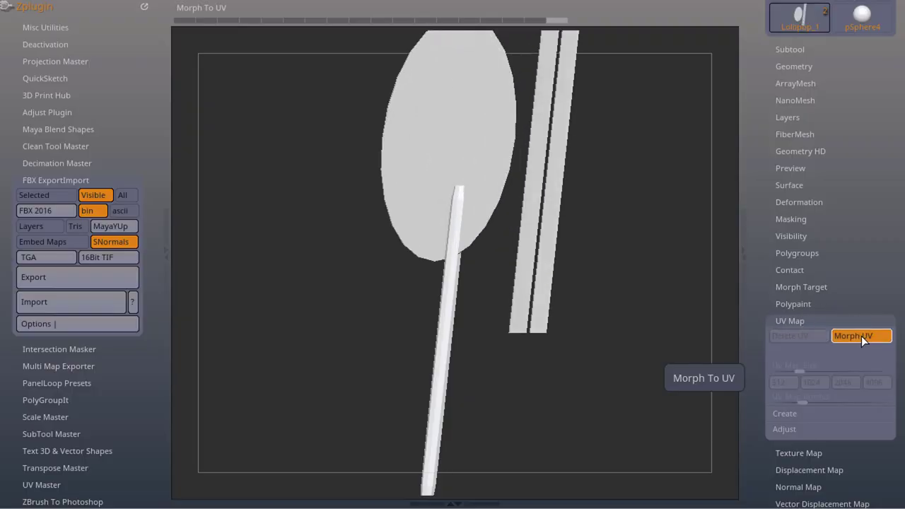
click(861, 336)
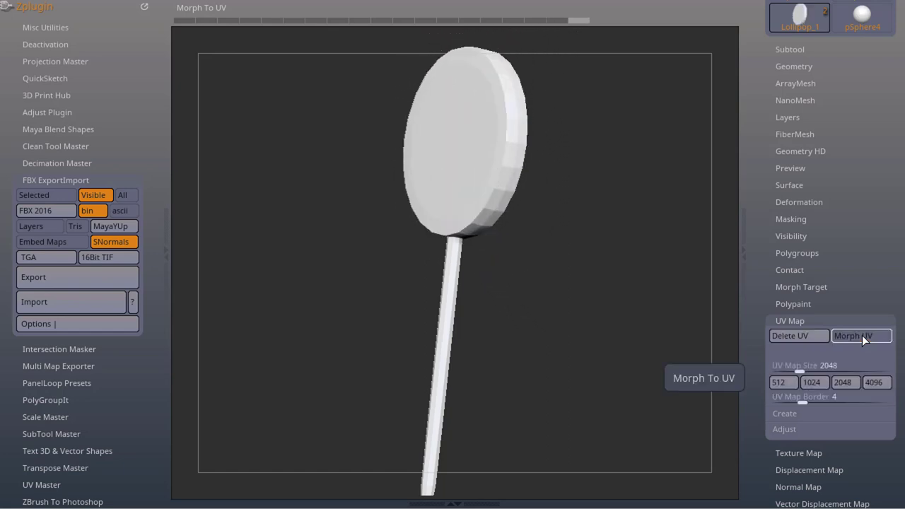